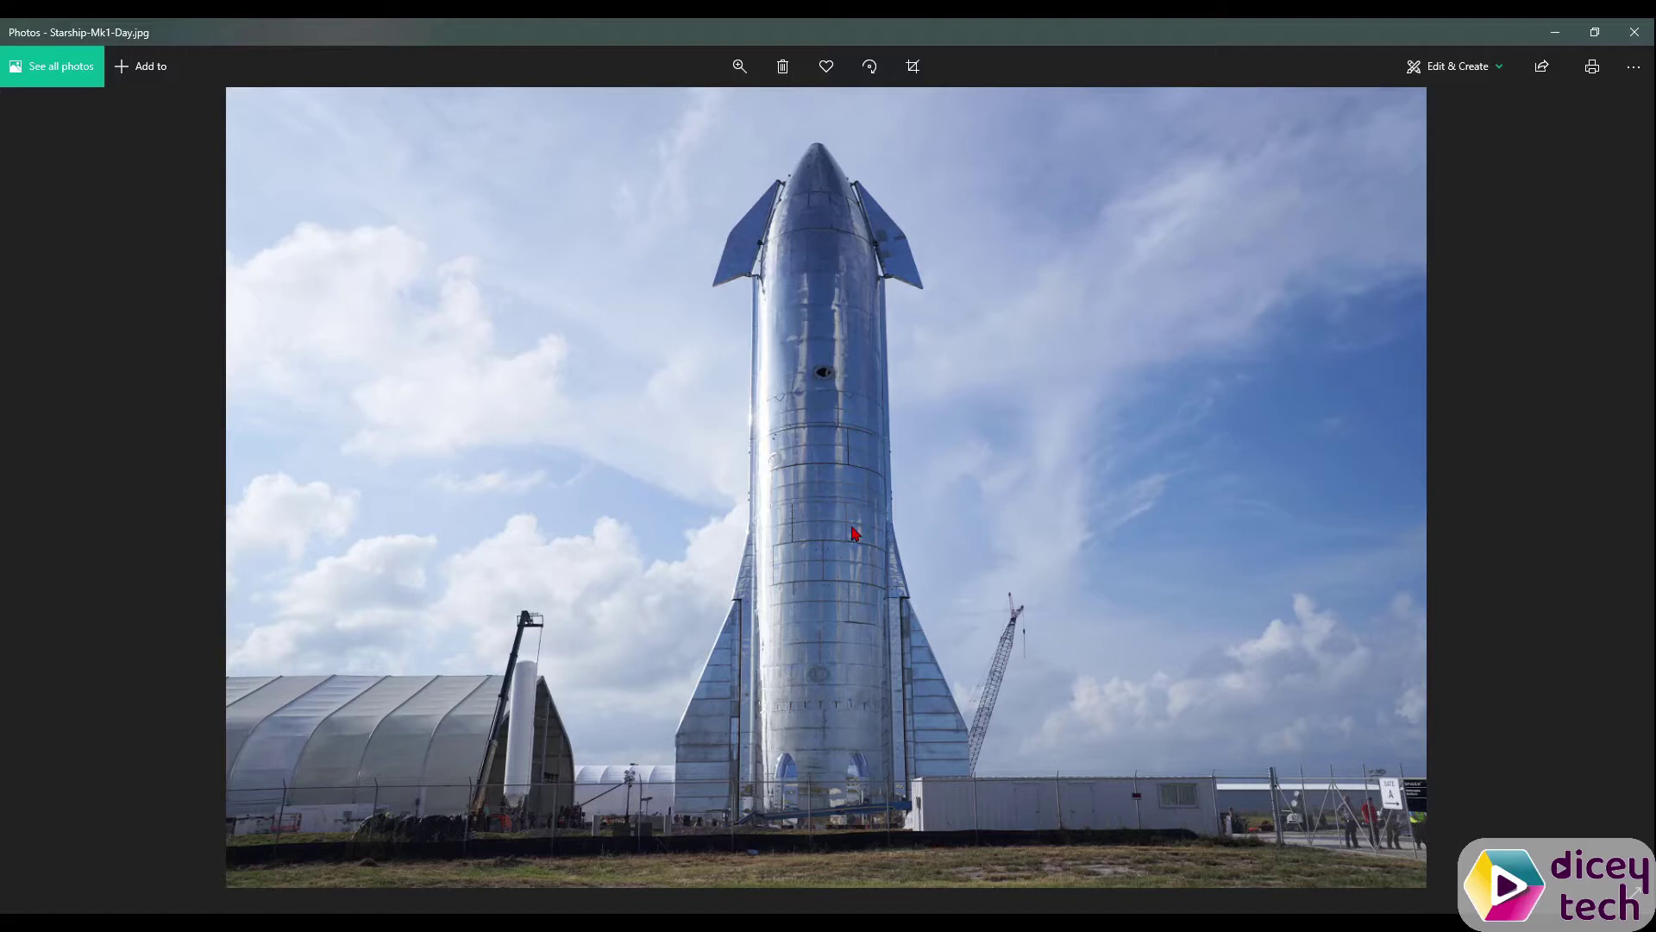
Flip through the Starship photo and the upper and lower body sketches, then switch to Fusion 360
key(Right)
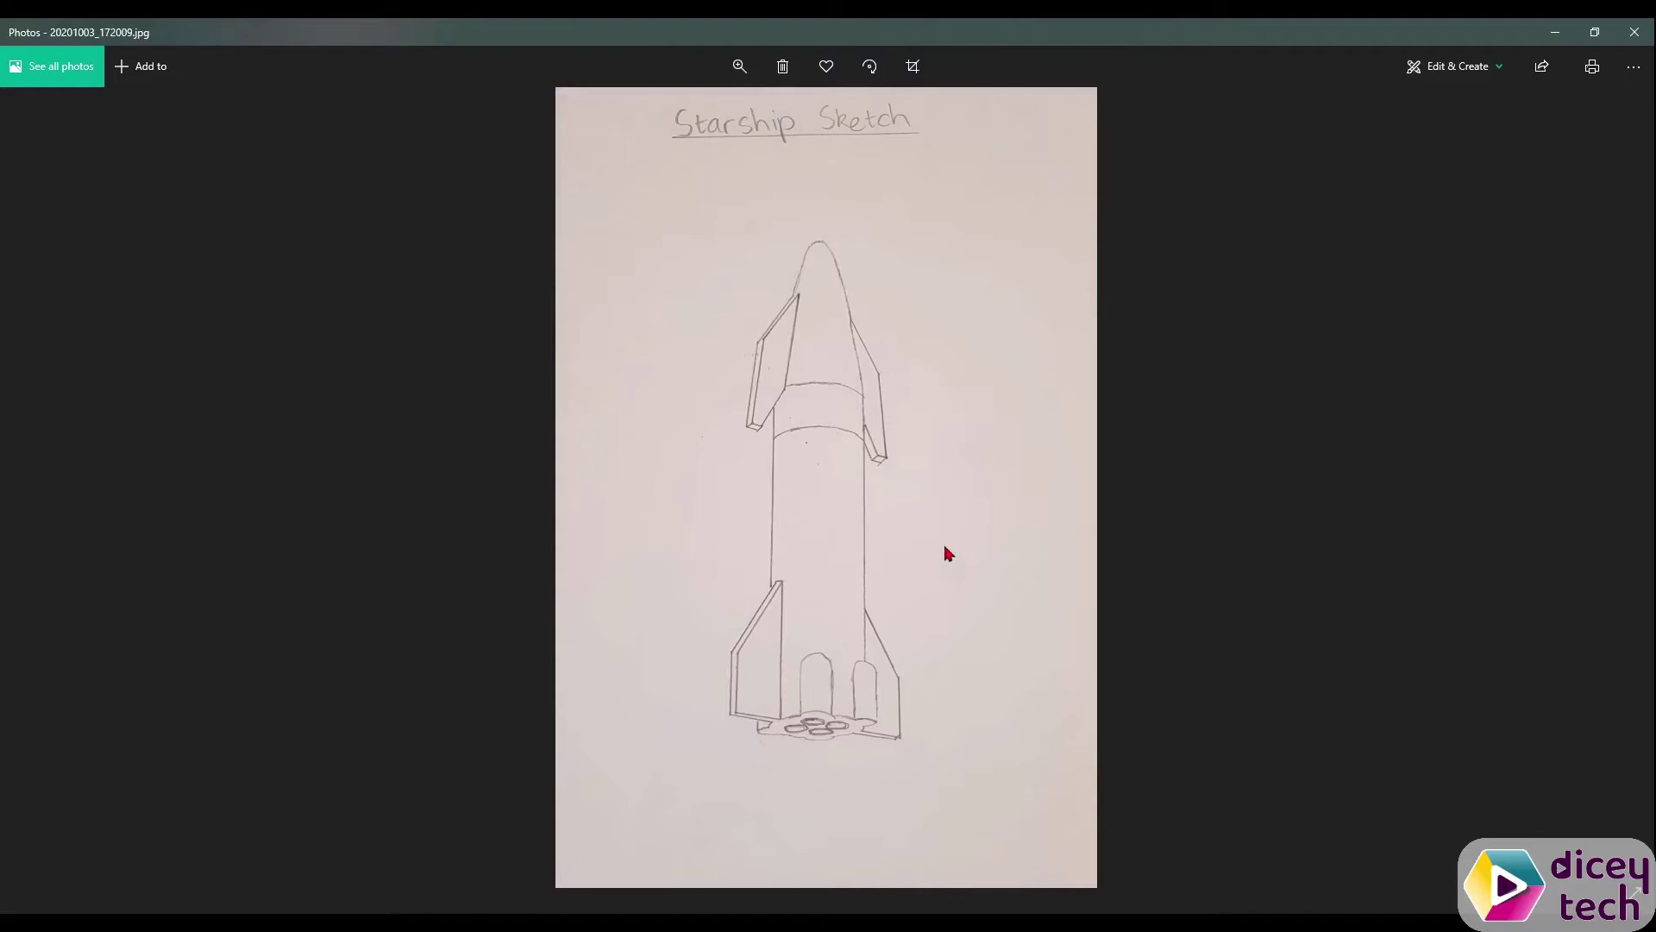
key(Right)
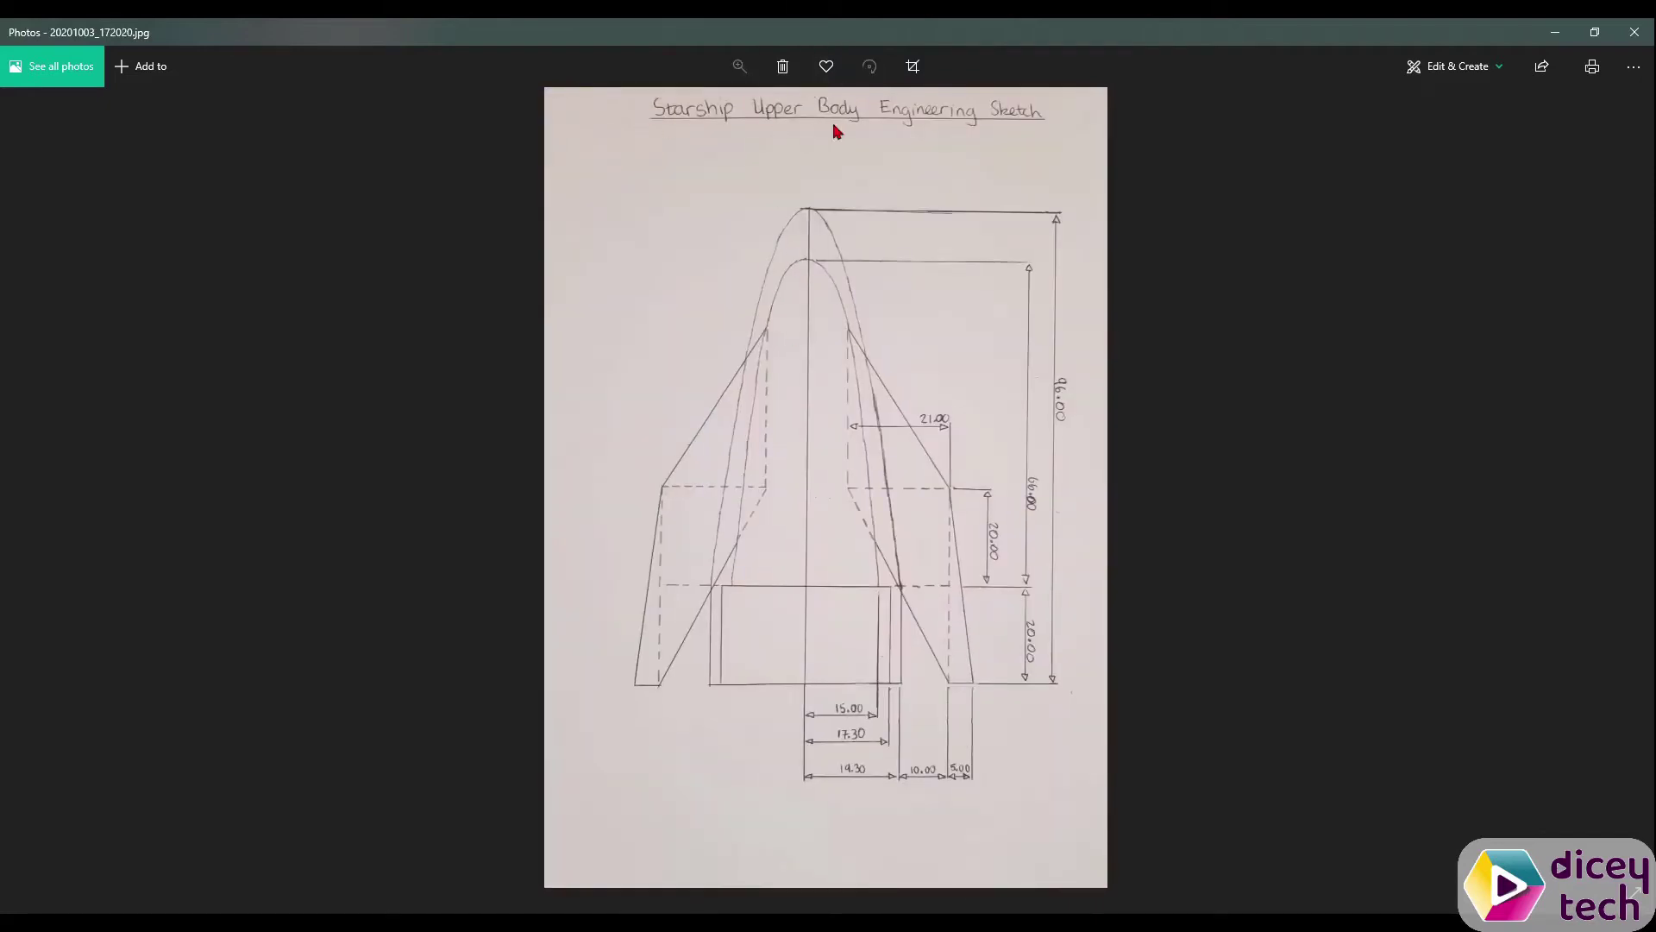
key(Left)
key(Left)
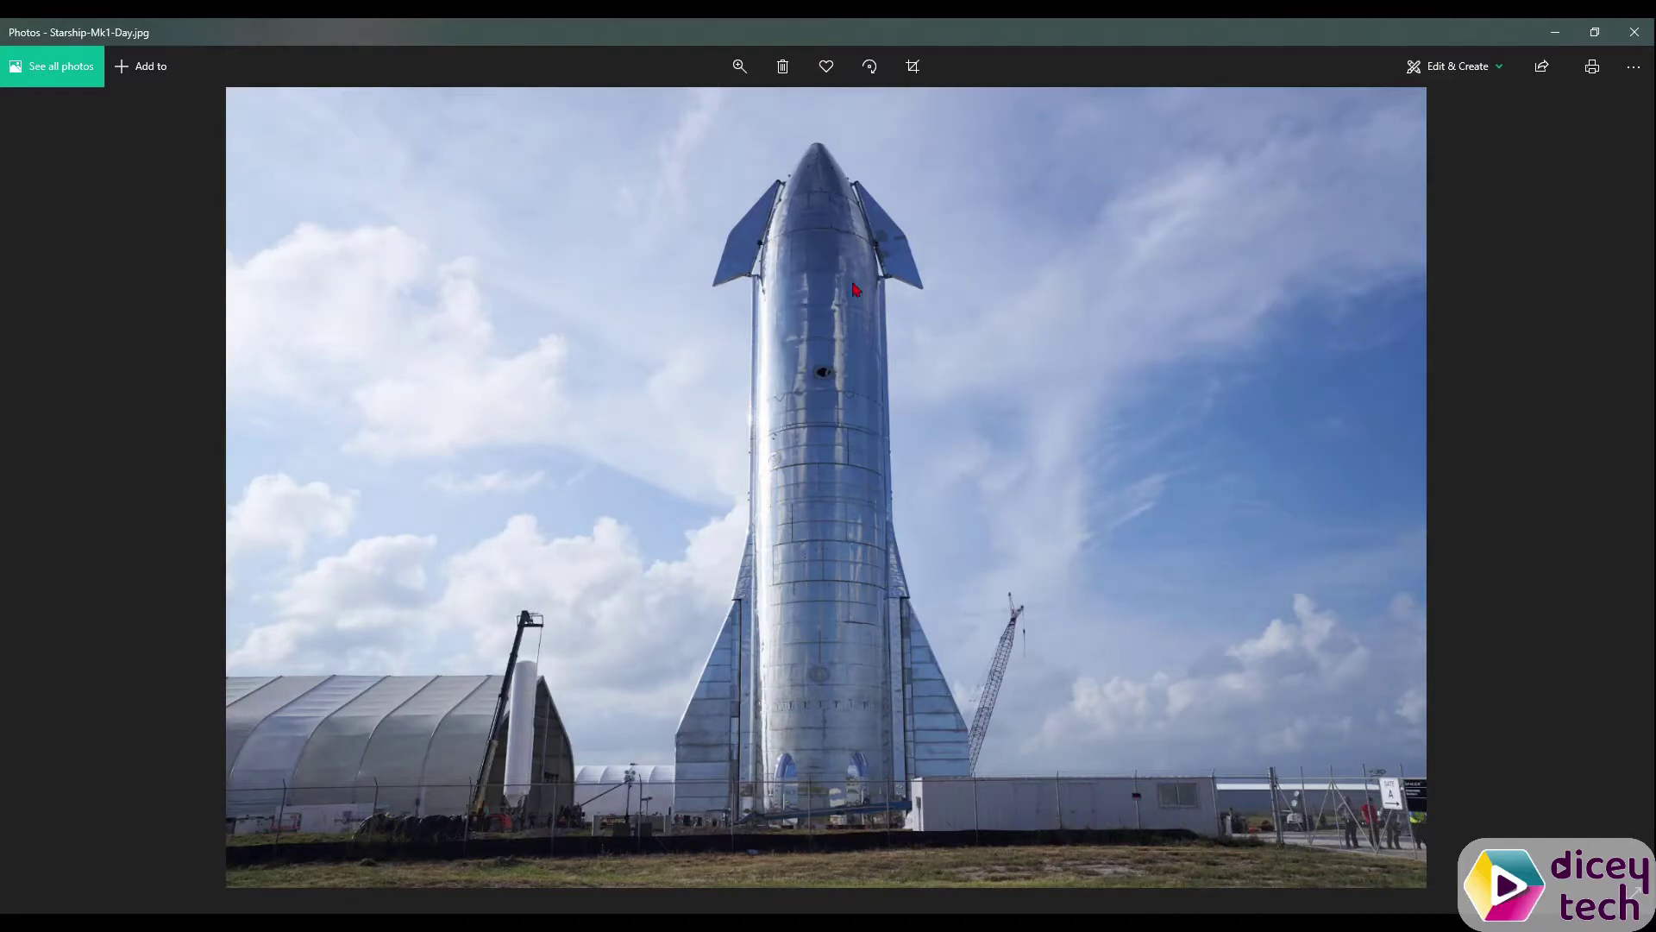
key(Right)
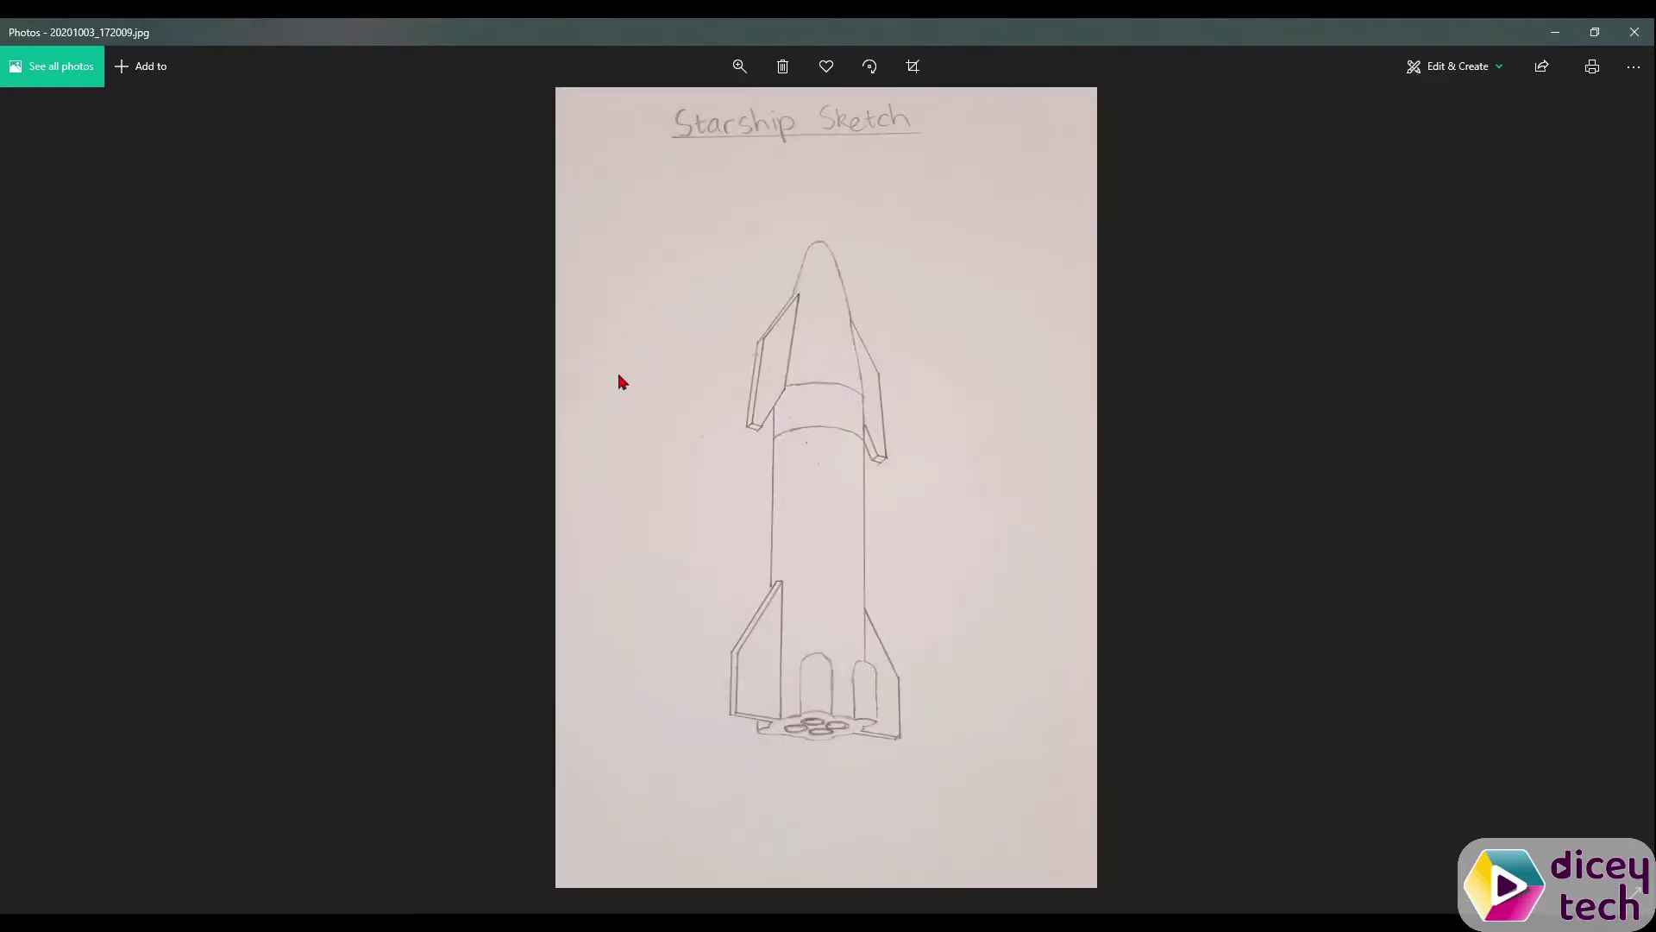
key(Right)
key(Right)
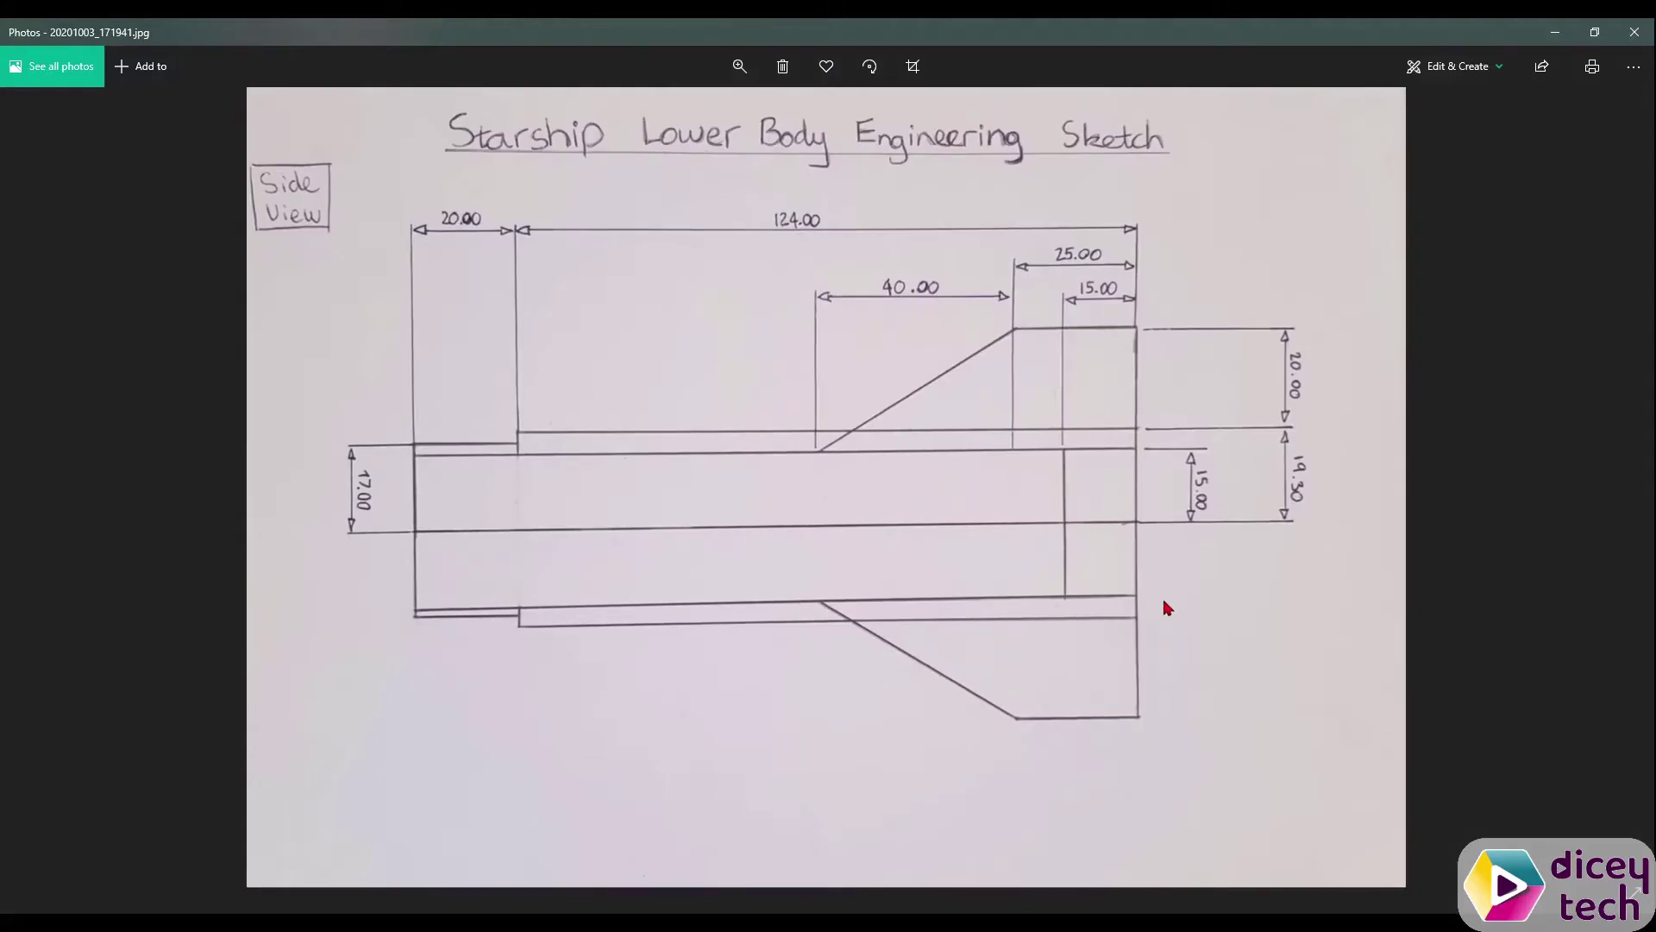
key(Left)
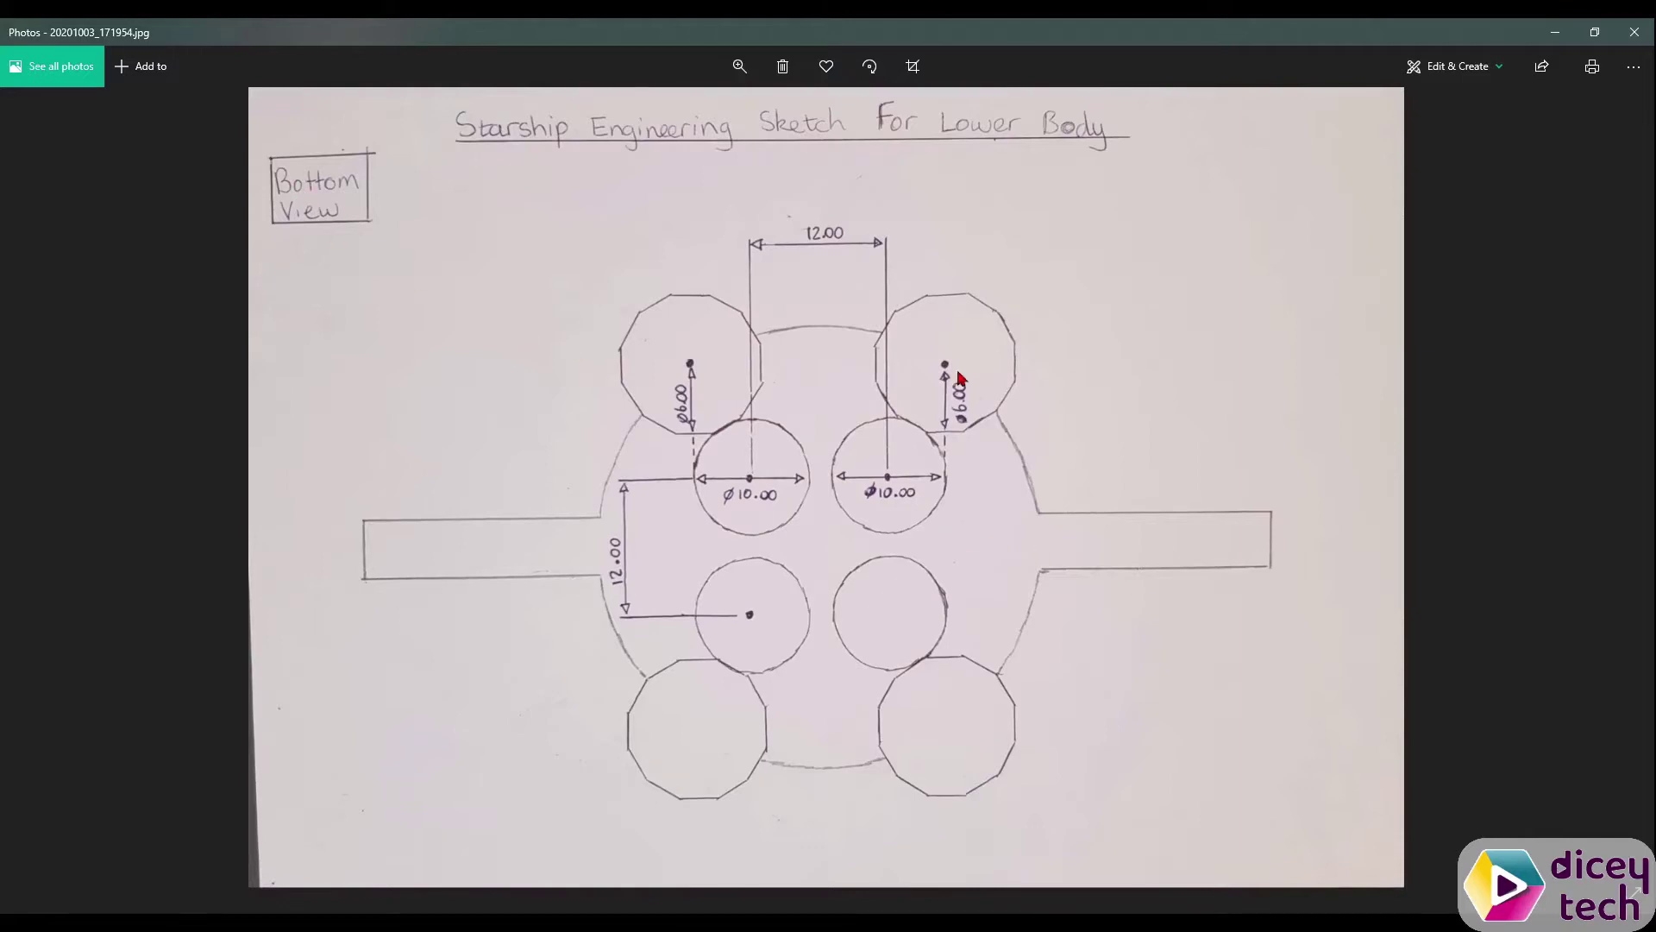
key(Left)
key(Left)
key(Left)
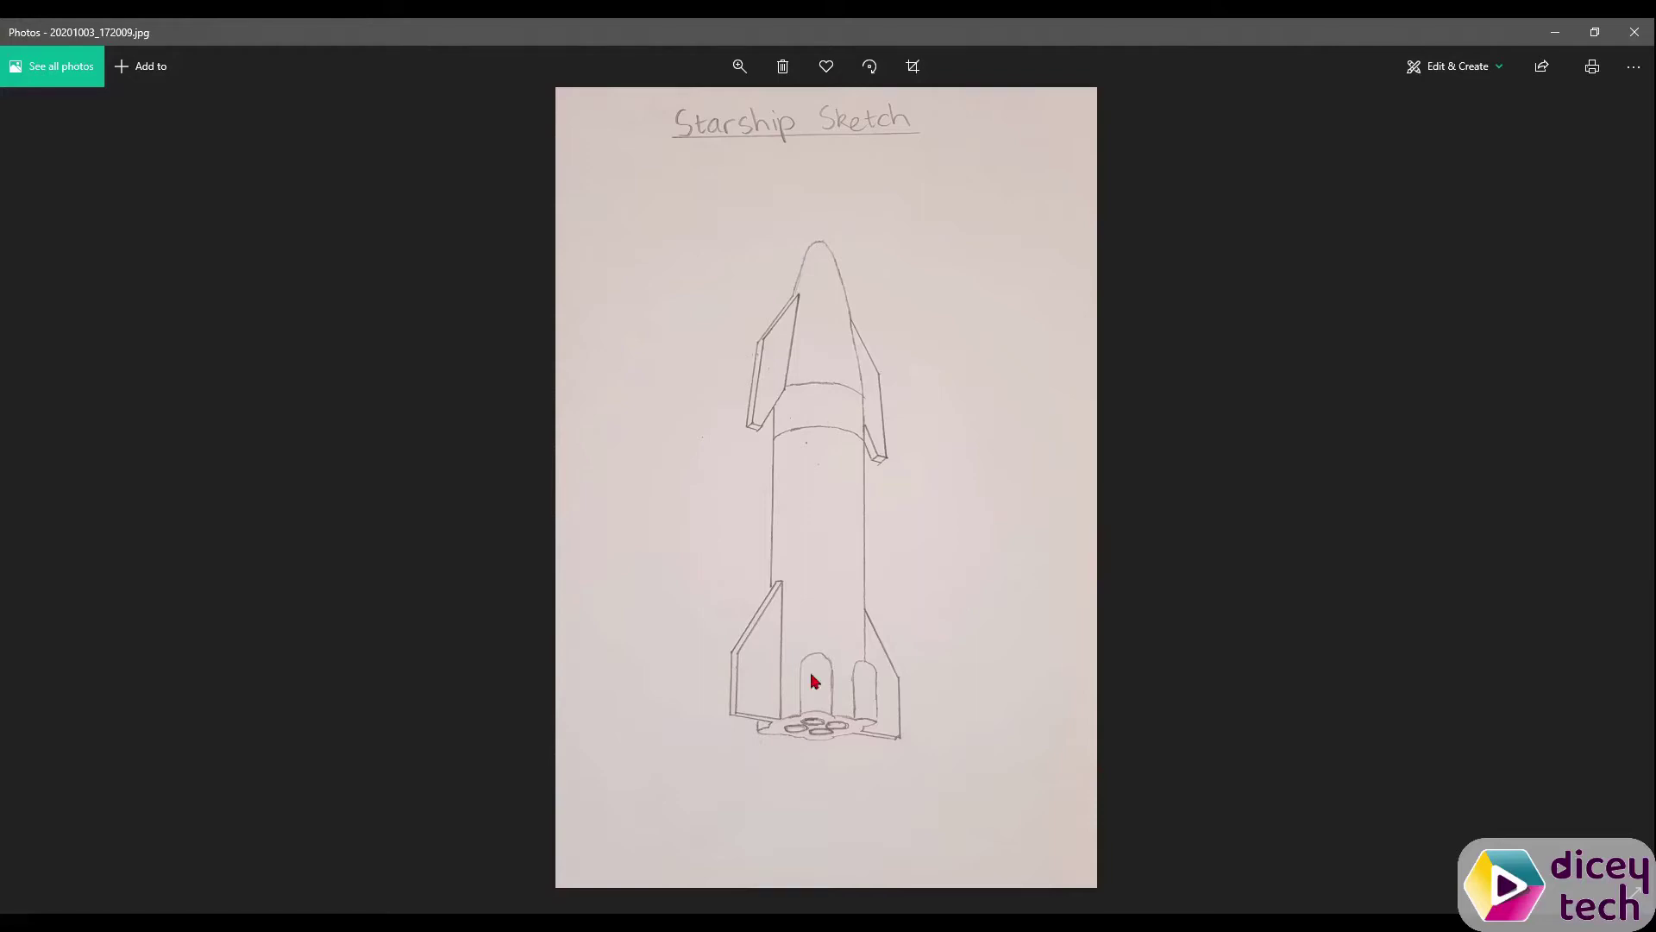
key(alt+Tab)
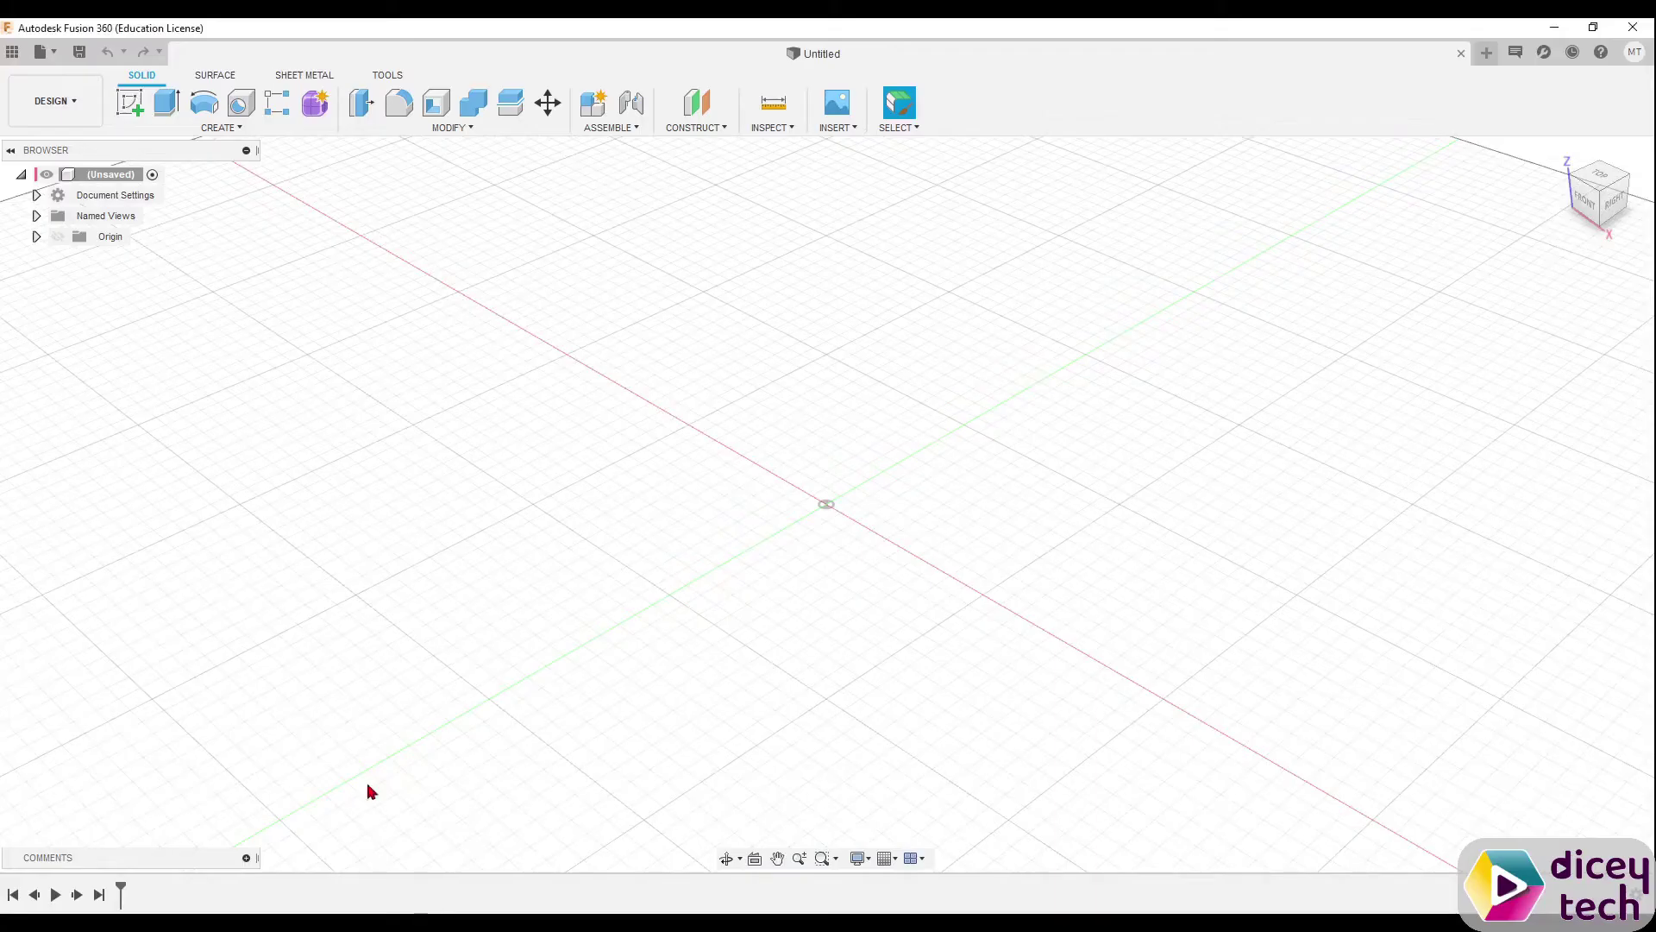
Save the new design as Starship
click(79, 52)
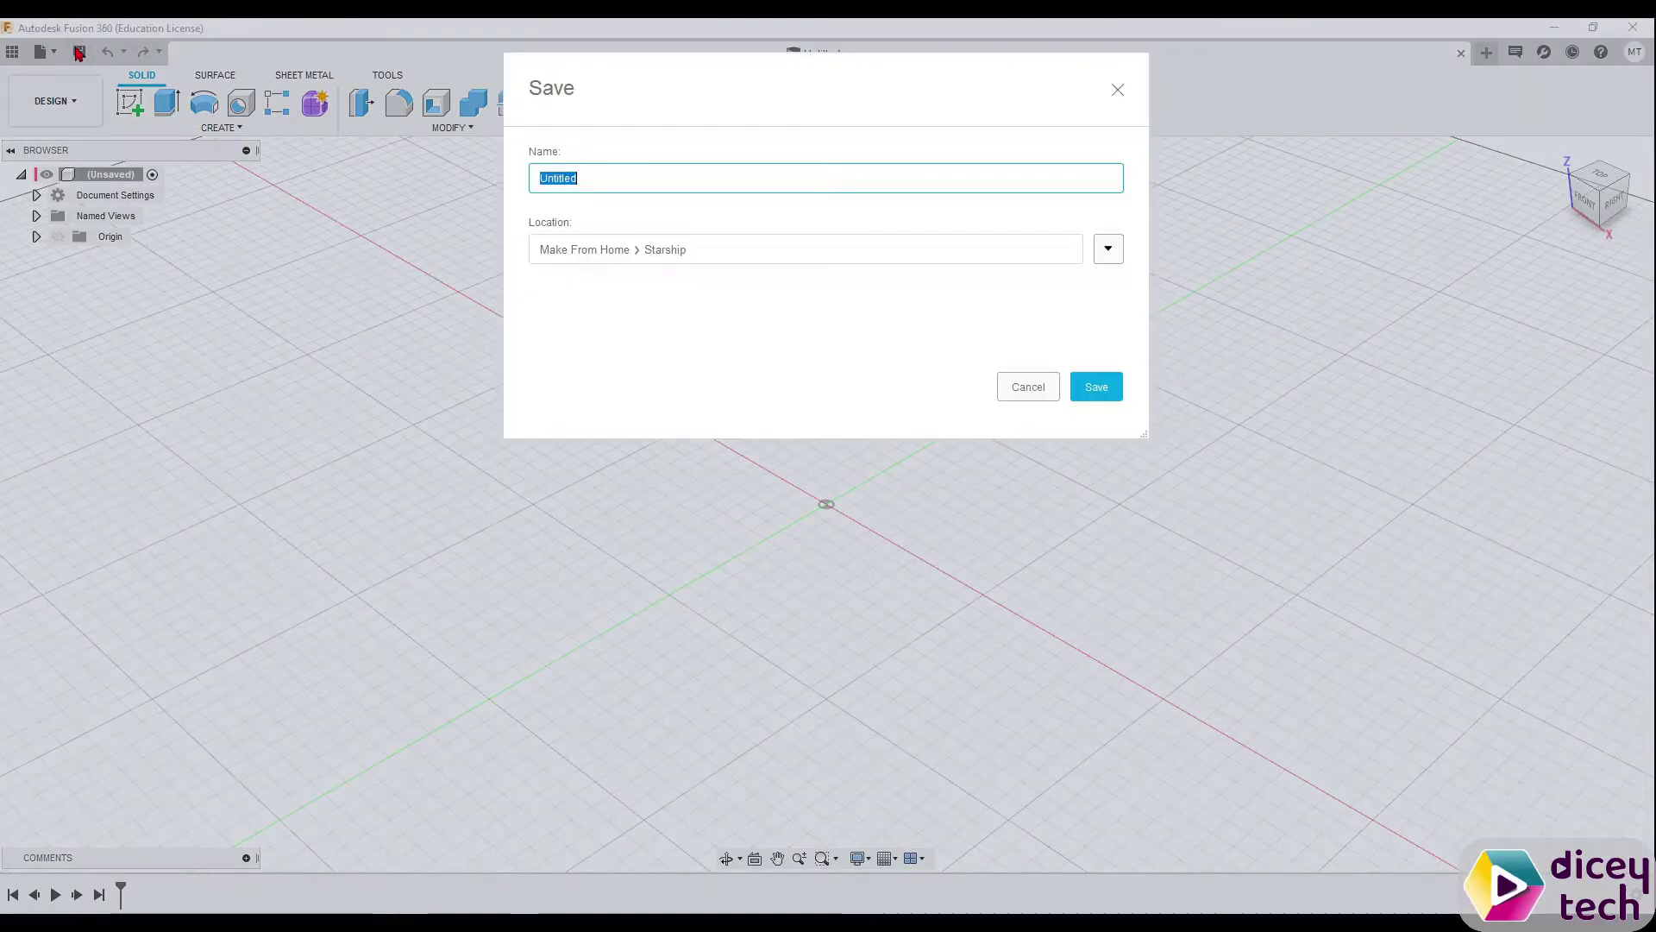
text(Star)
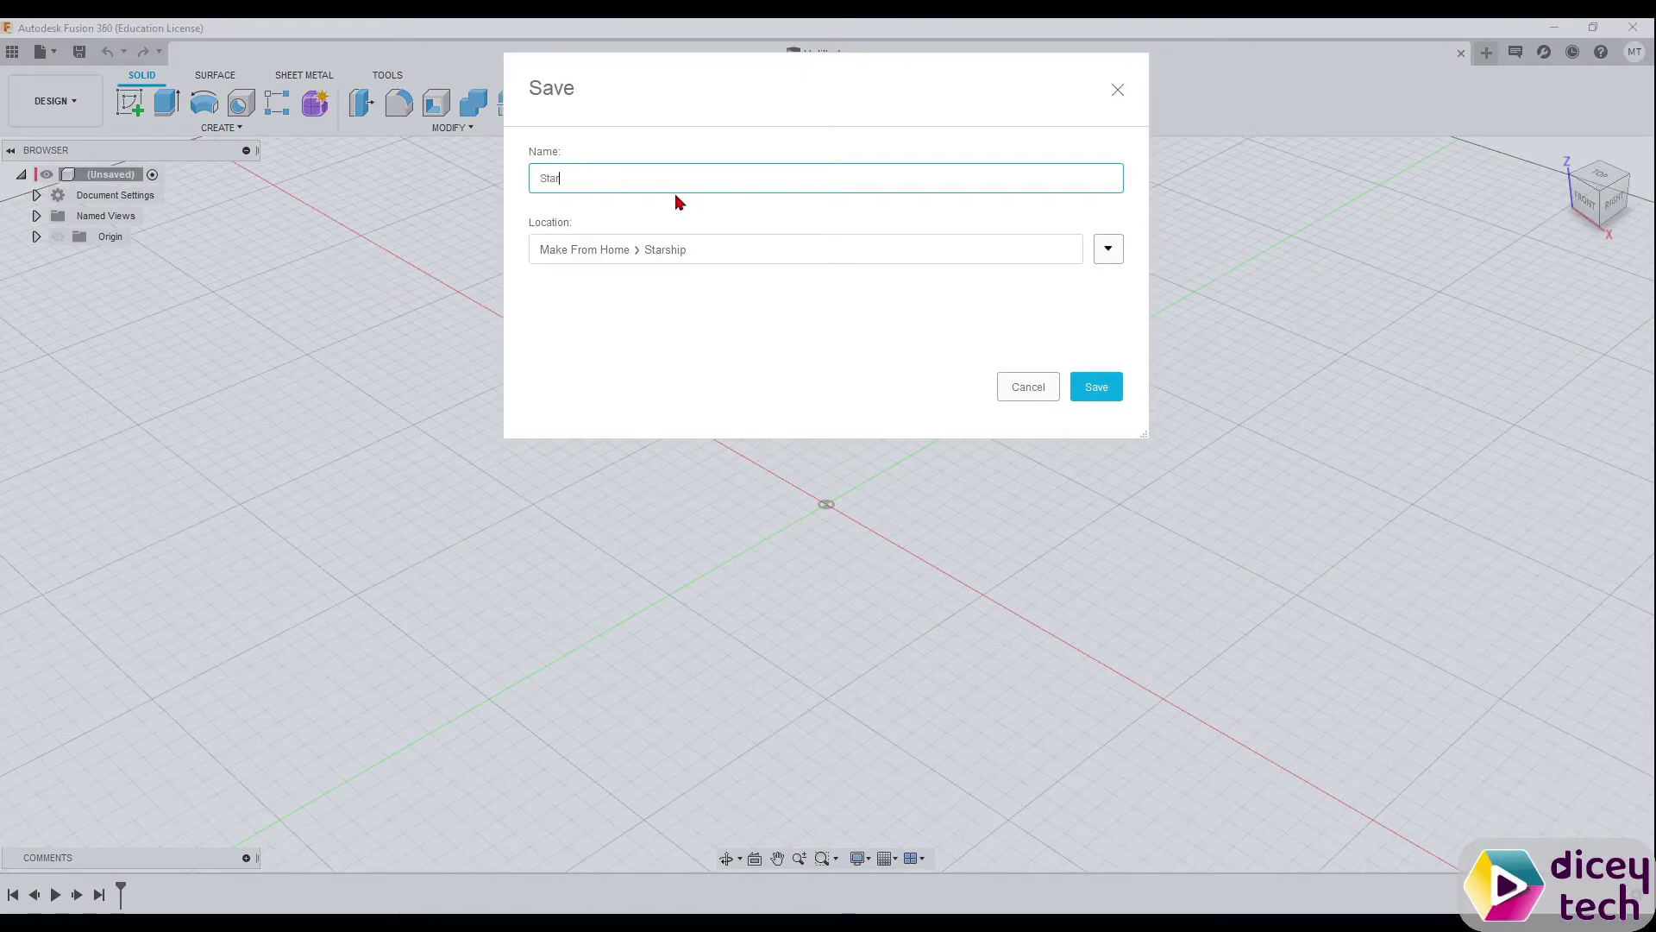
key(Return)
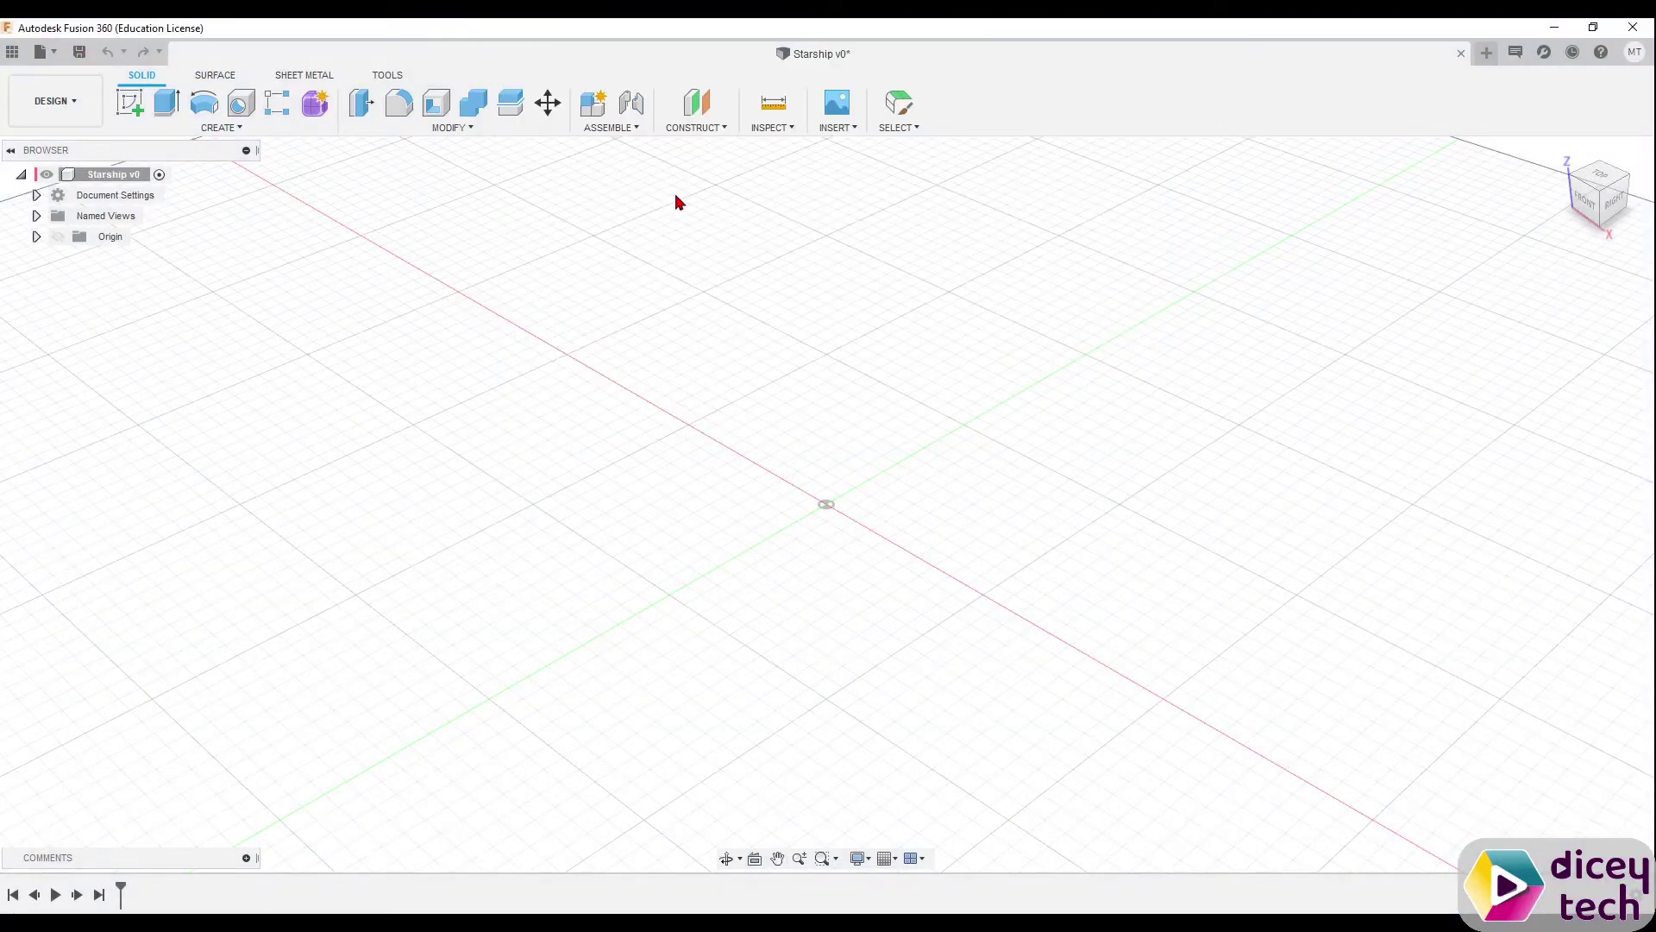
Add a new component to the root and name it Lower Body
right_click(121, 181)
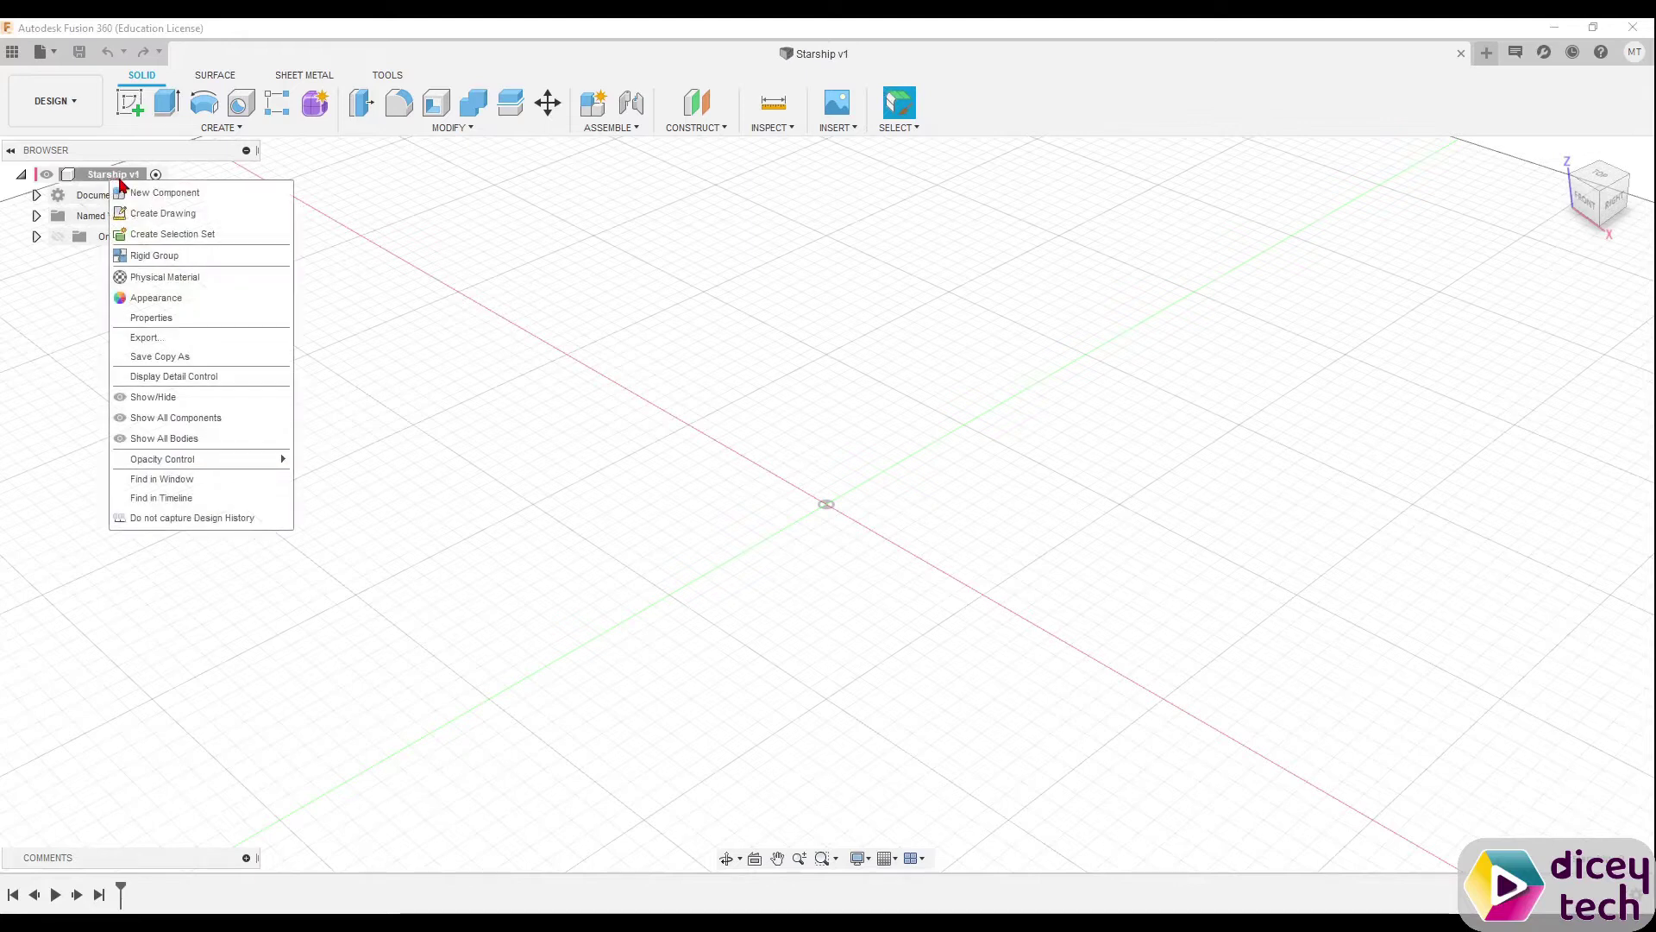
click(183, 195)
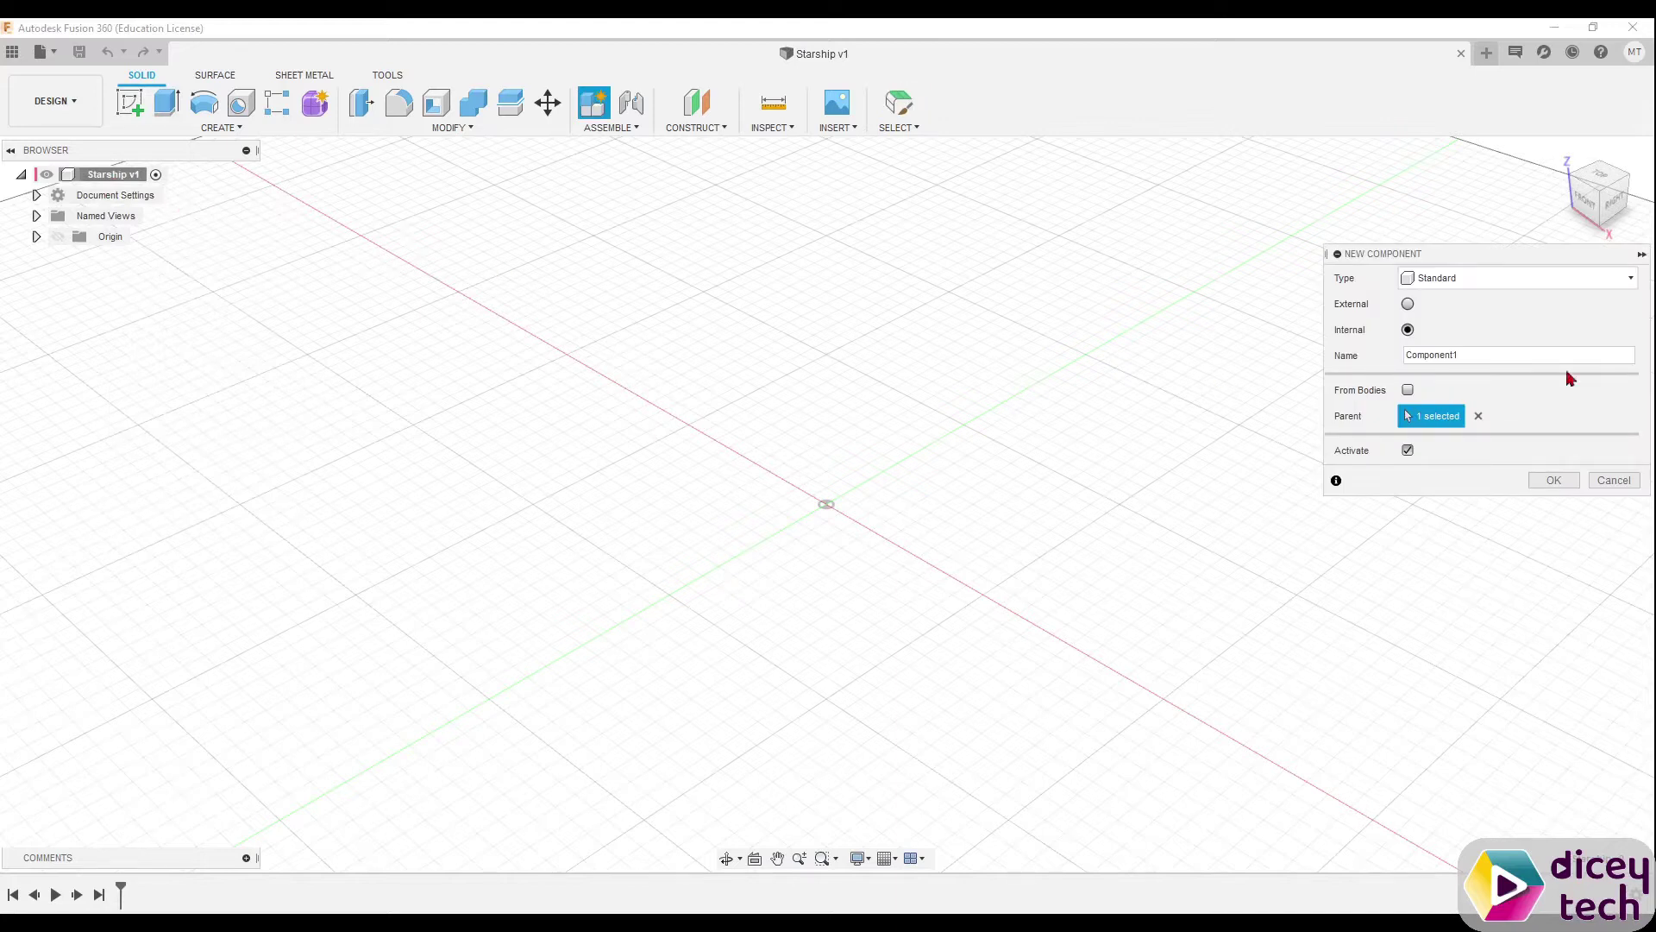
double_click(1480, 355)
text(Lower Body)
Confirm the Lower Body component, sketch on the front XZ plane, and pull up the side-view reference
click(1552, 481)
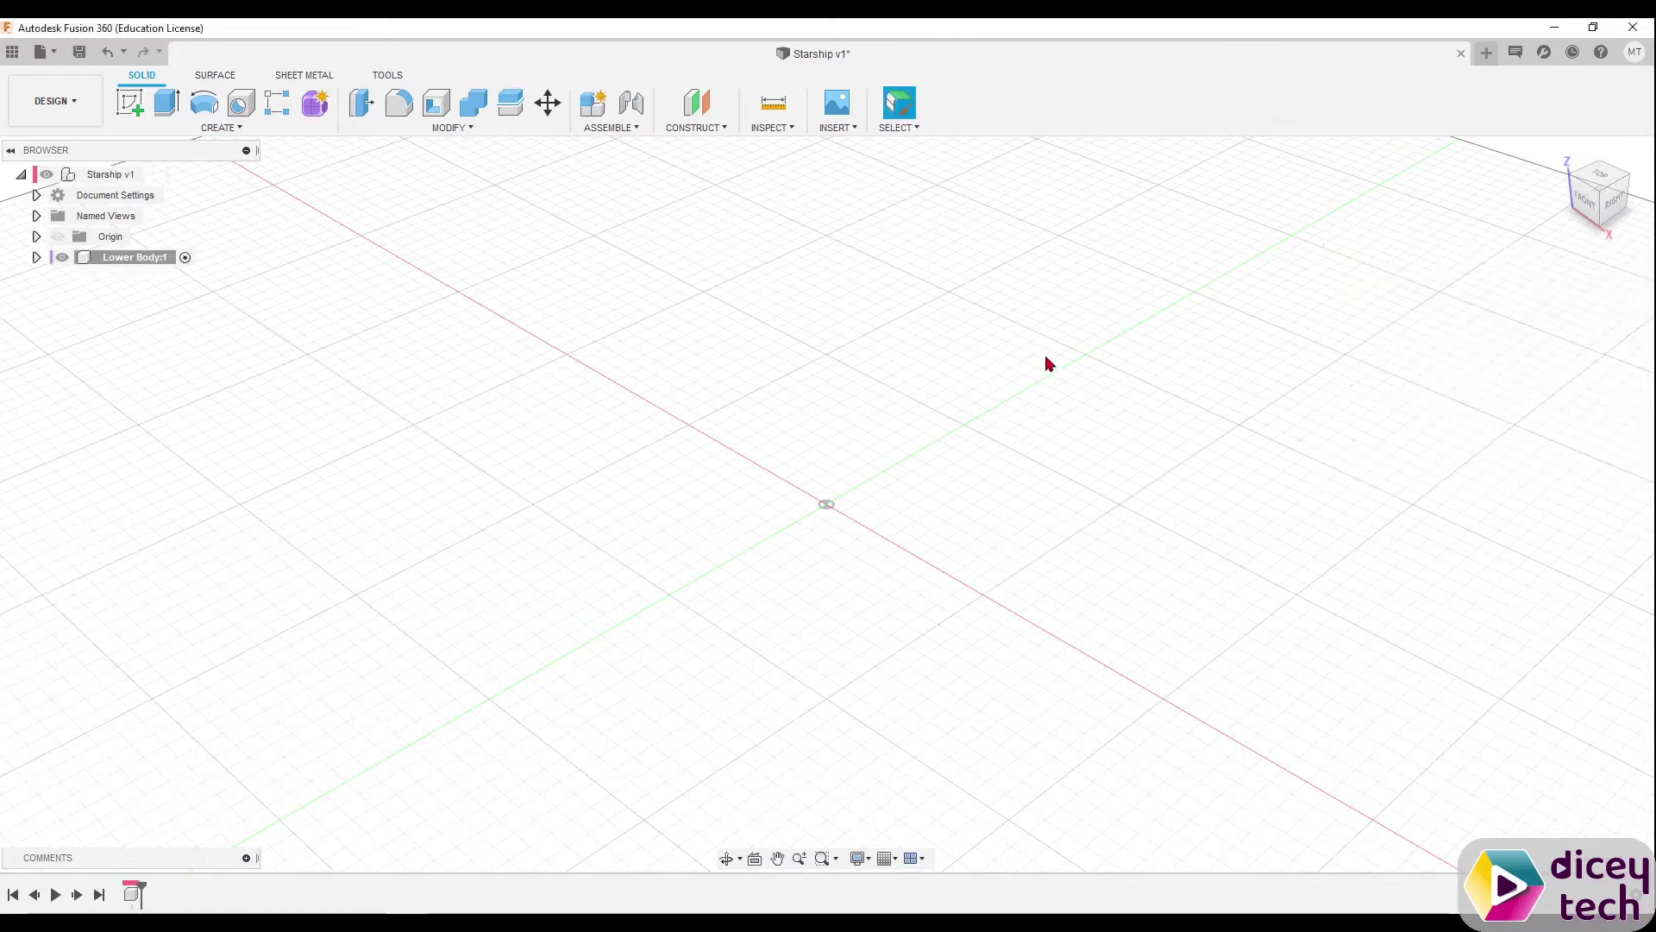
middle_drag(1069, 456, 1008, 480)
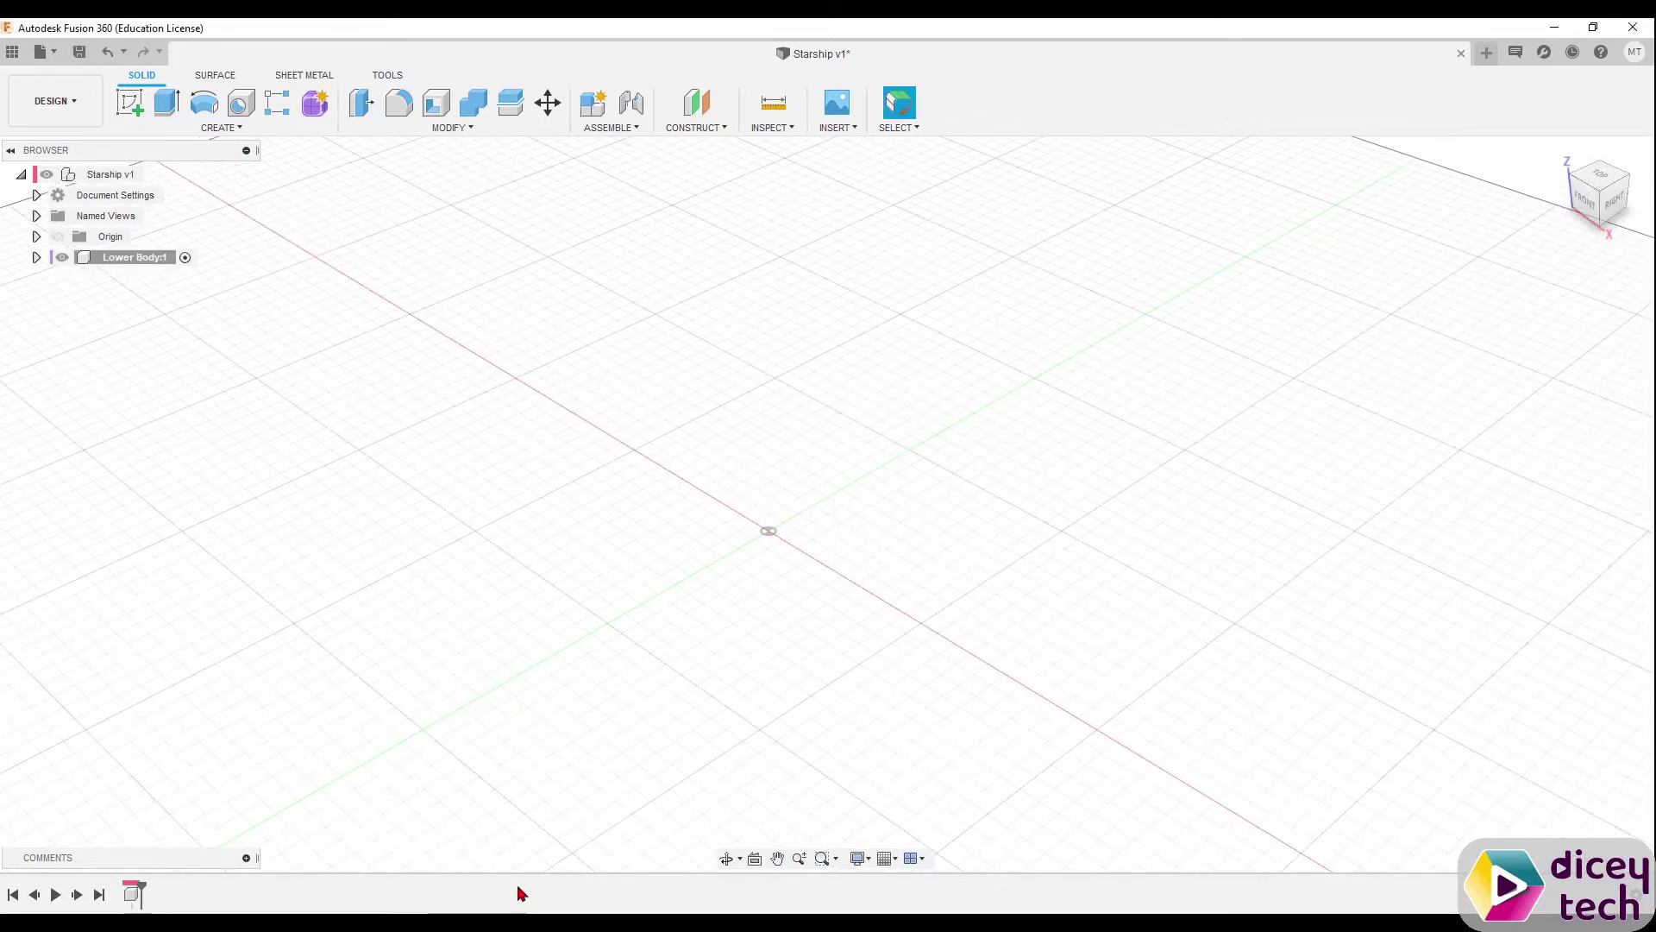
click(129, 104)
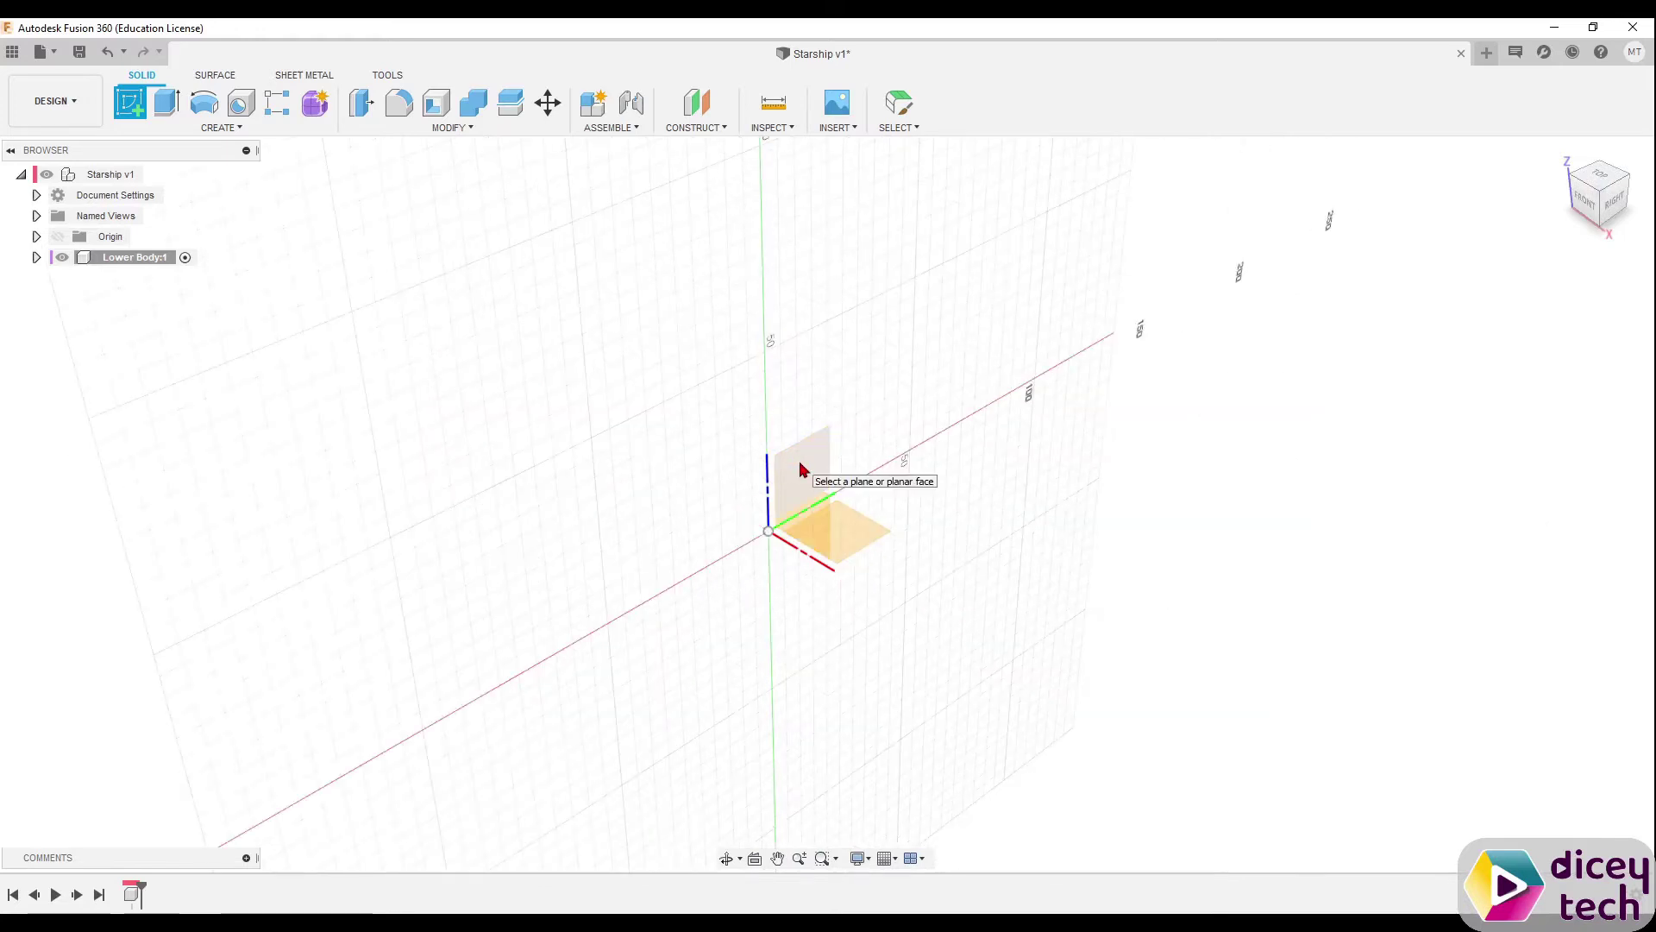
click(791, 509)
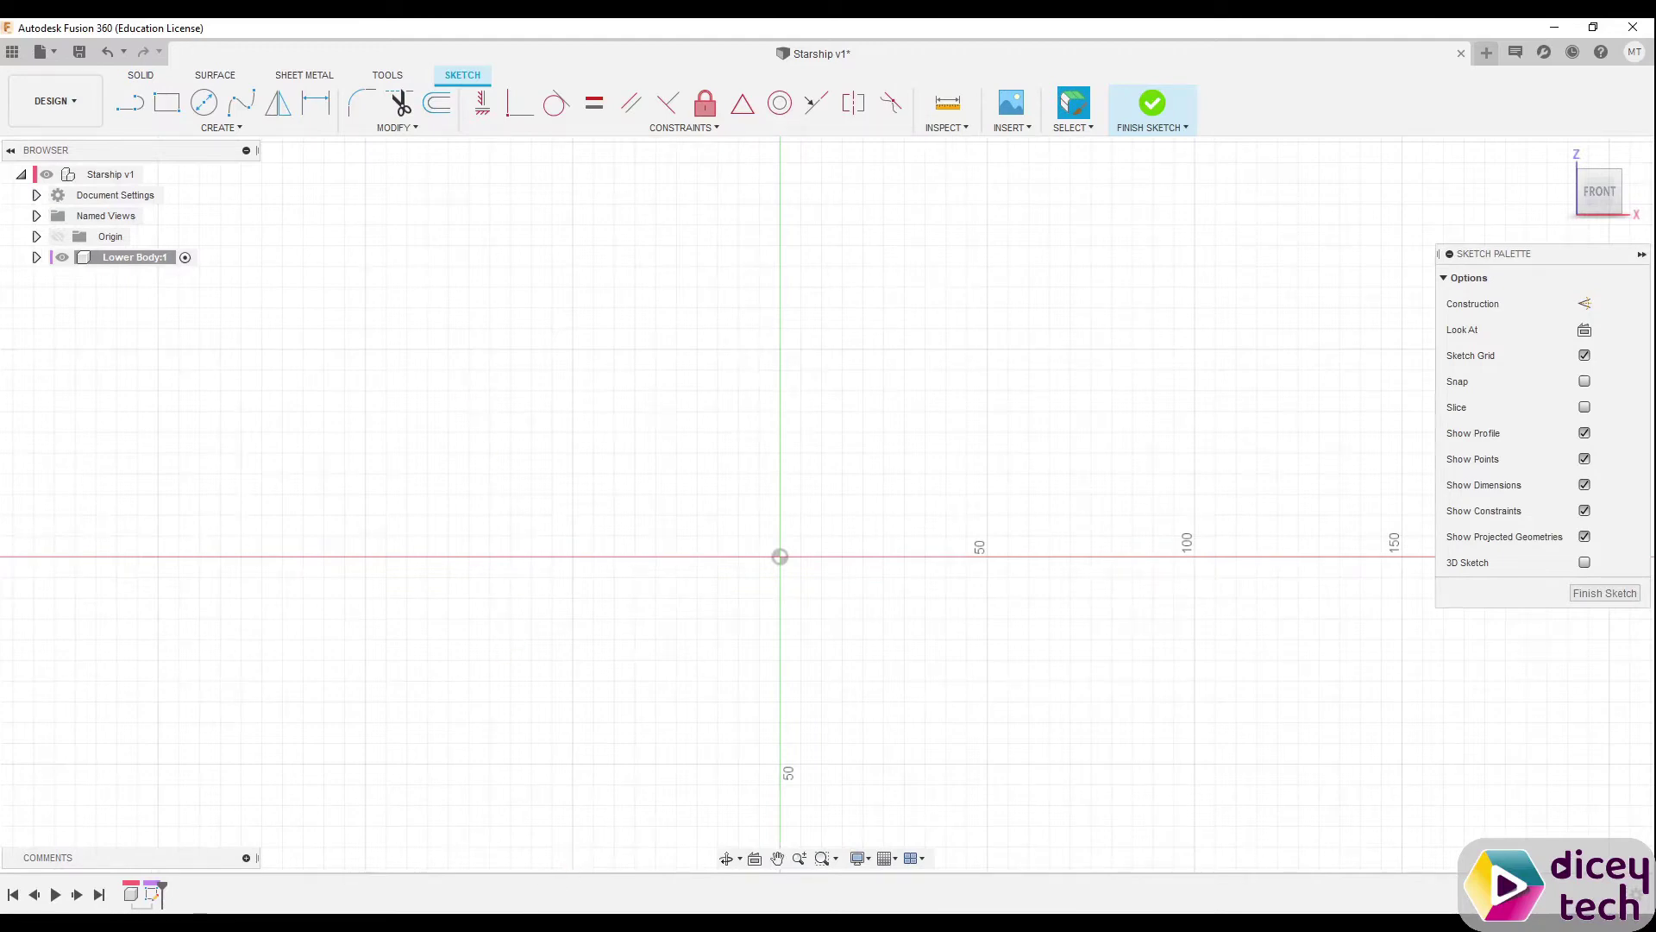
key(alt+Tab)
key(Left)
key(Left)
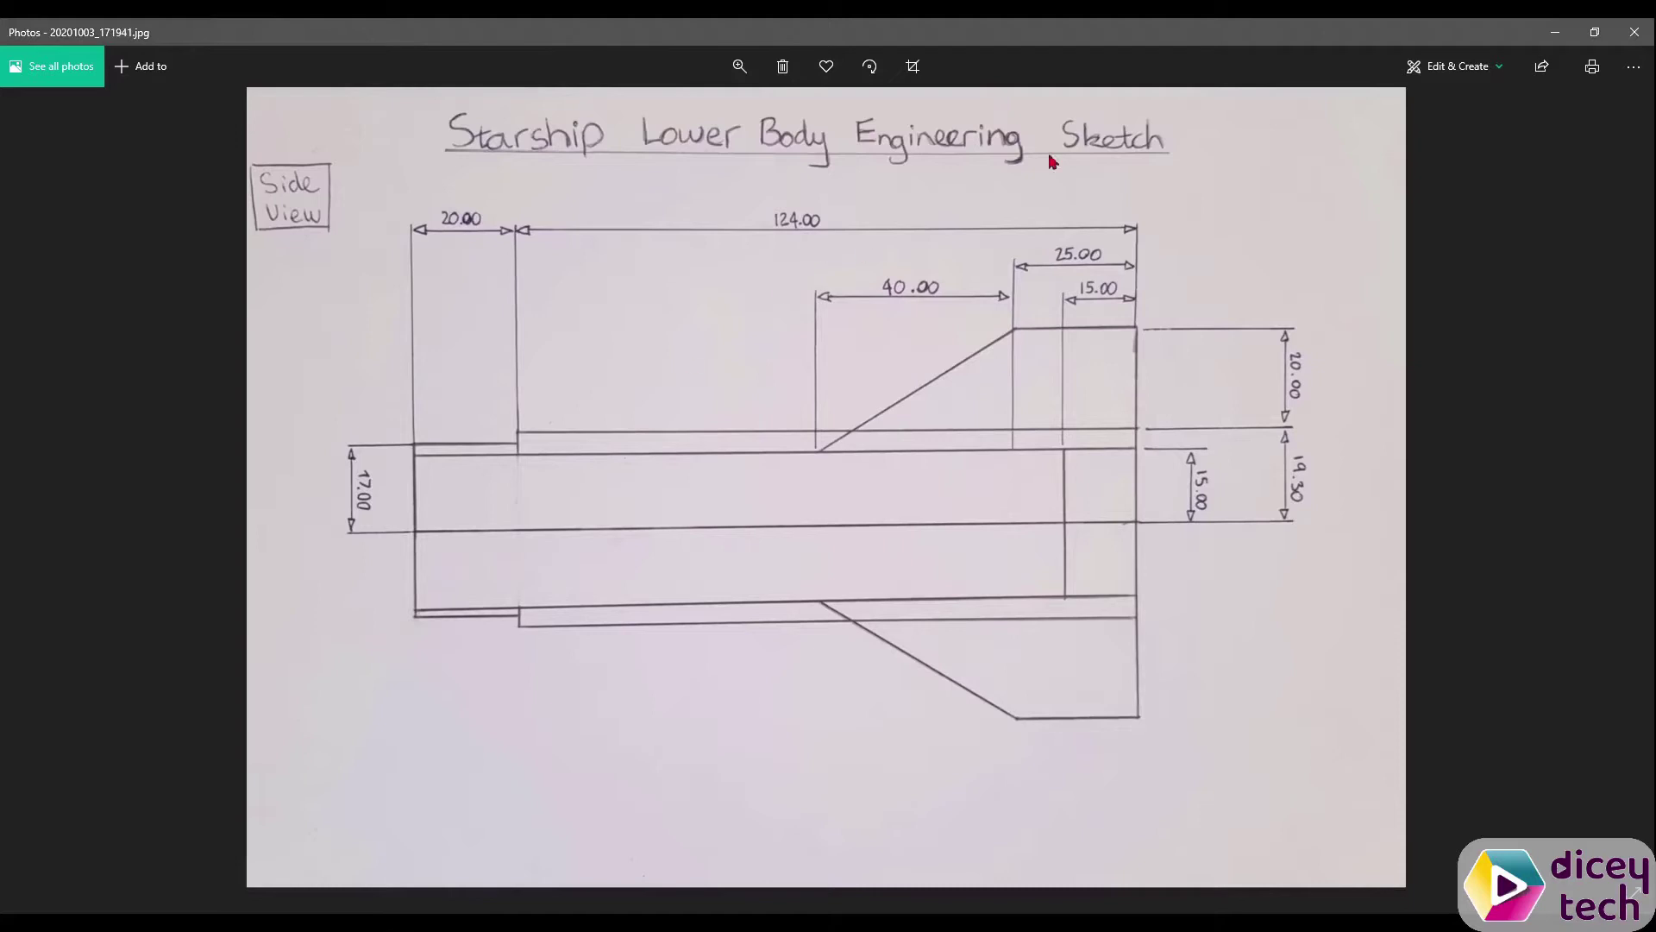
Rotate the side-view sketch upright, then minimize Photos to return to the Fusion 360 sketch
click(869, 67)
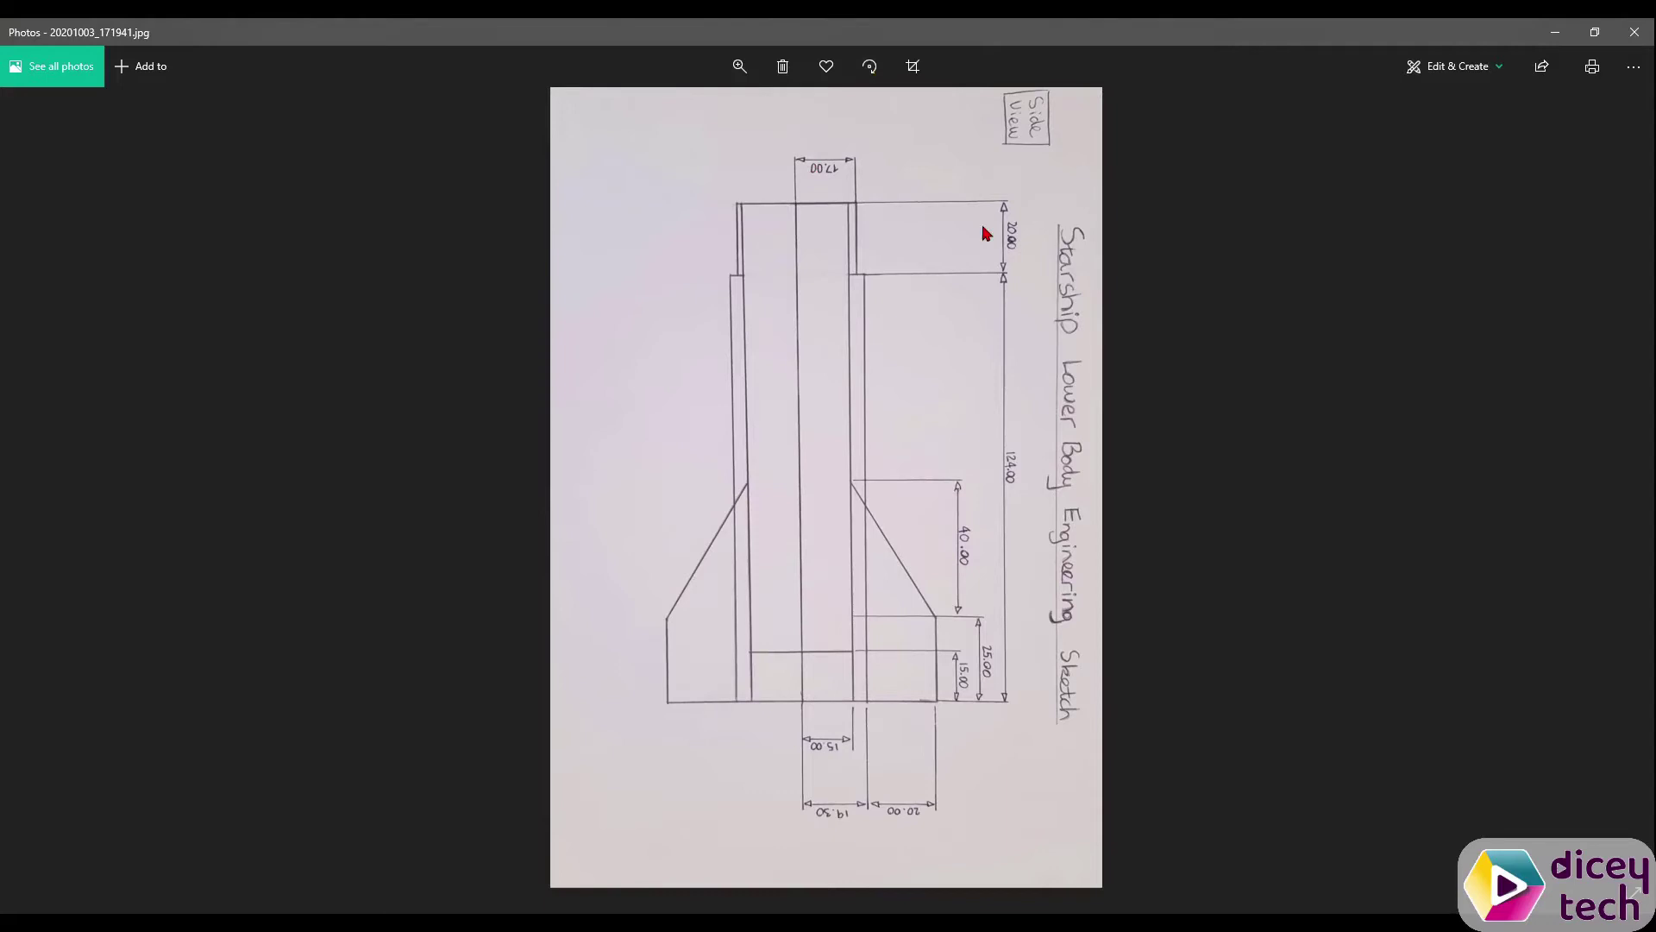
click(1557, 32)
scroll(898, 440, down, 3)
click(129, 106)
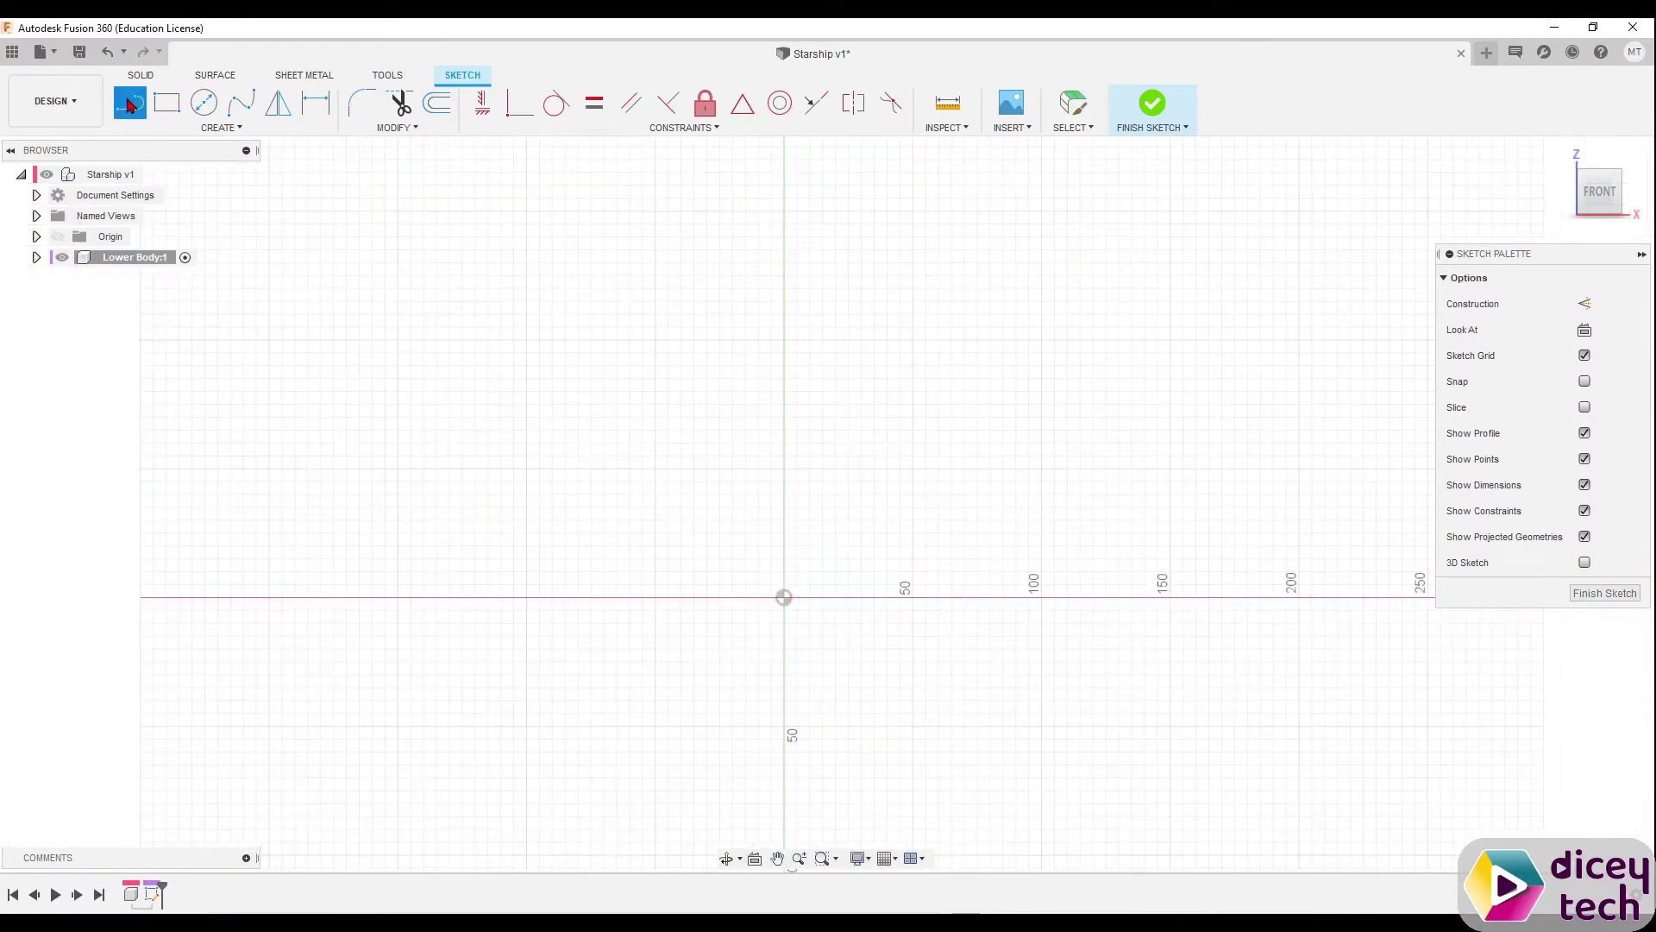
Draw a 144 mm vertical line and a 19.3 mm horizontal line from the sketch origin
click(783, 597)
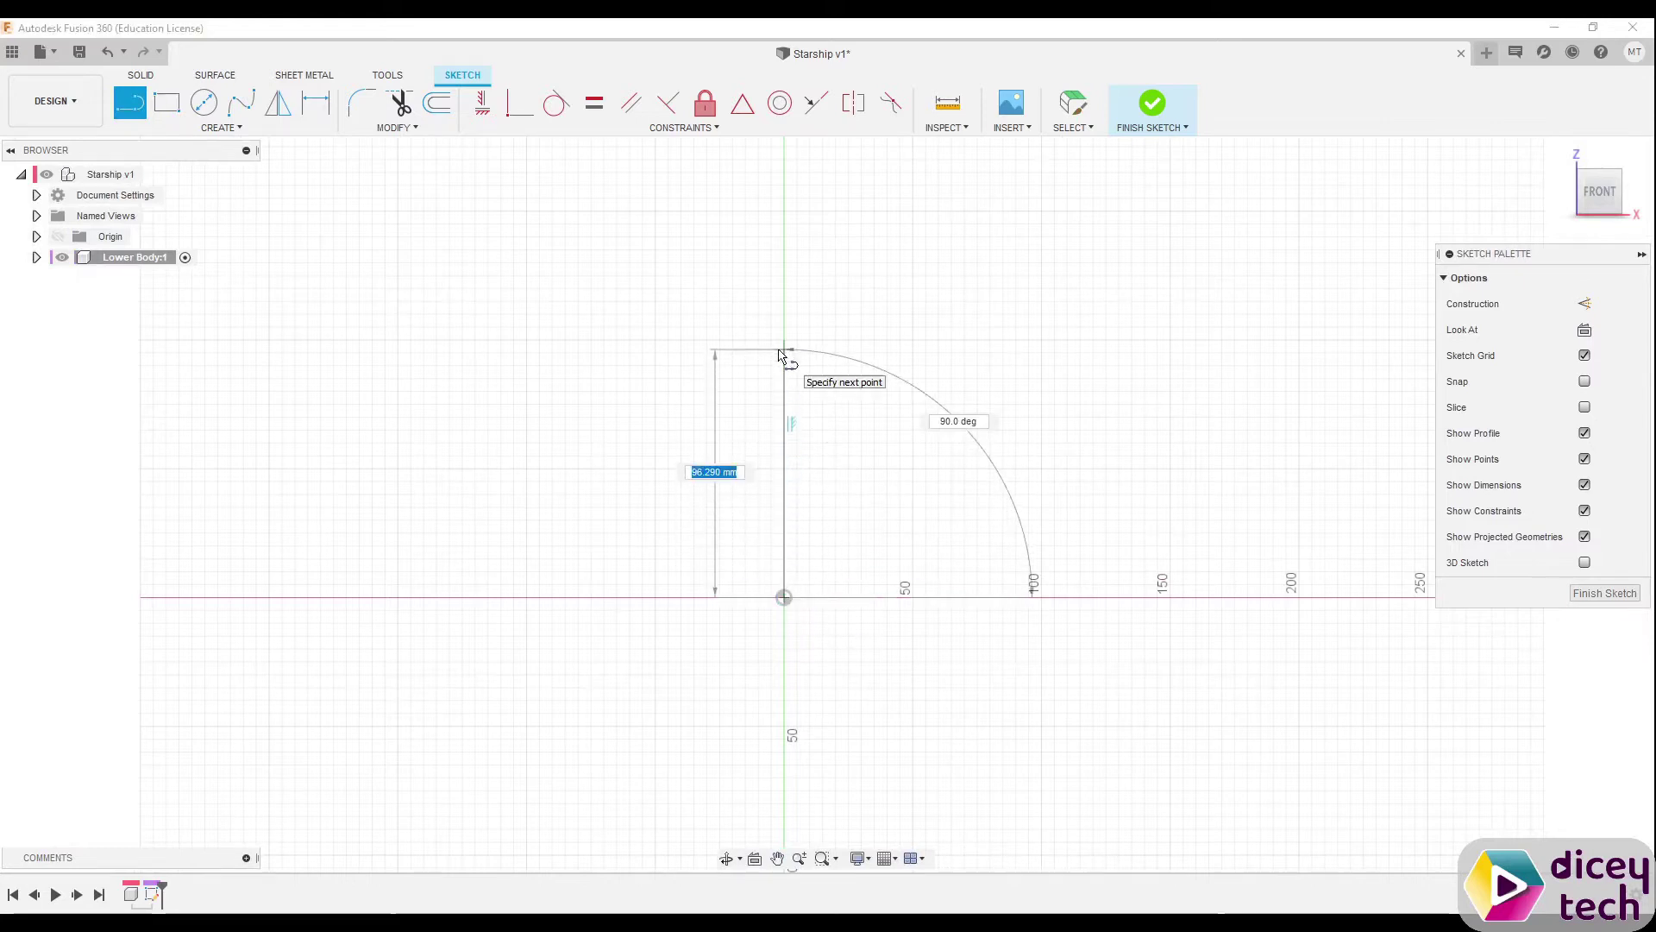
text(144)
key(Tab)
key(Return)
key(Escape)
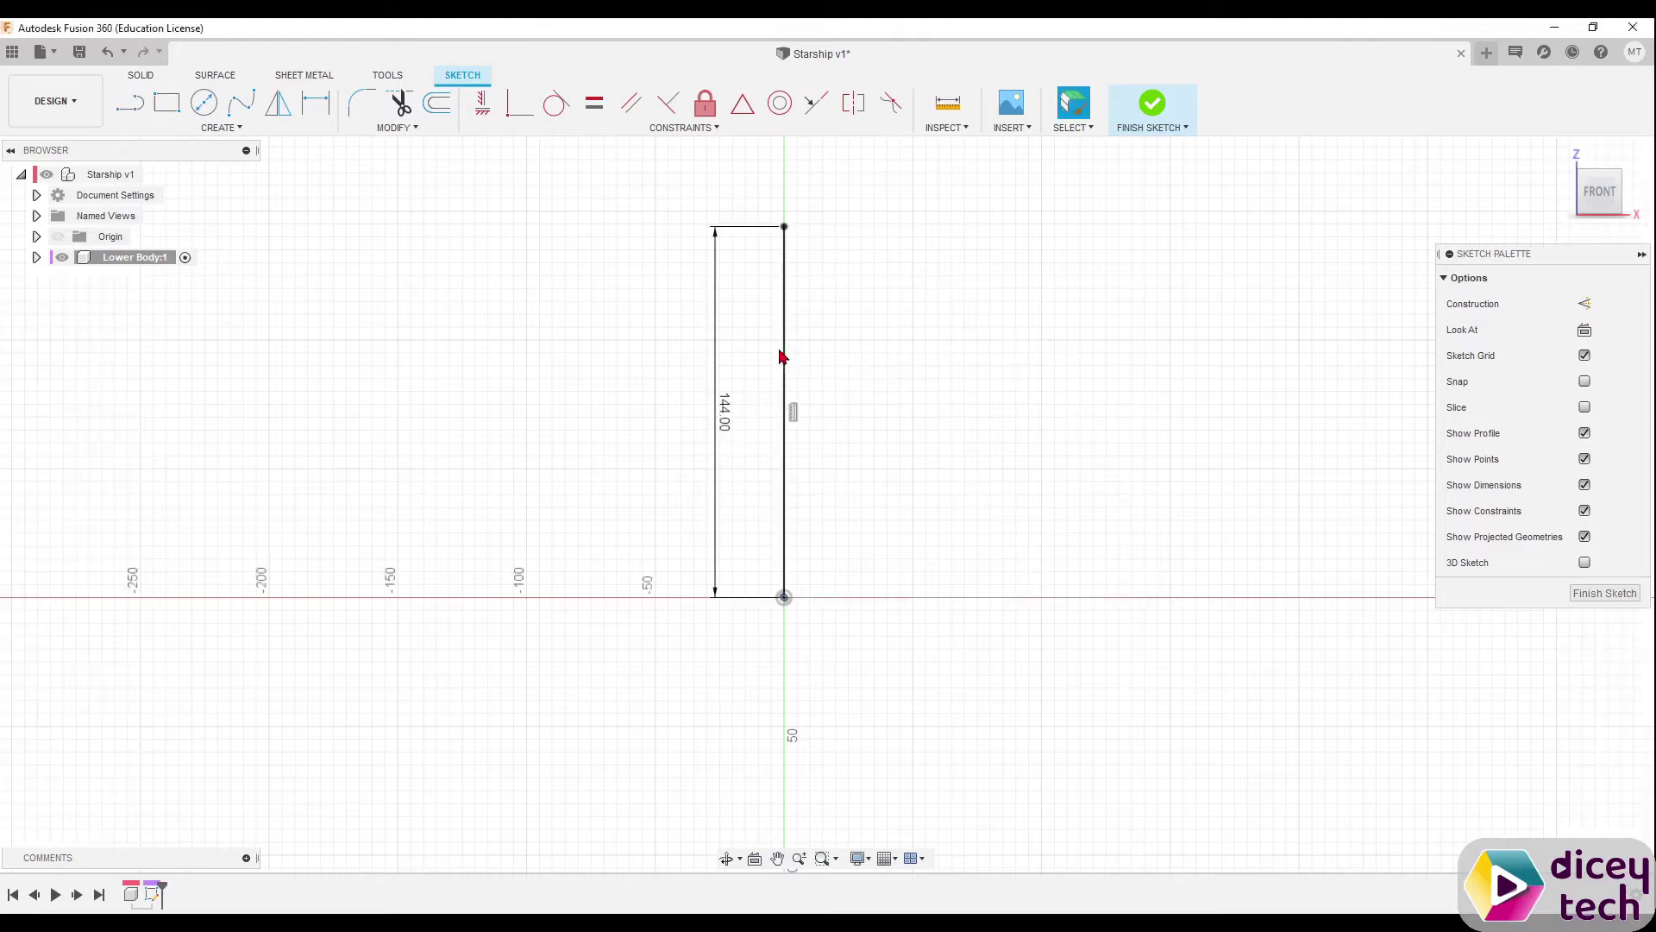
click(130, 103)
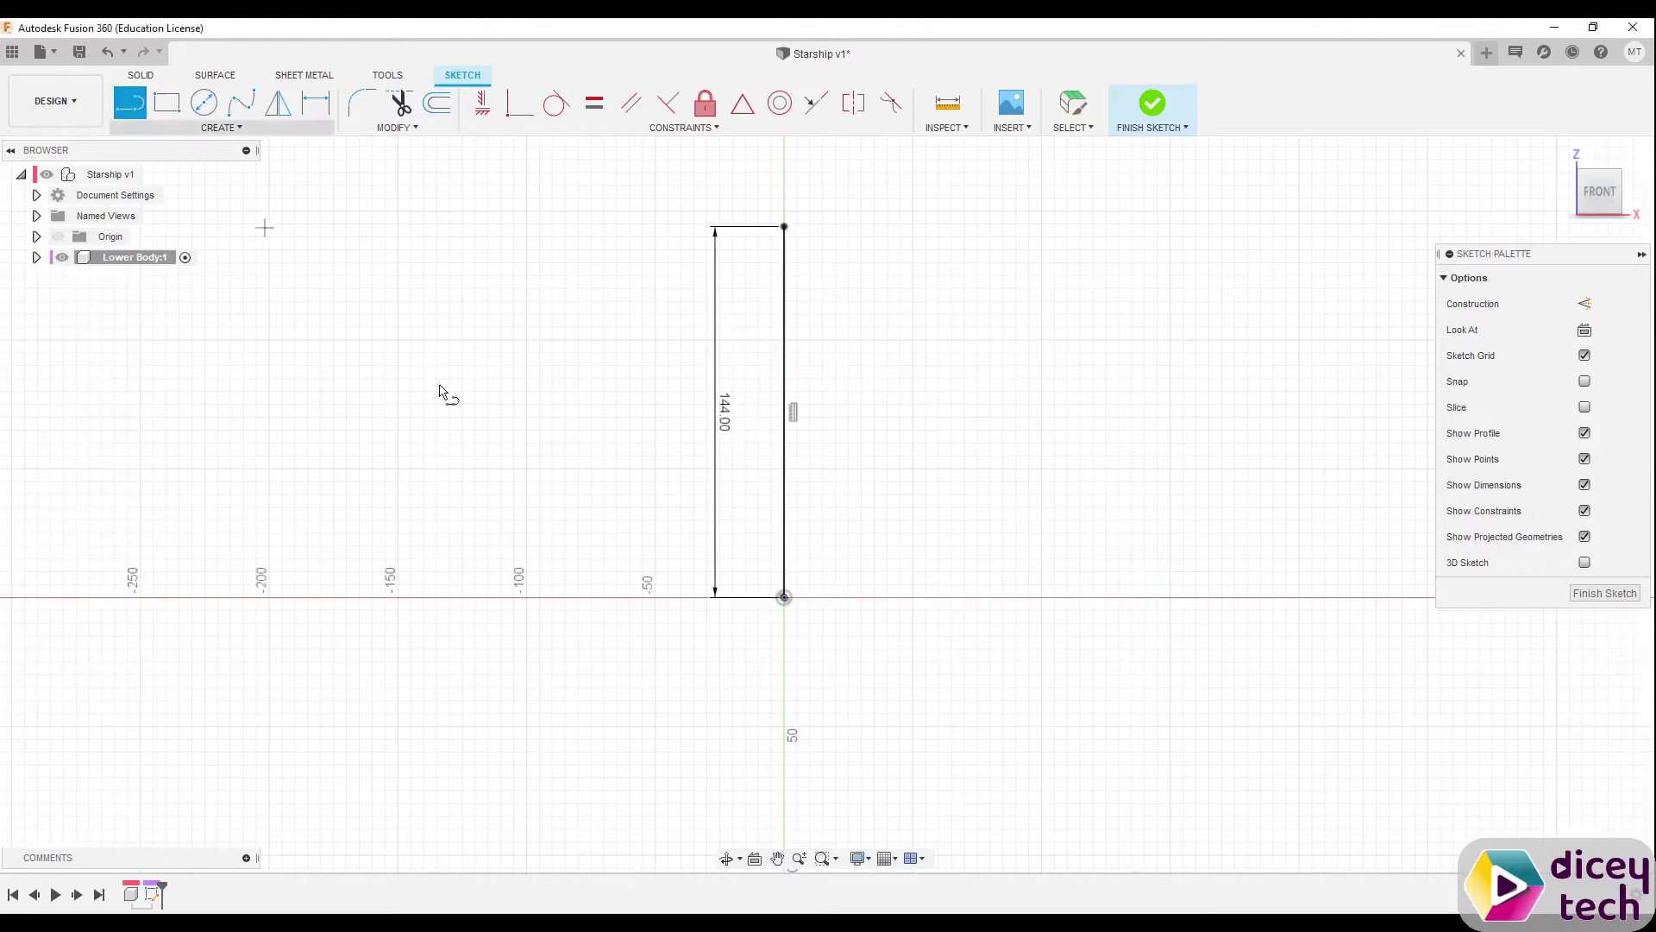
click(784, 597)
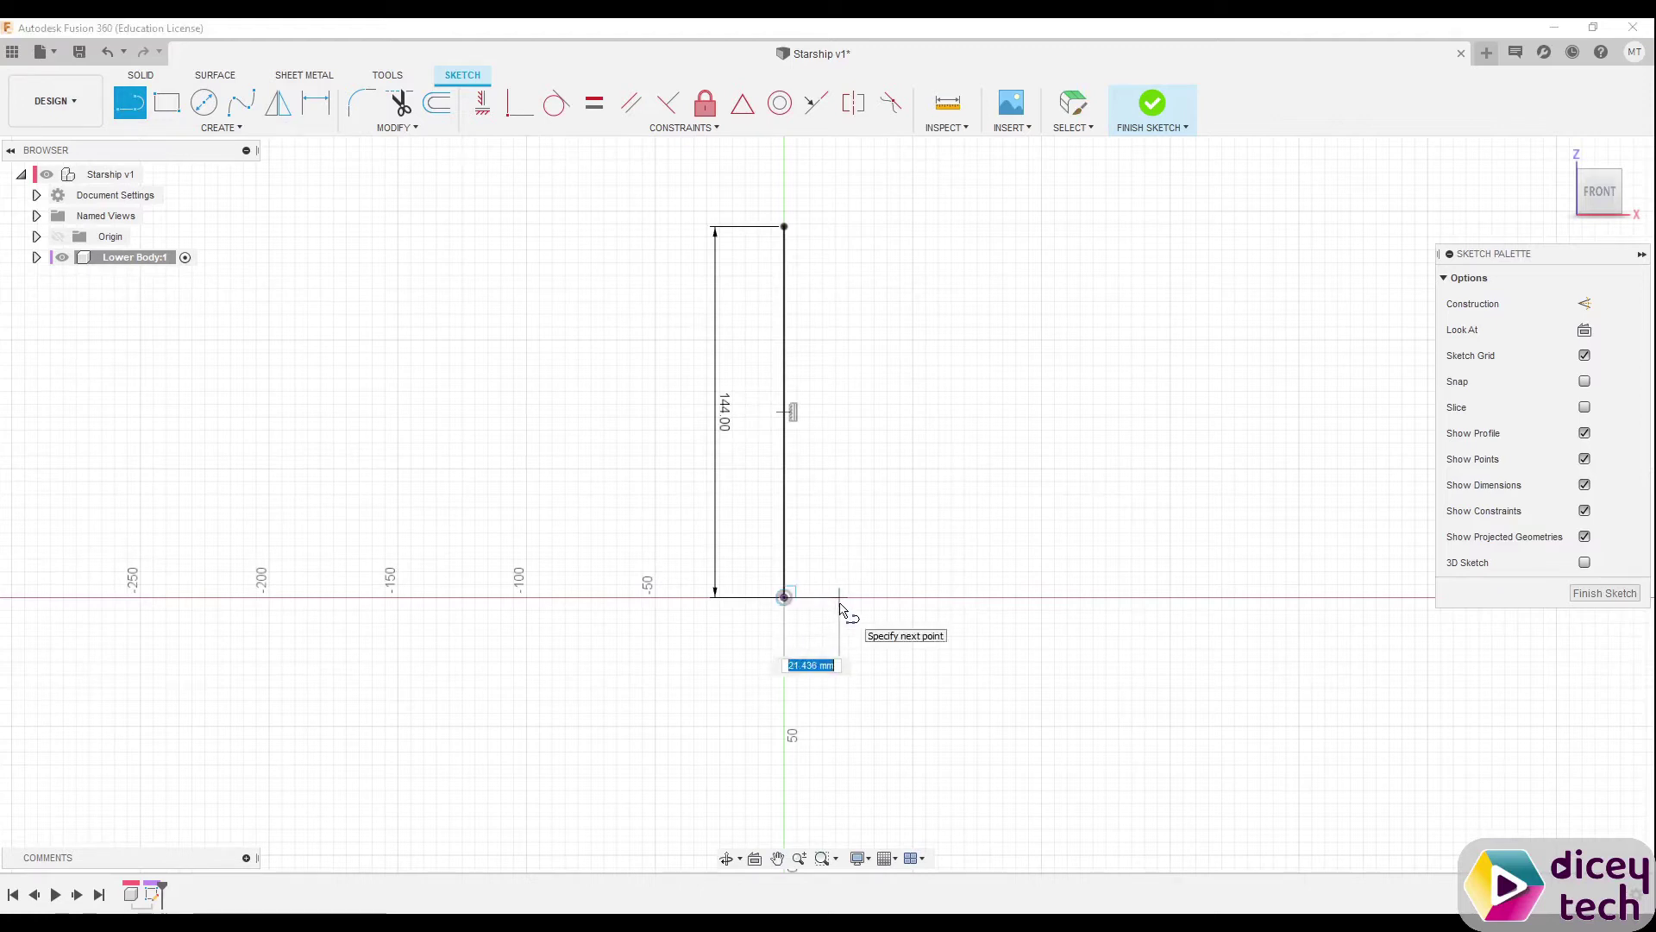
text(19.3)
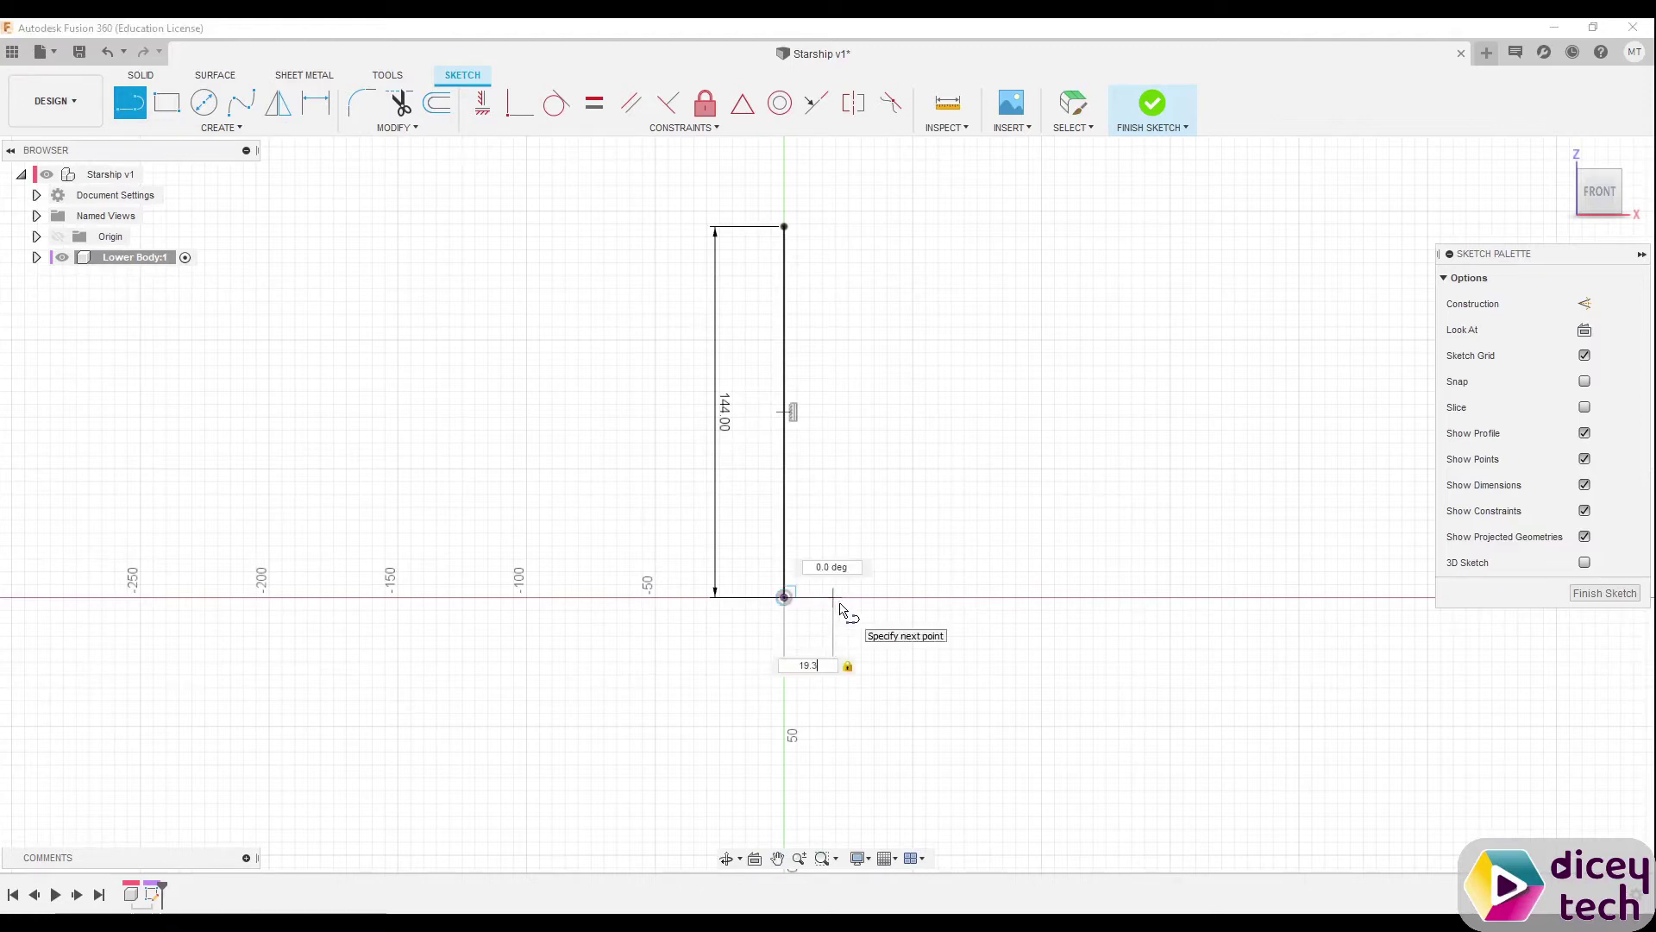
key(Return)
key(Escape)
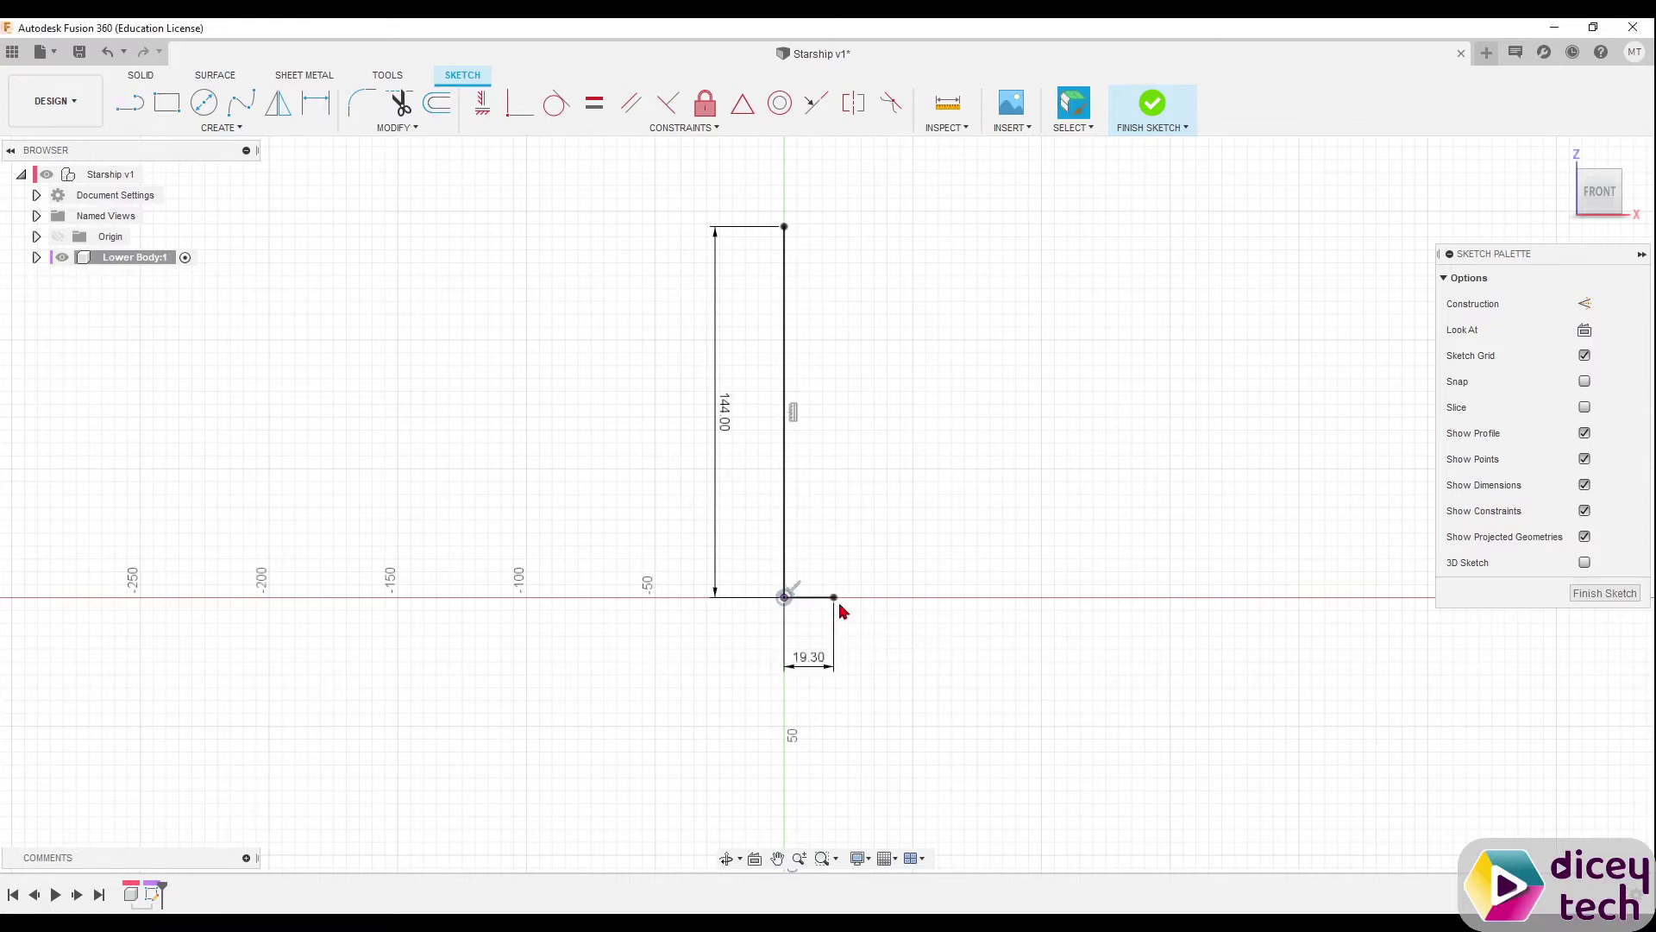
Draw a 17 mm horizontal line from the top of the 144 mm wall
click(130, 102)
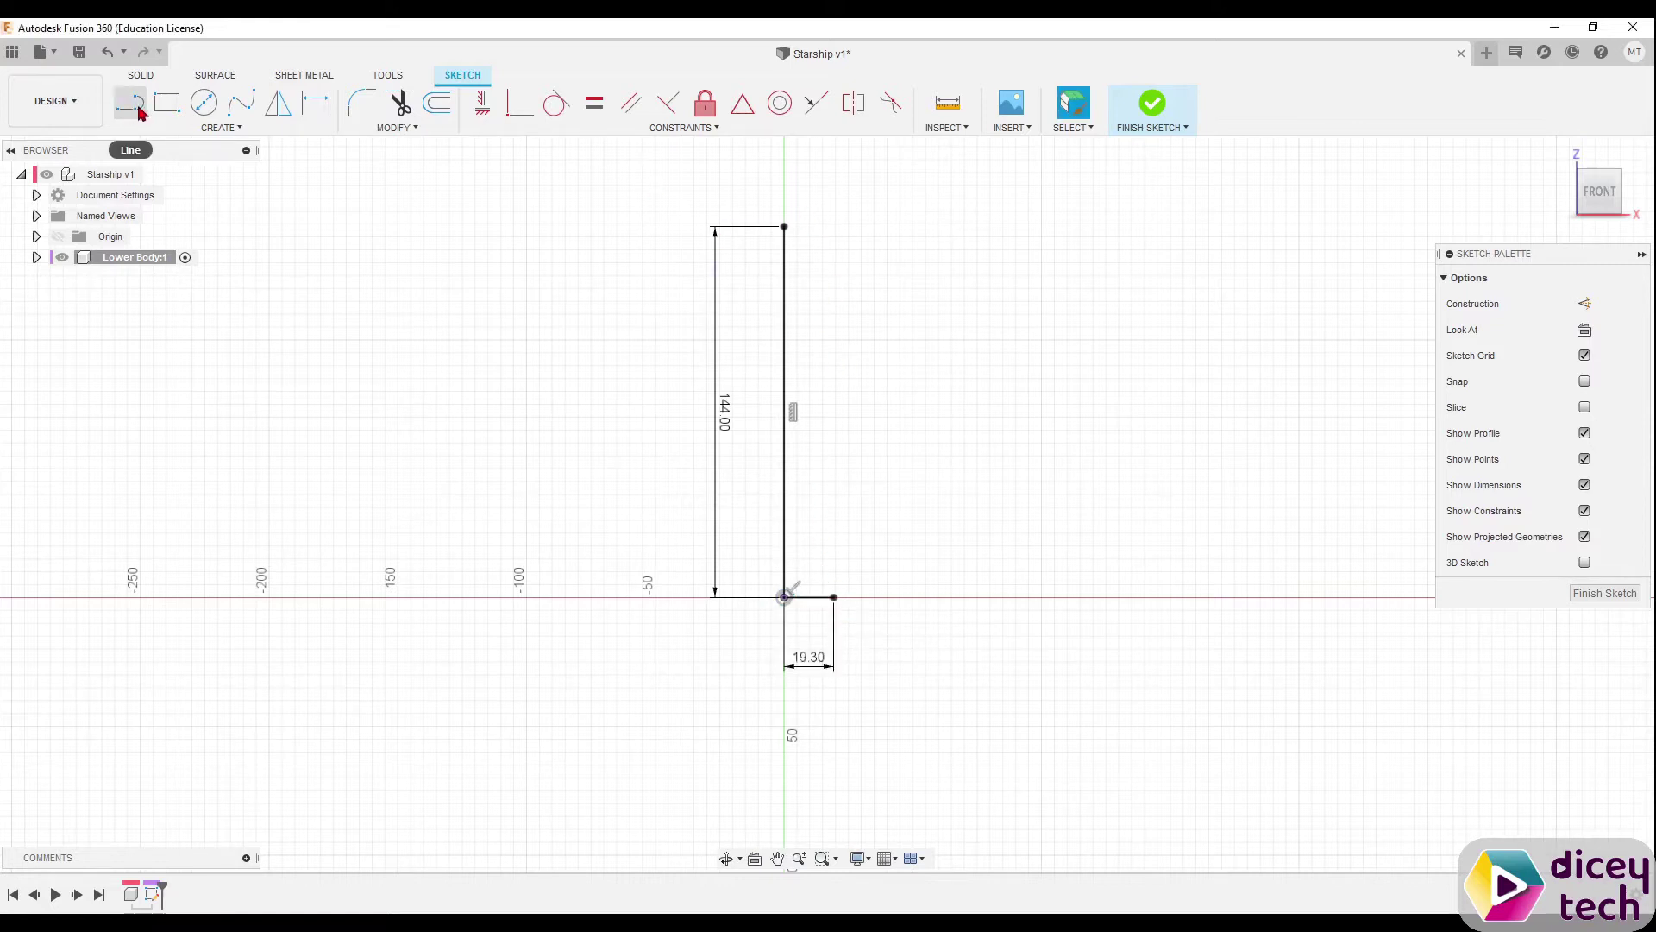
click(785, 228)
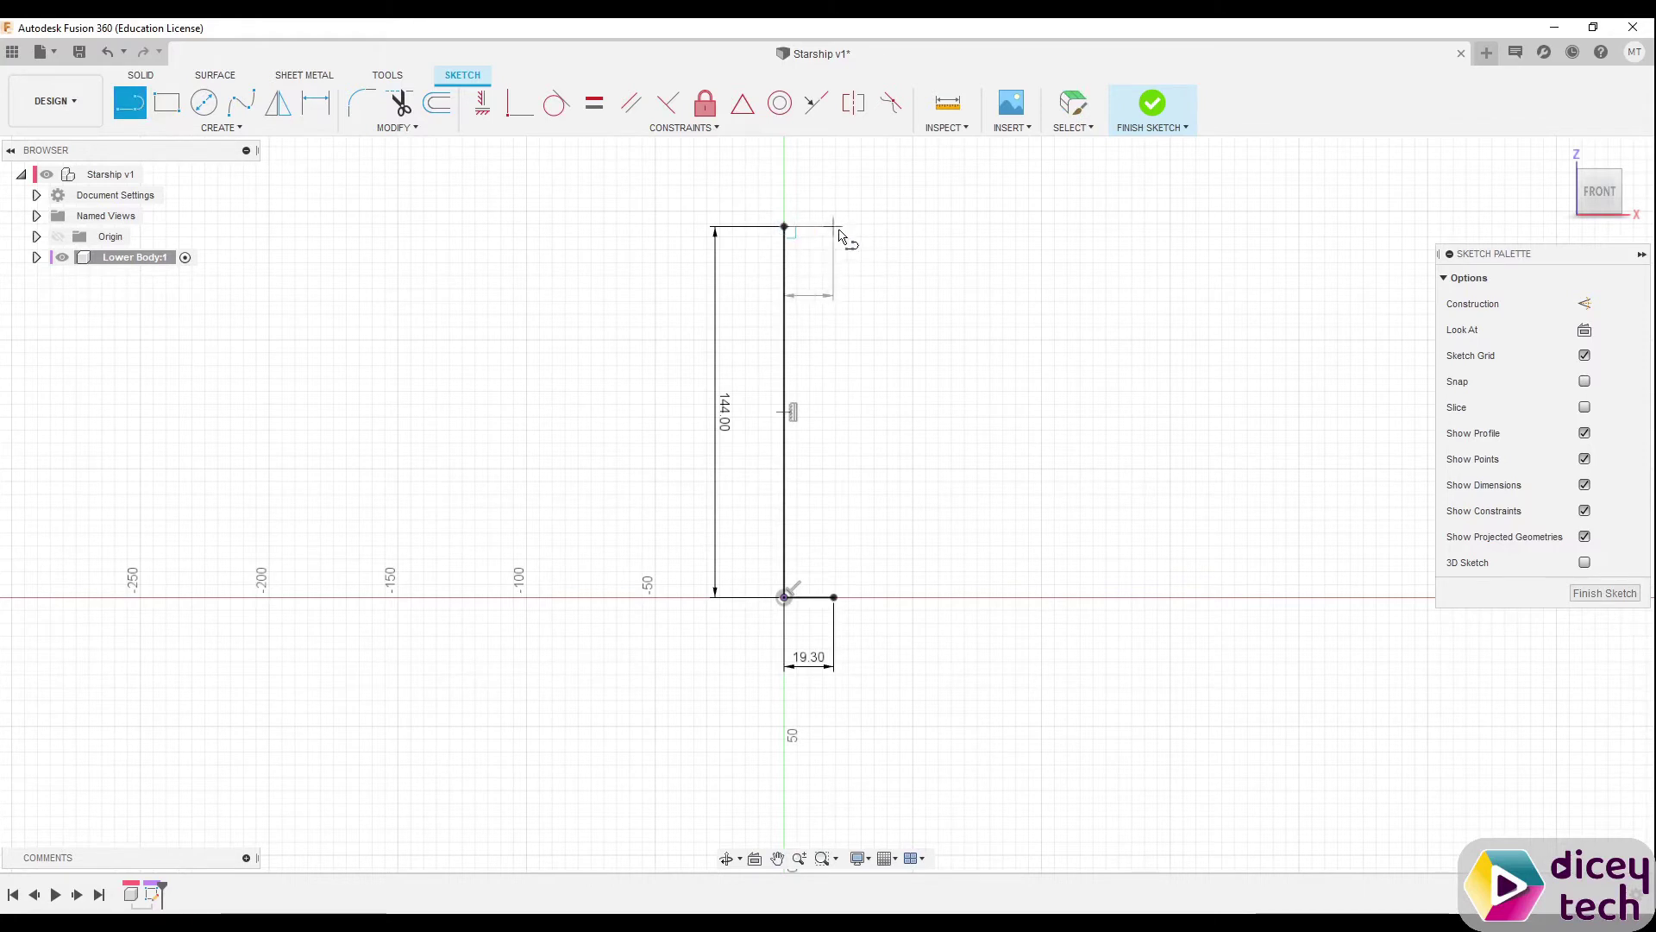
text(17)
key(Tab)
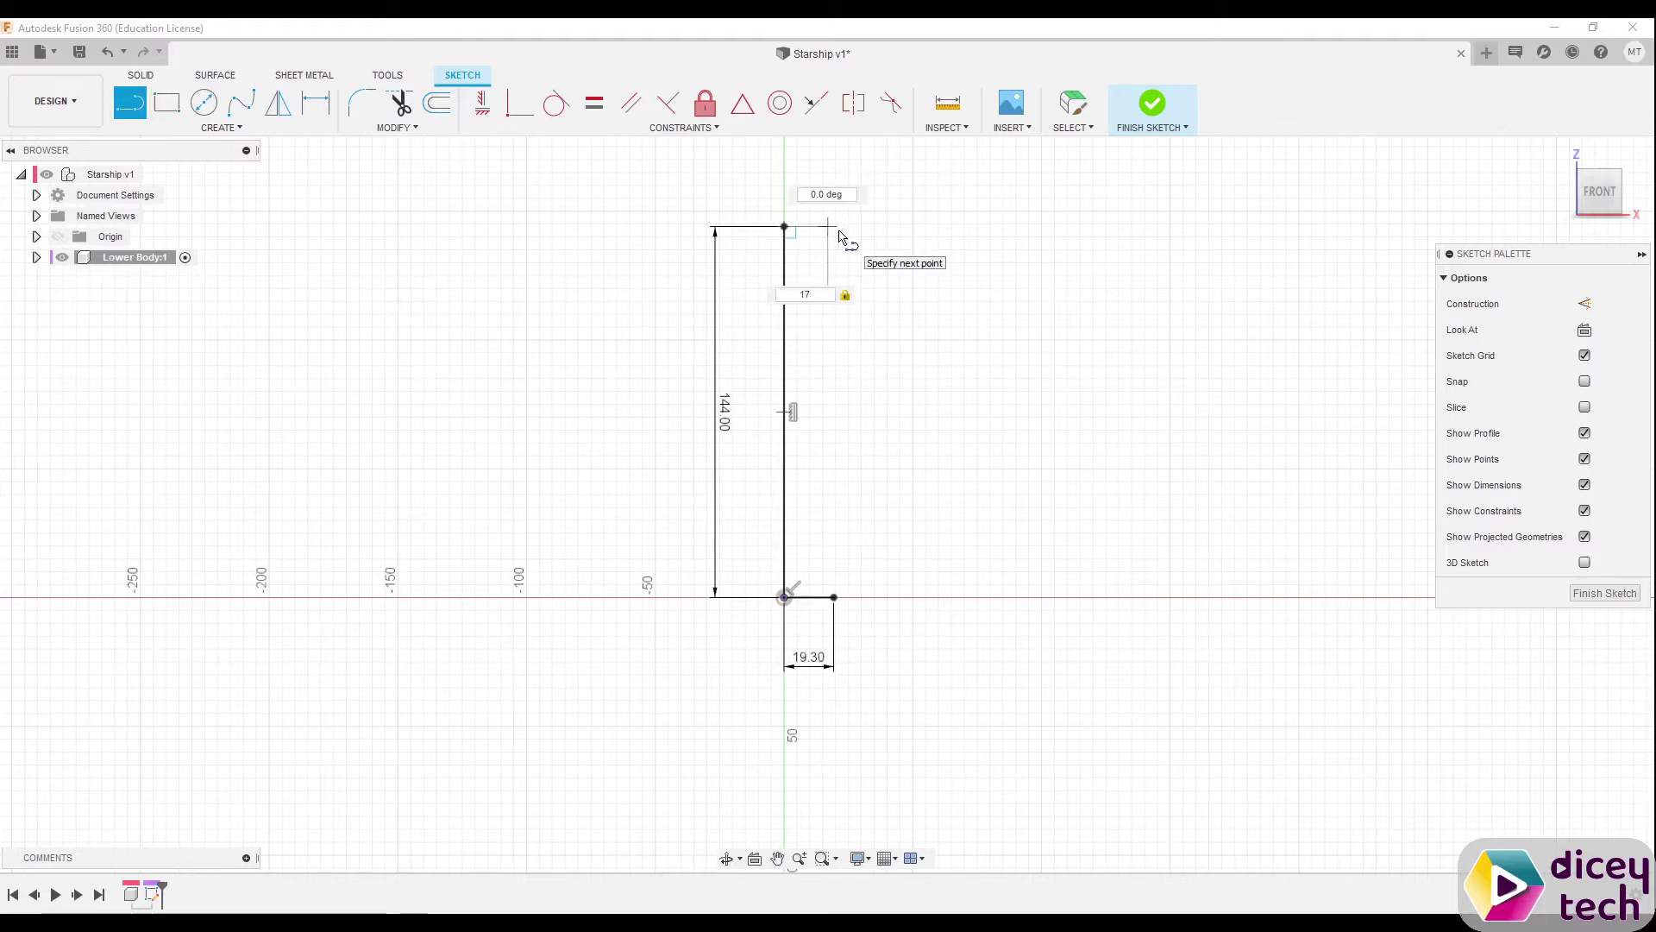
key(Return)
key(Escape)
drag(805, 285, 809, 175)
Add a 20 mm downward segment from its end and close the box back to the wall
click(129, 103)
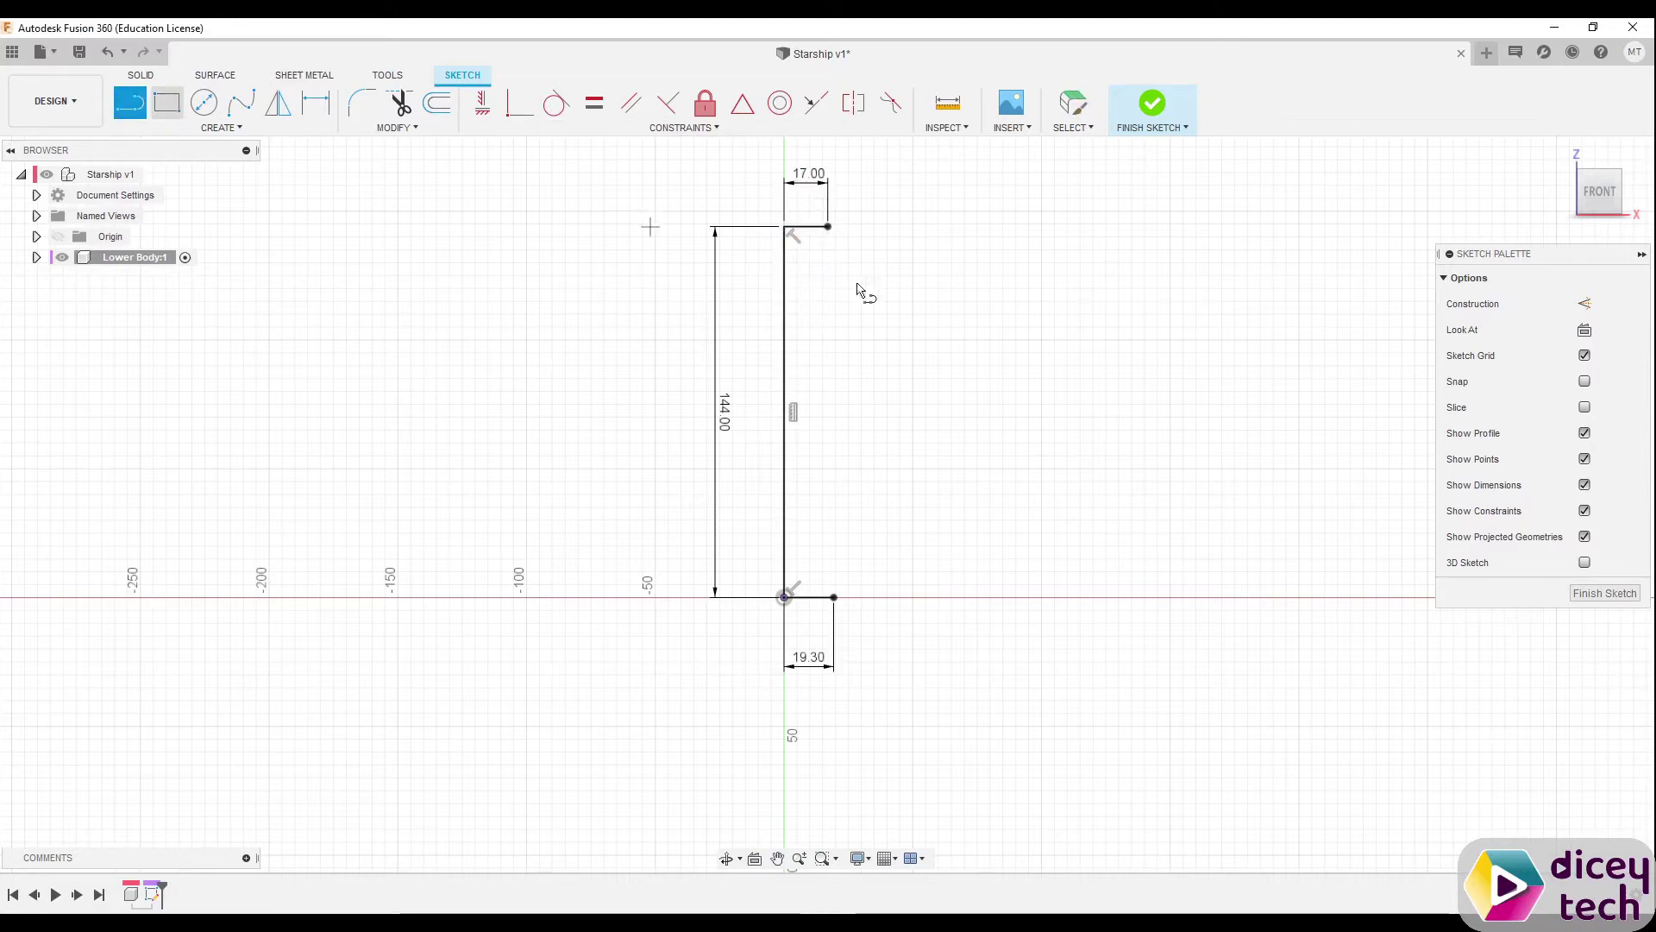
scroll(828, 226, up, 2)
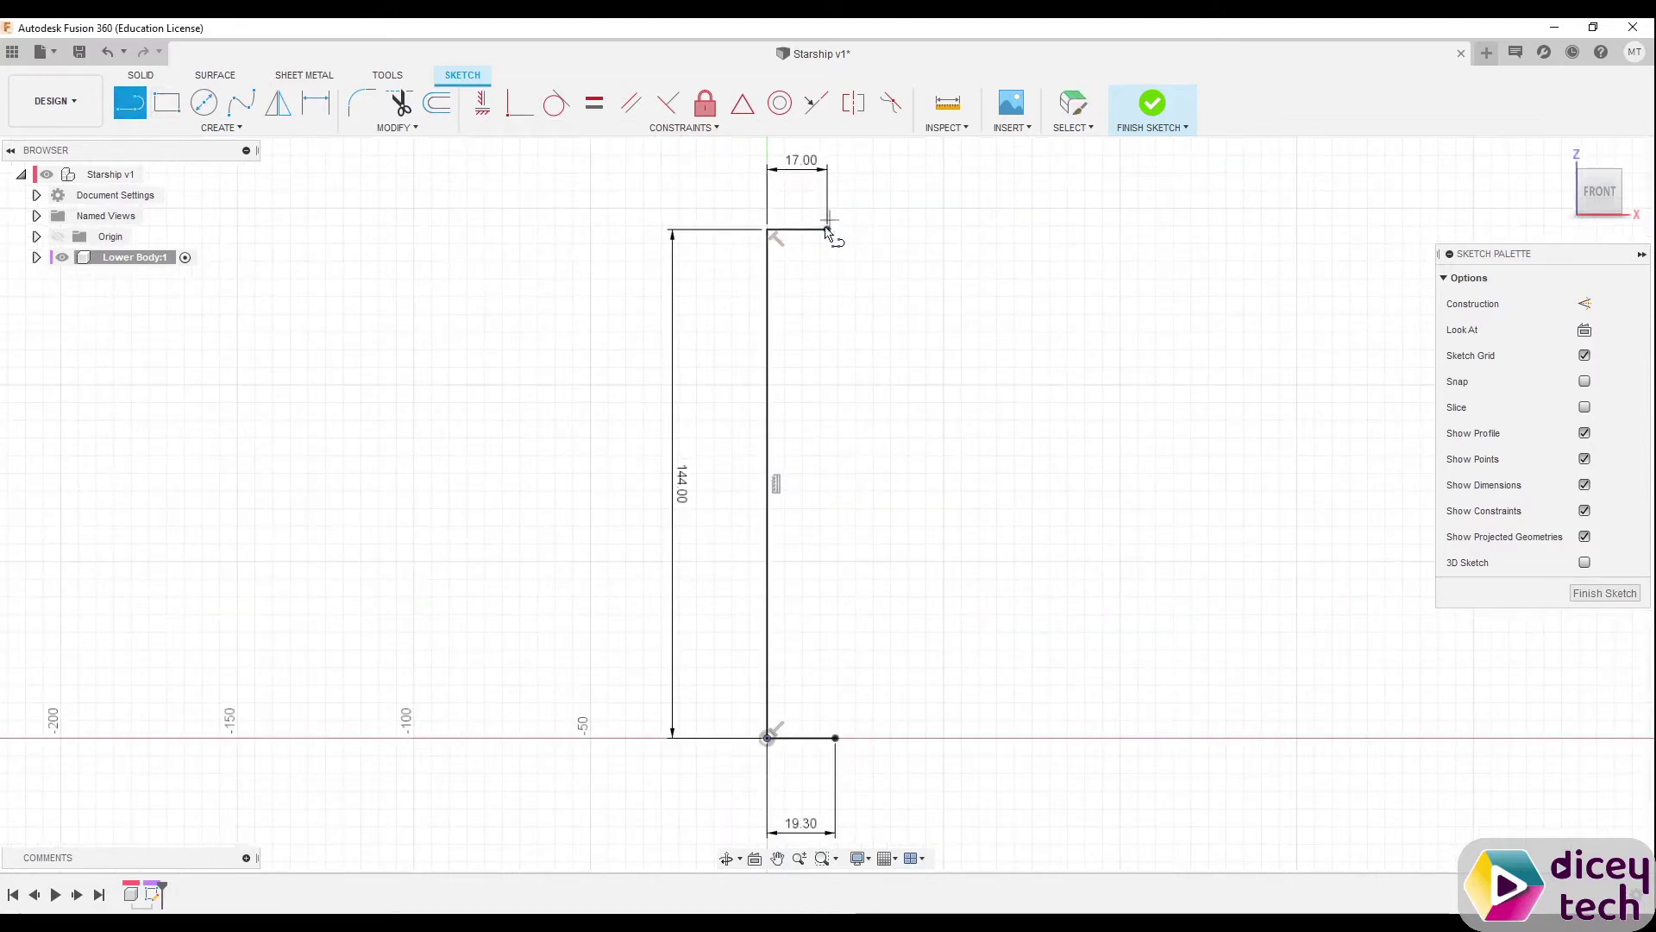
click(829, 226)
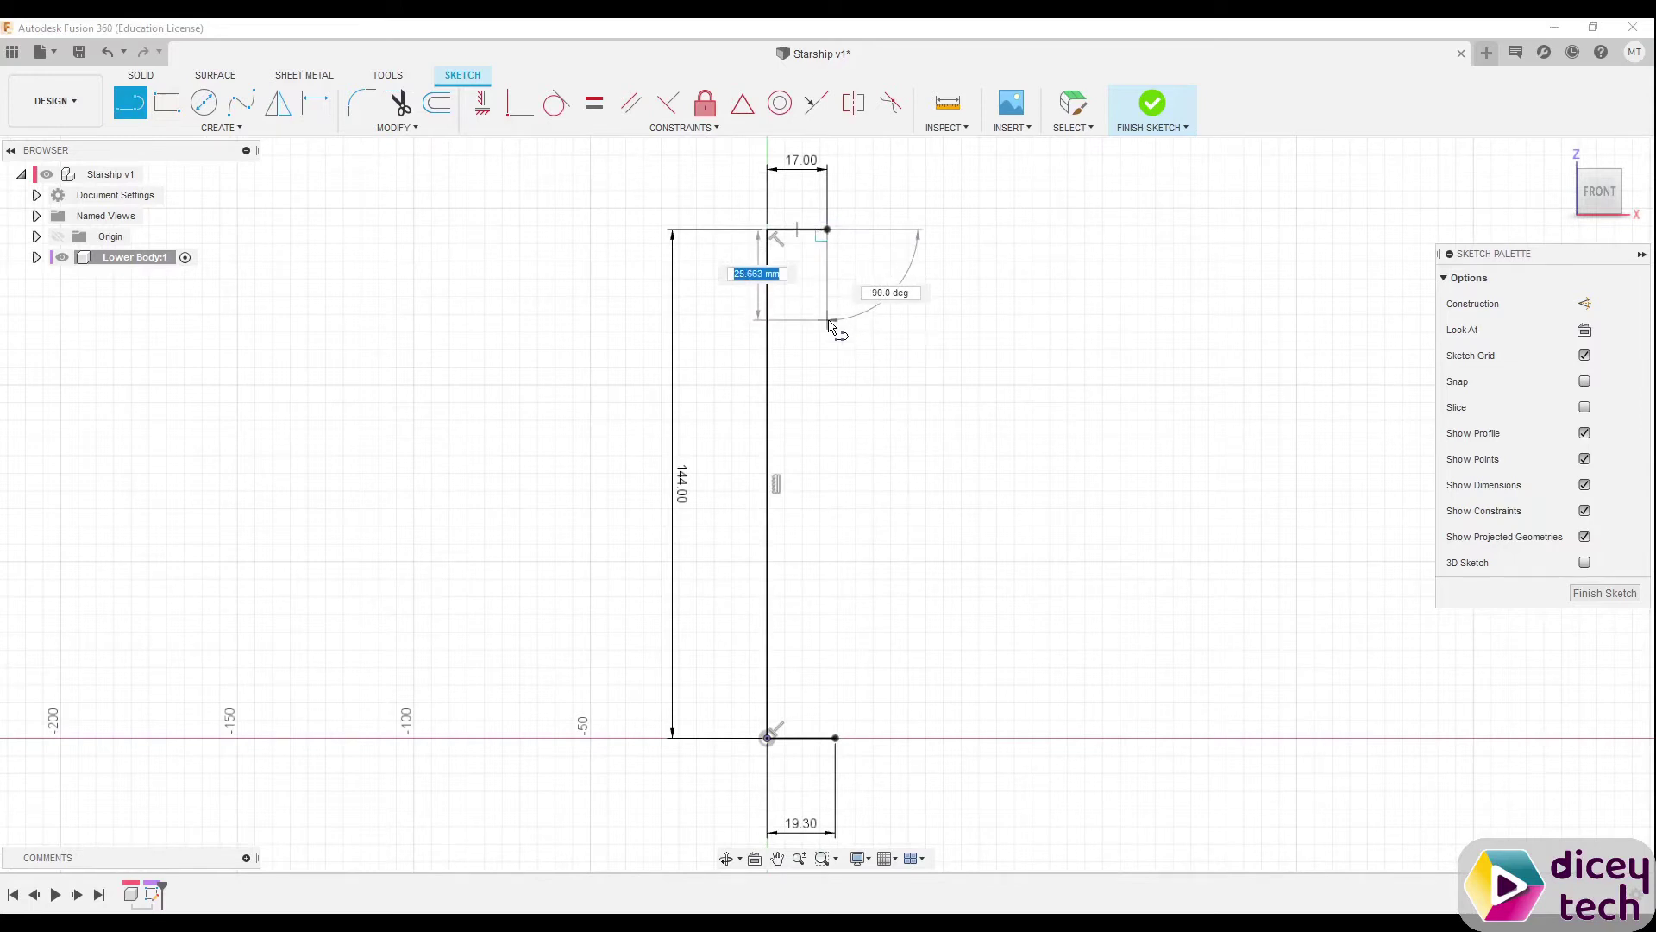
text(2)
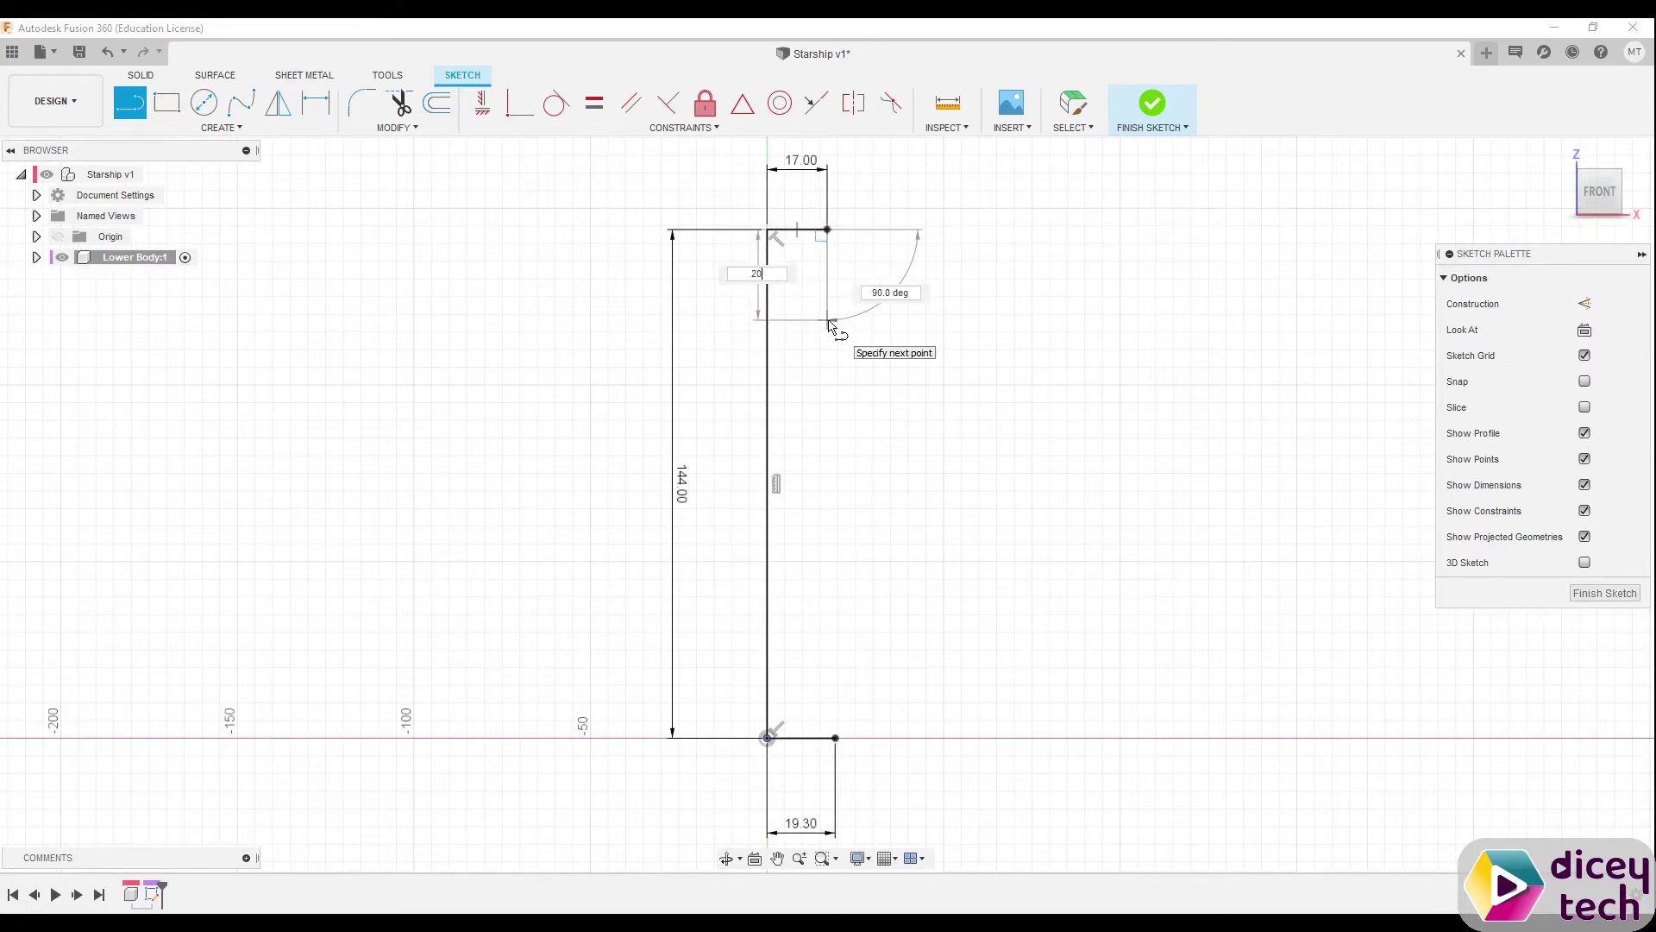
text(0)
key(Tab)
key(Return)
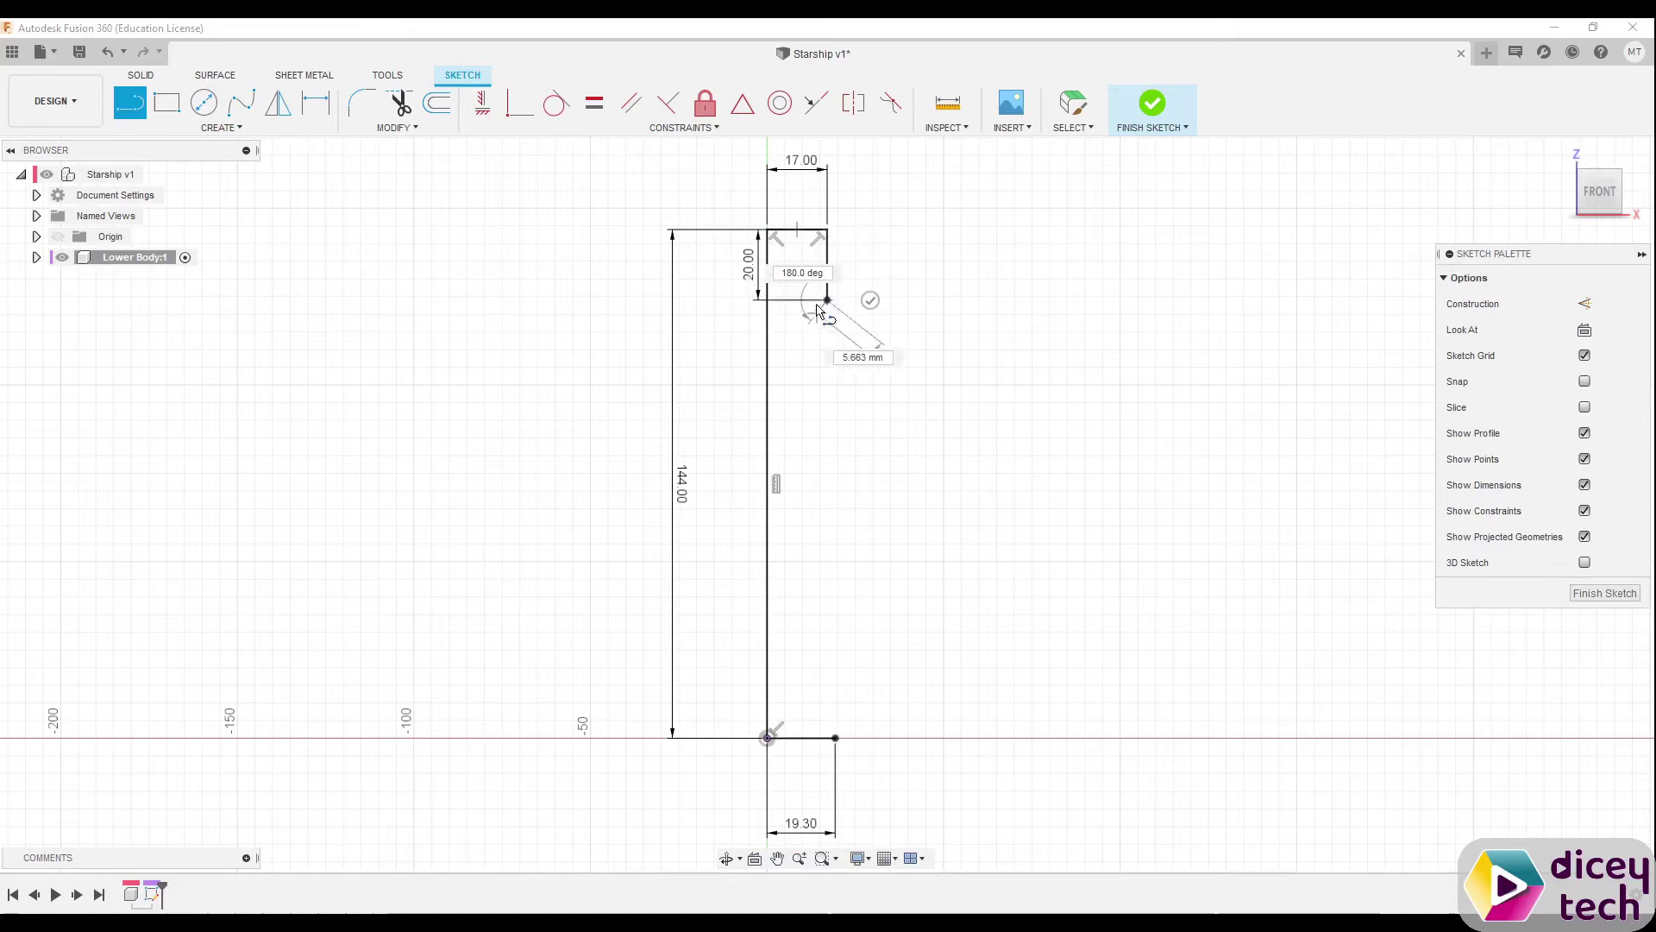
click(767, 300)
key(Escape)
drag(759, 278, 912, 274)
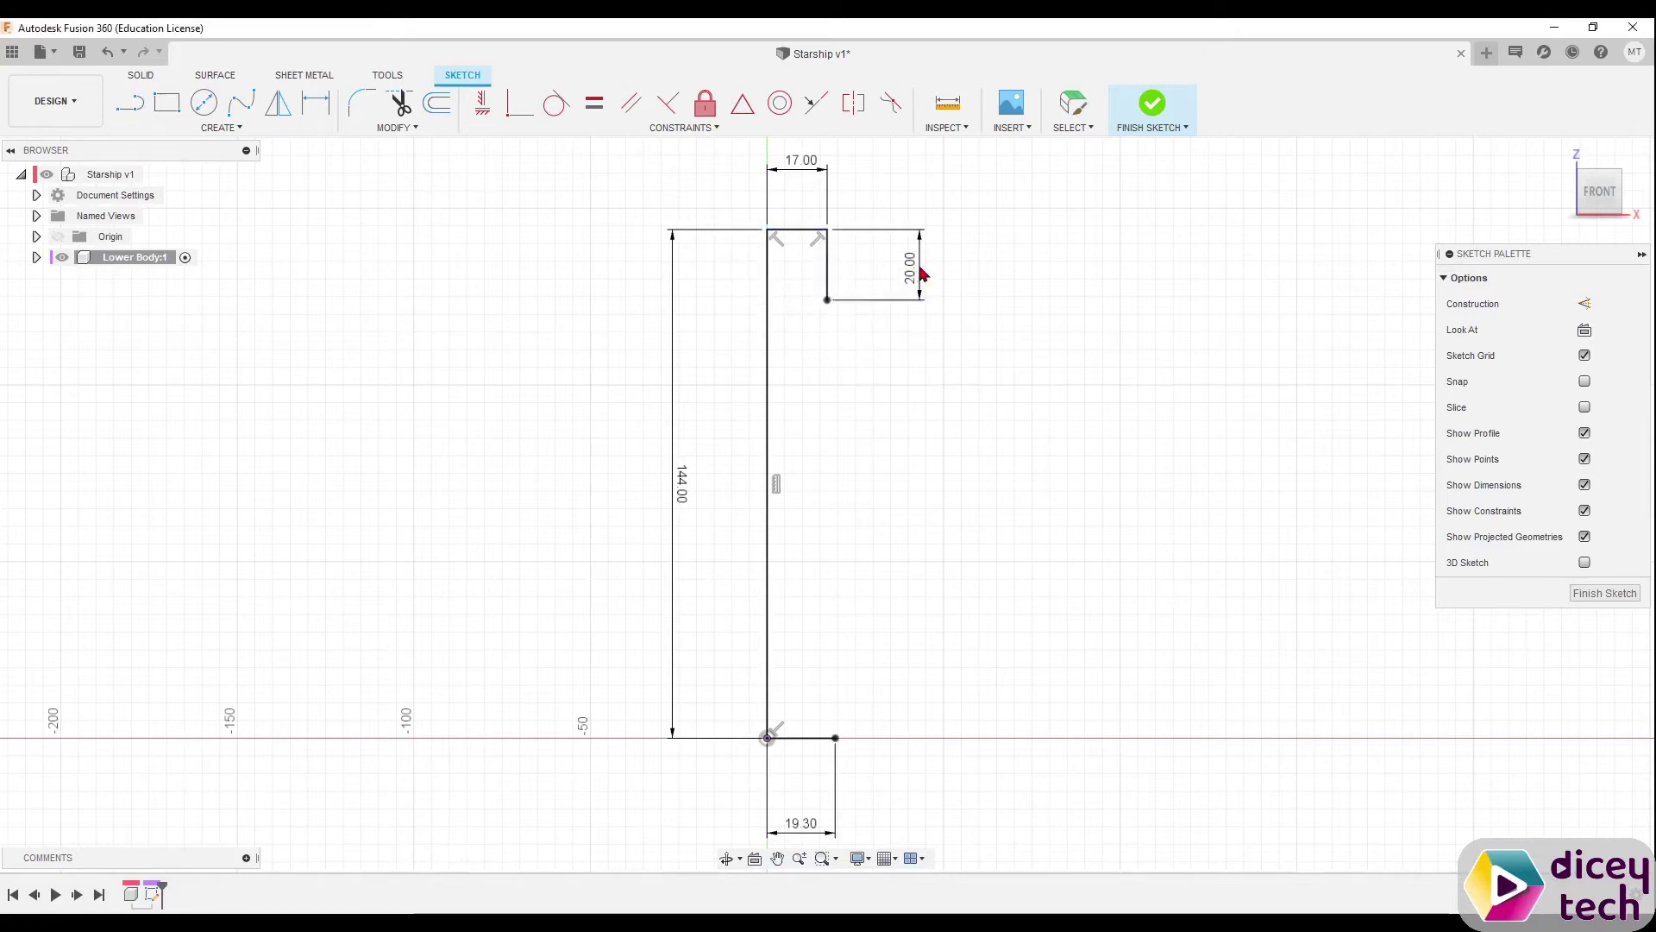
Draw a line from the top edge down to the bottom point, closing the profile
click(132, 104)
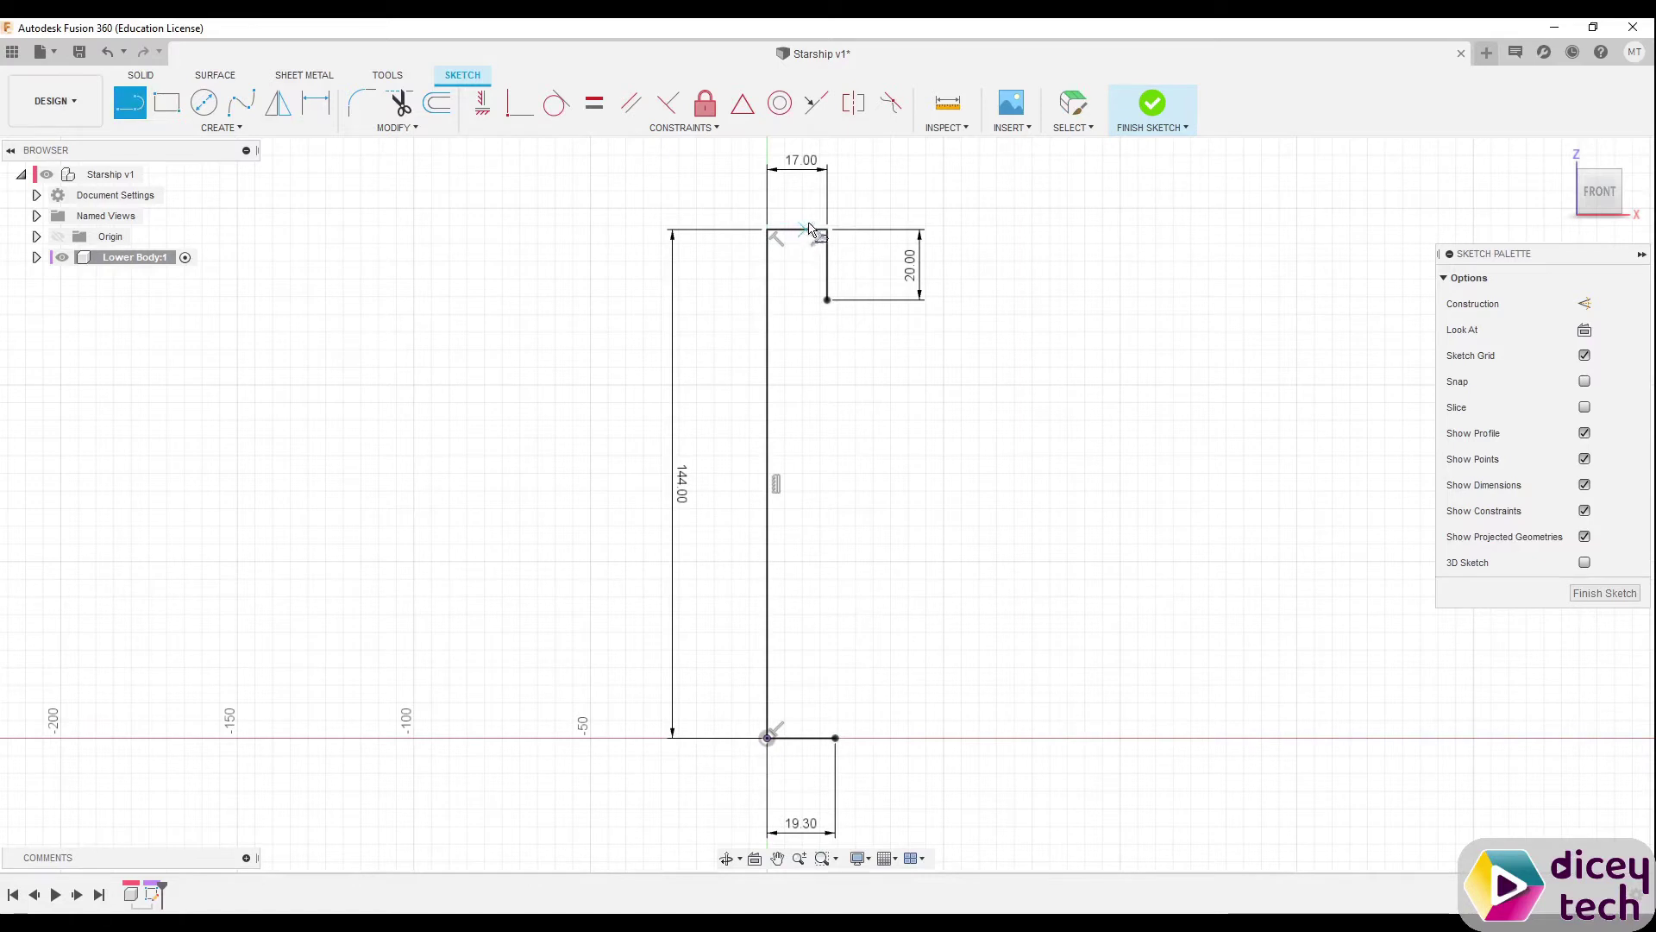
scroll(794, 235, up, 2)
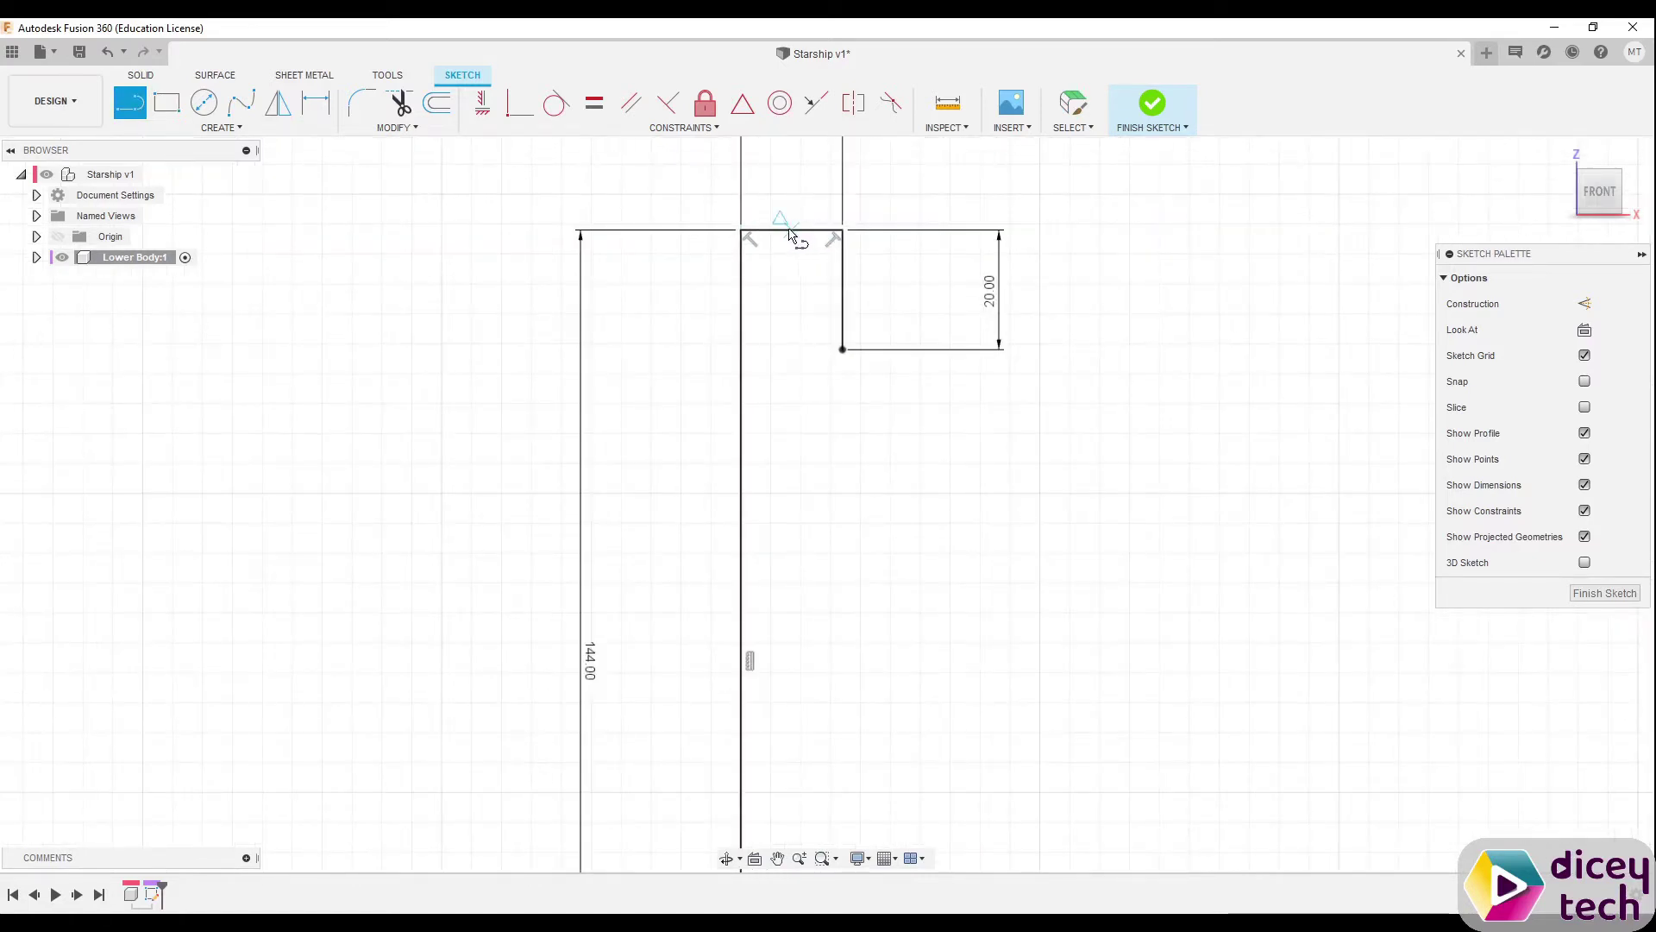
click(811, 232)
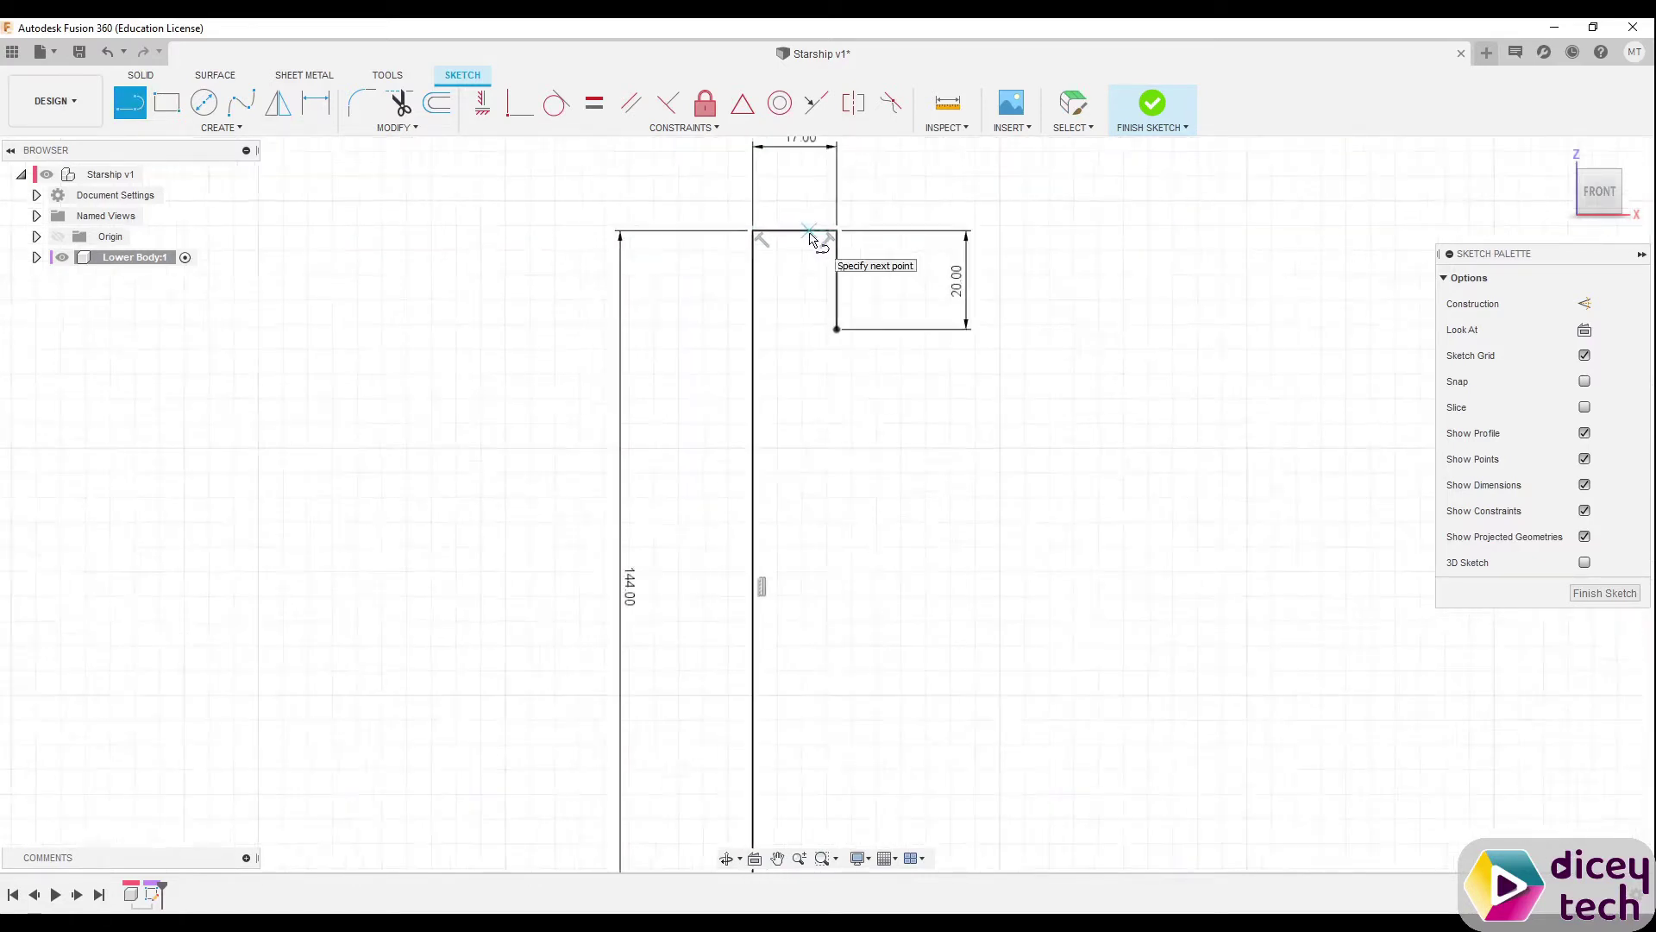
scroll(813, 237, down, 3)
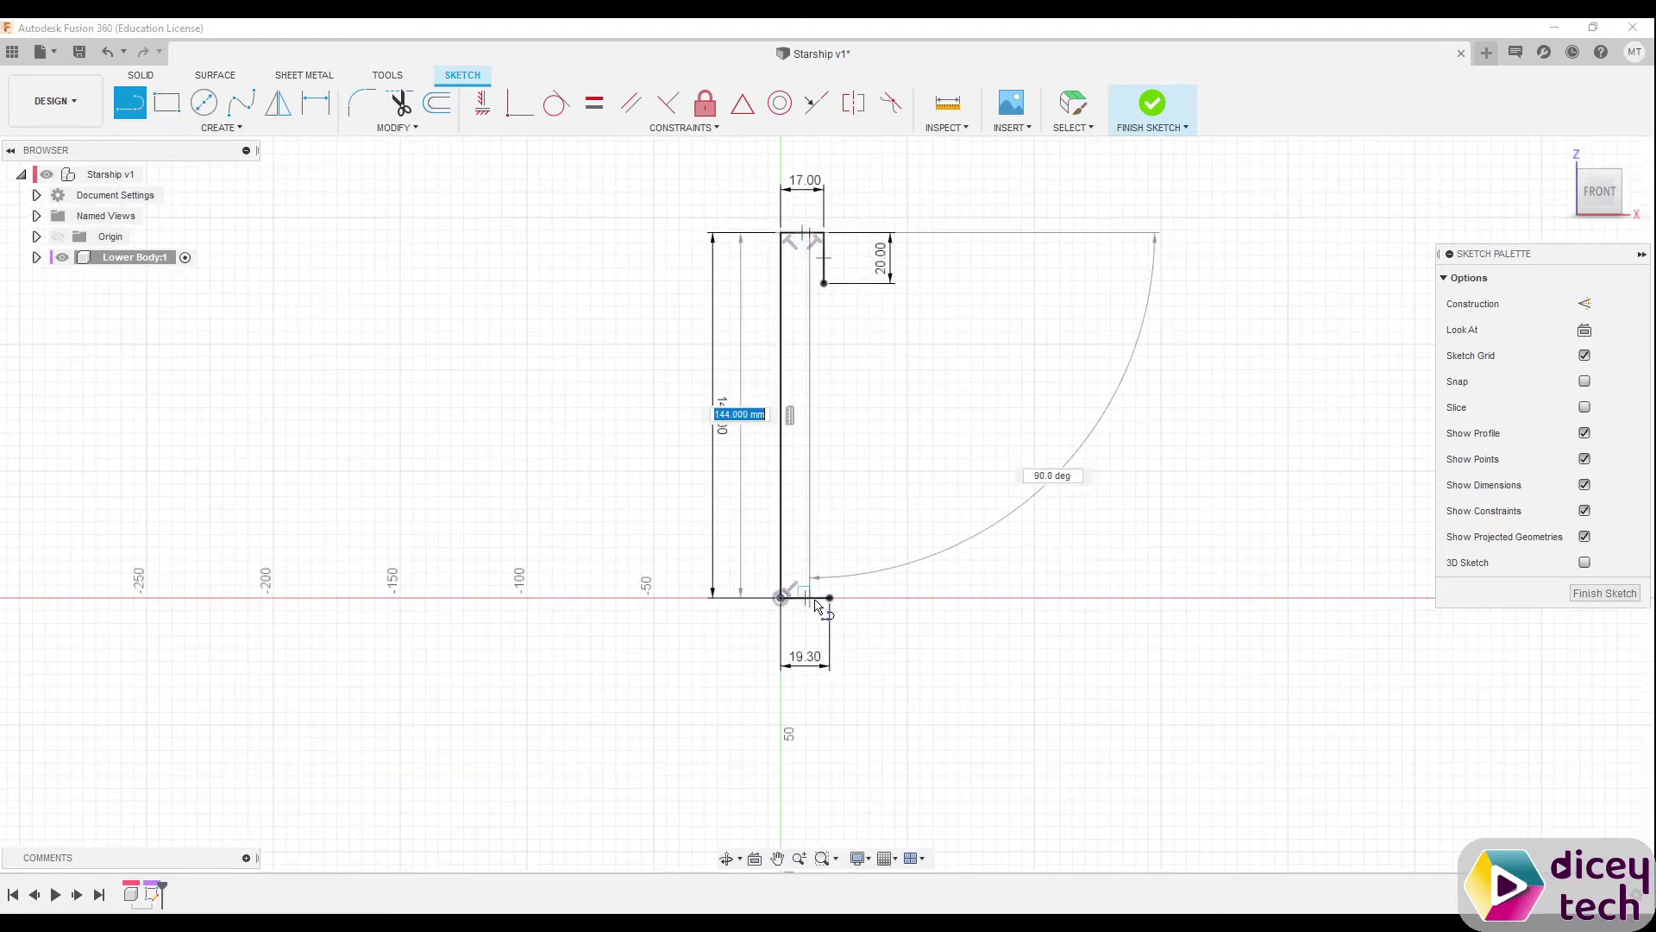
click(816, 604)
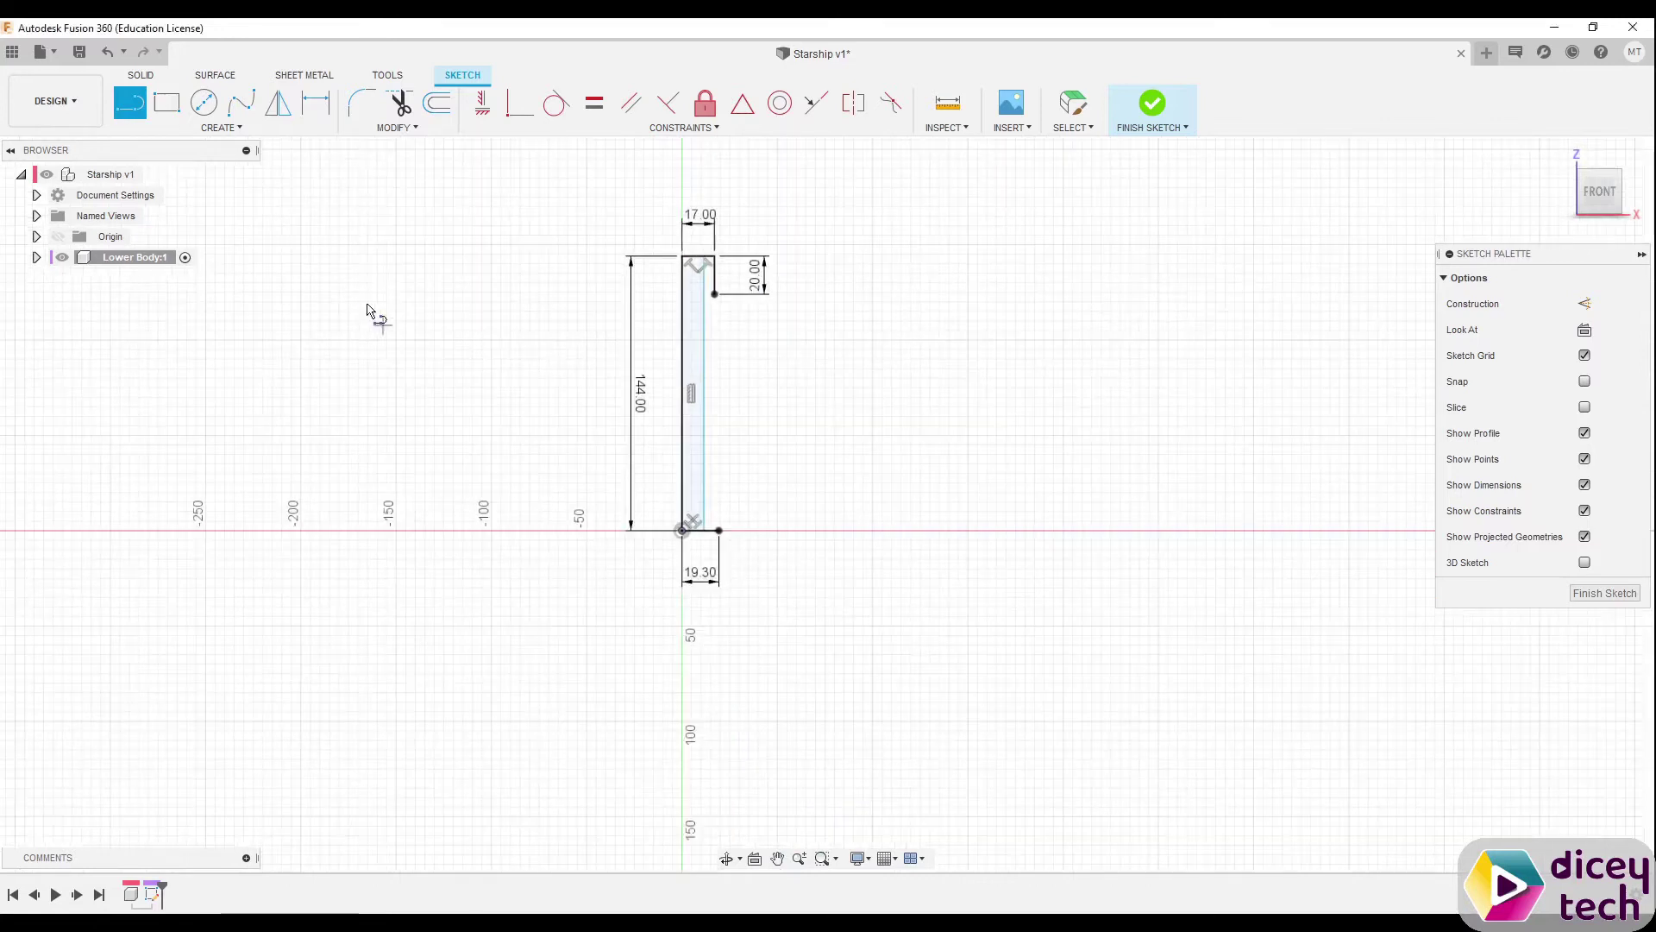
Dimension the gap between the two long walls at 15 mm, then pan to the profile's base
click(315, 104)
scroll(888, 410, up, 5)
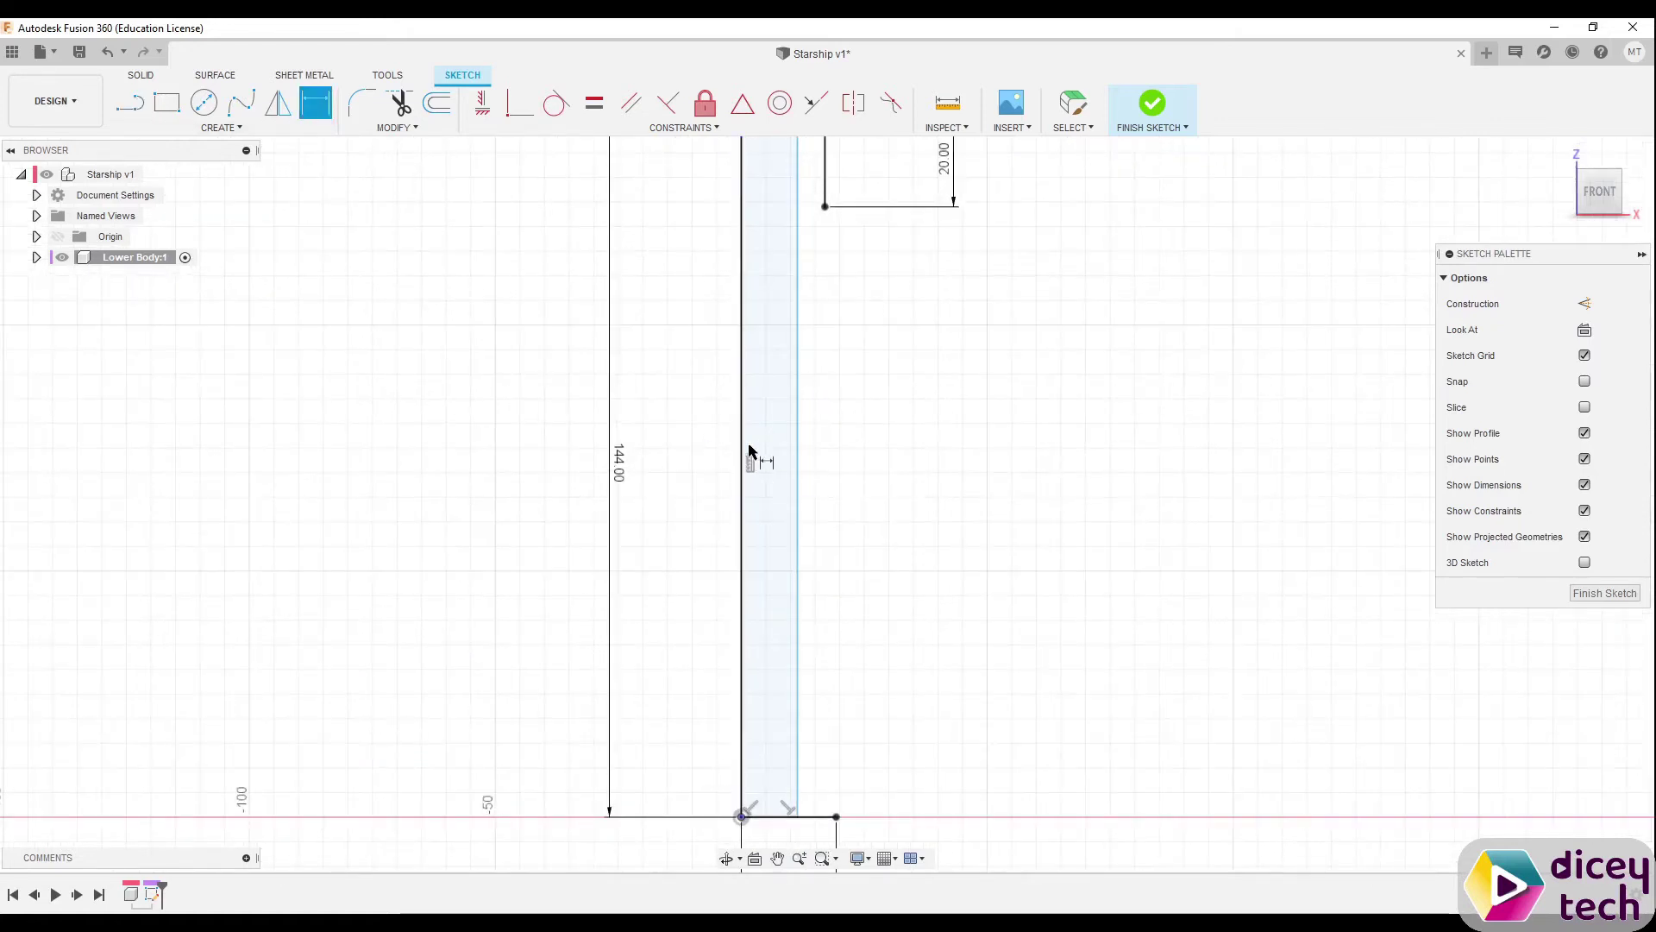
click(745, 452)
click(799, 473)
scroll(804, 479, down, 3)
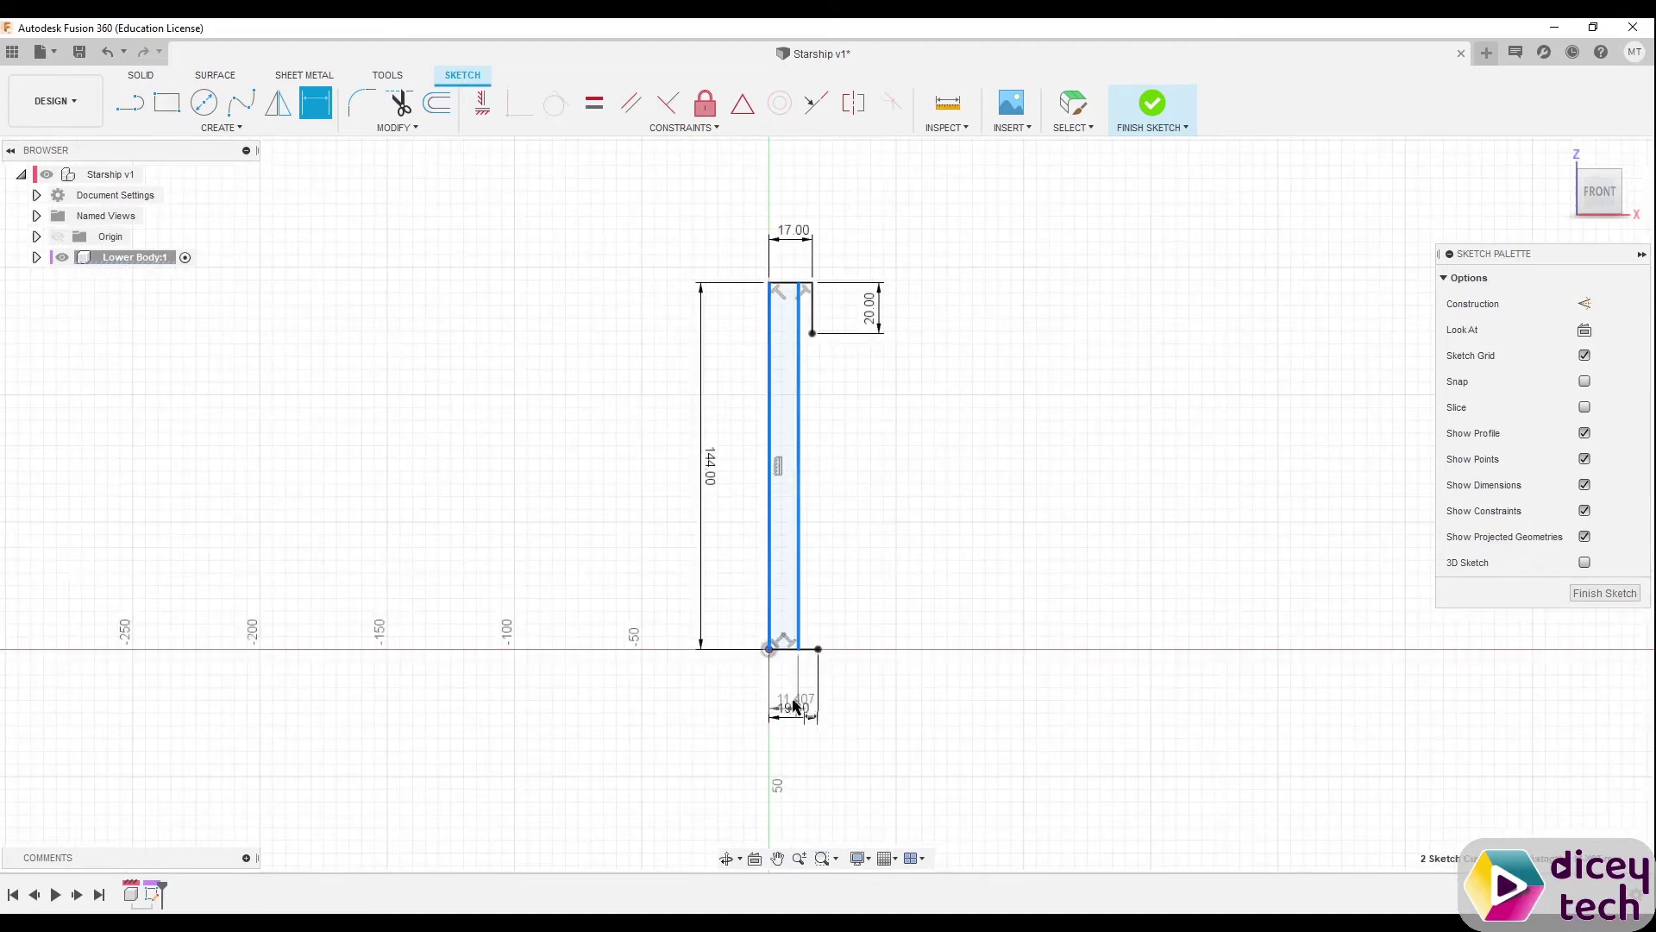
click(788, 688)
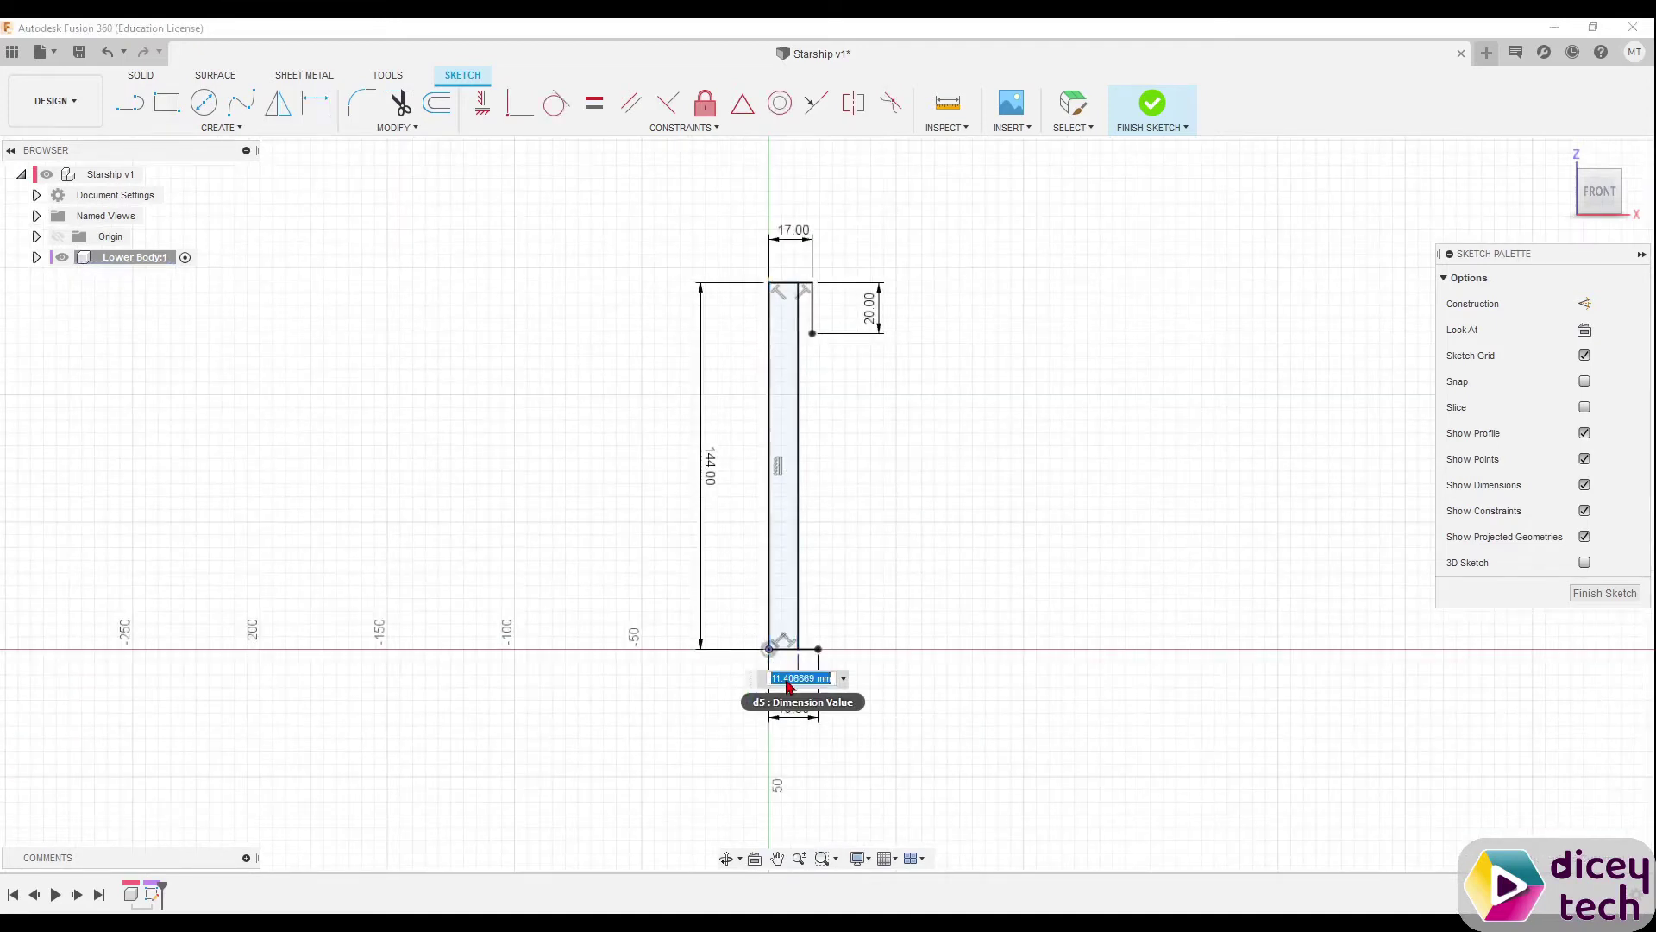
text(15)
key(Return)
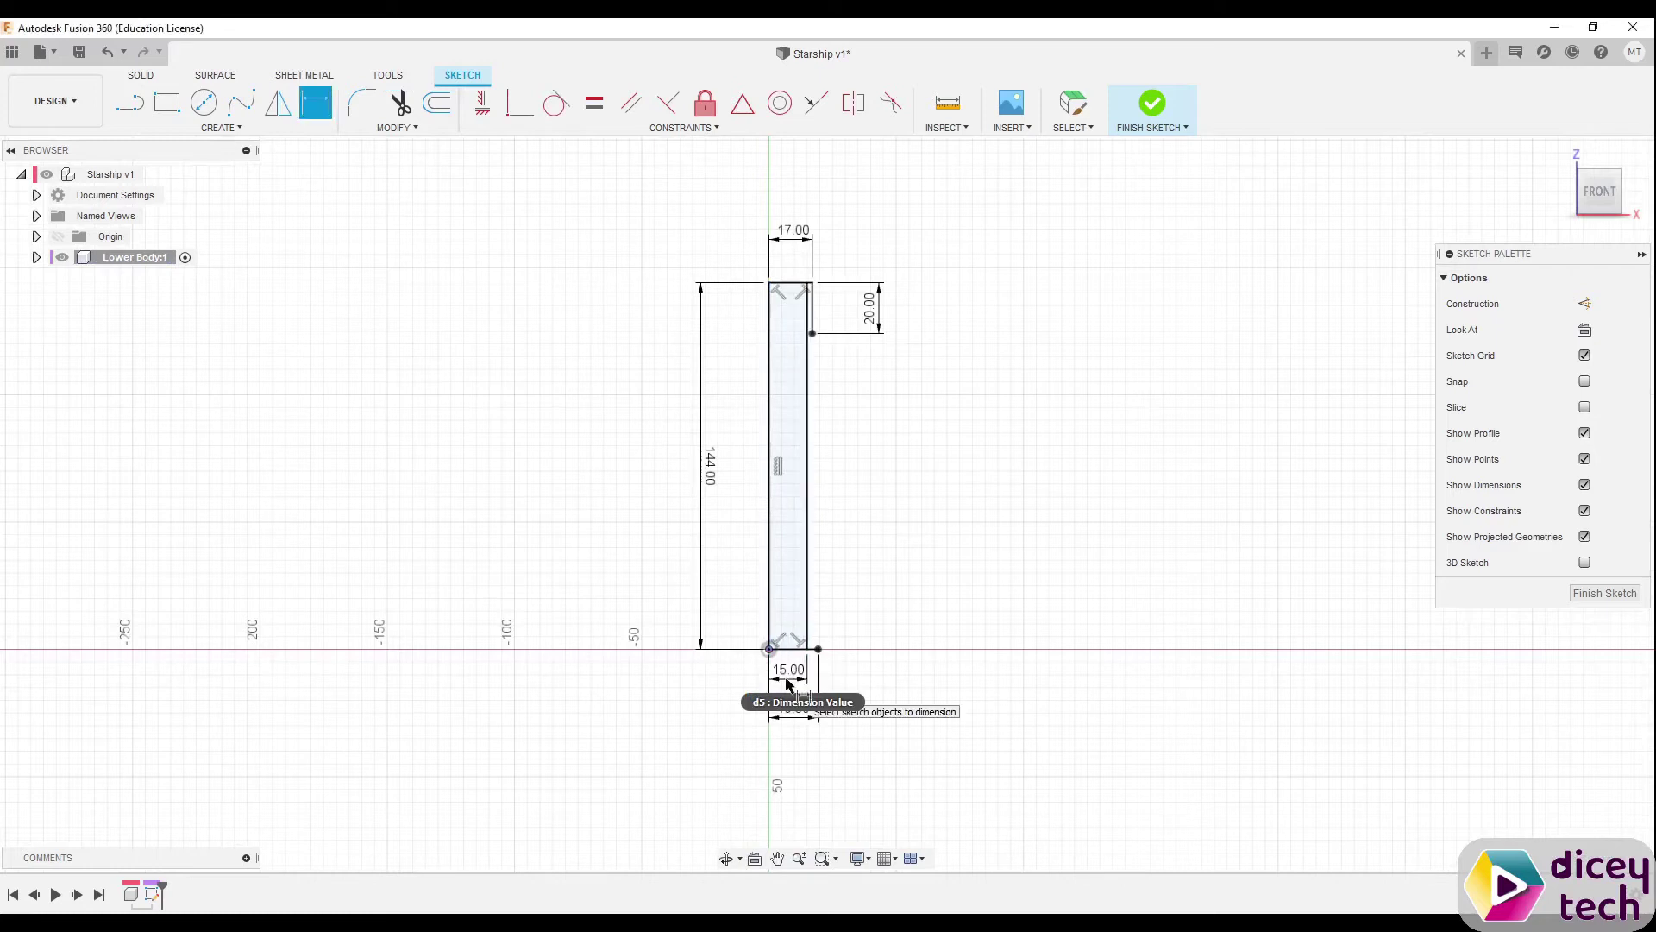
scroll(867, 345, down, 2)
scroll(841, 343, up, 3)
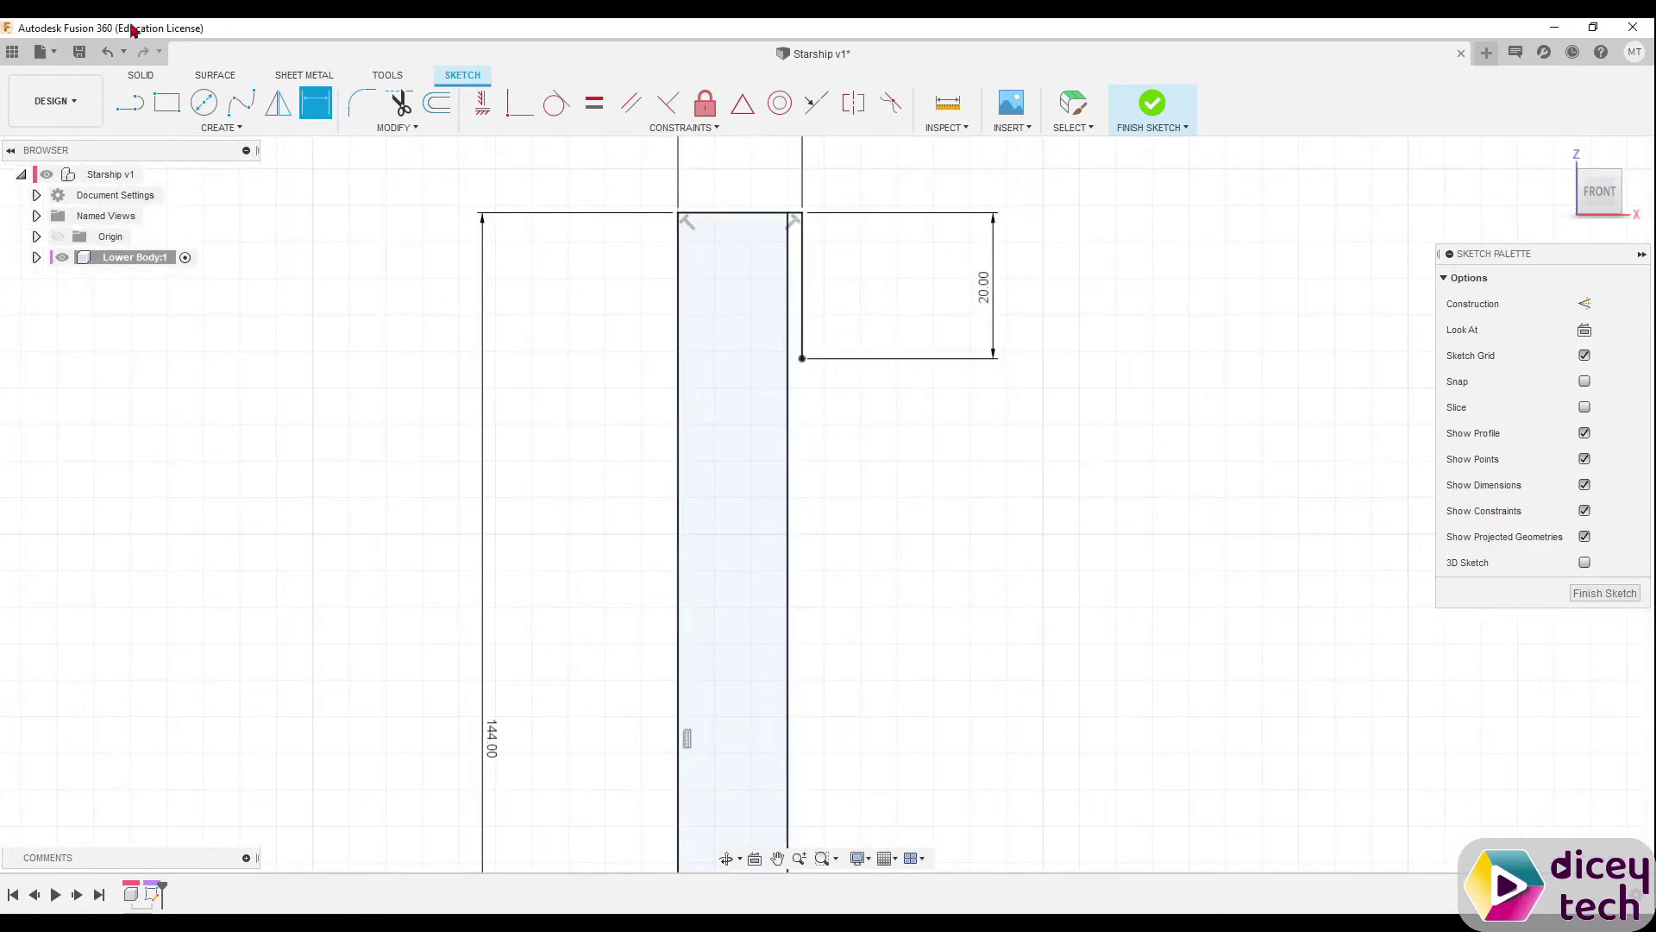
click(143, 104)
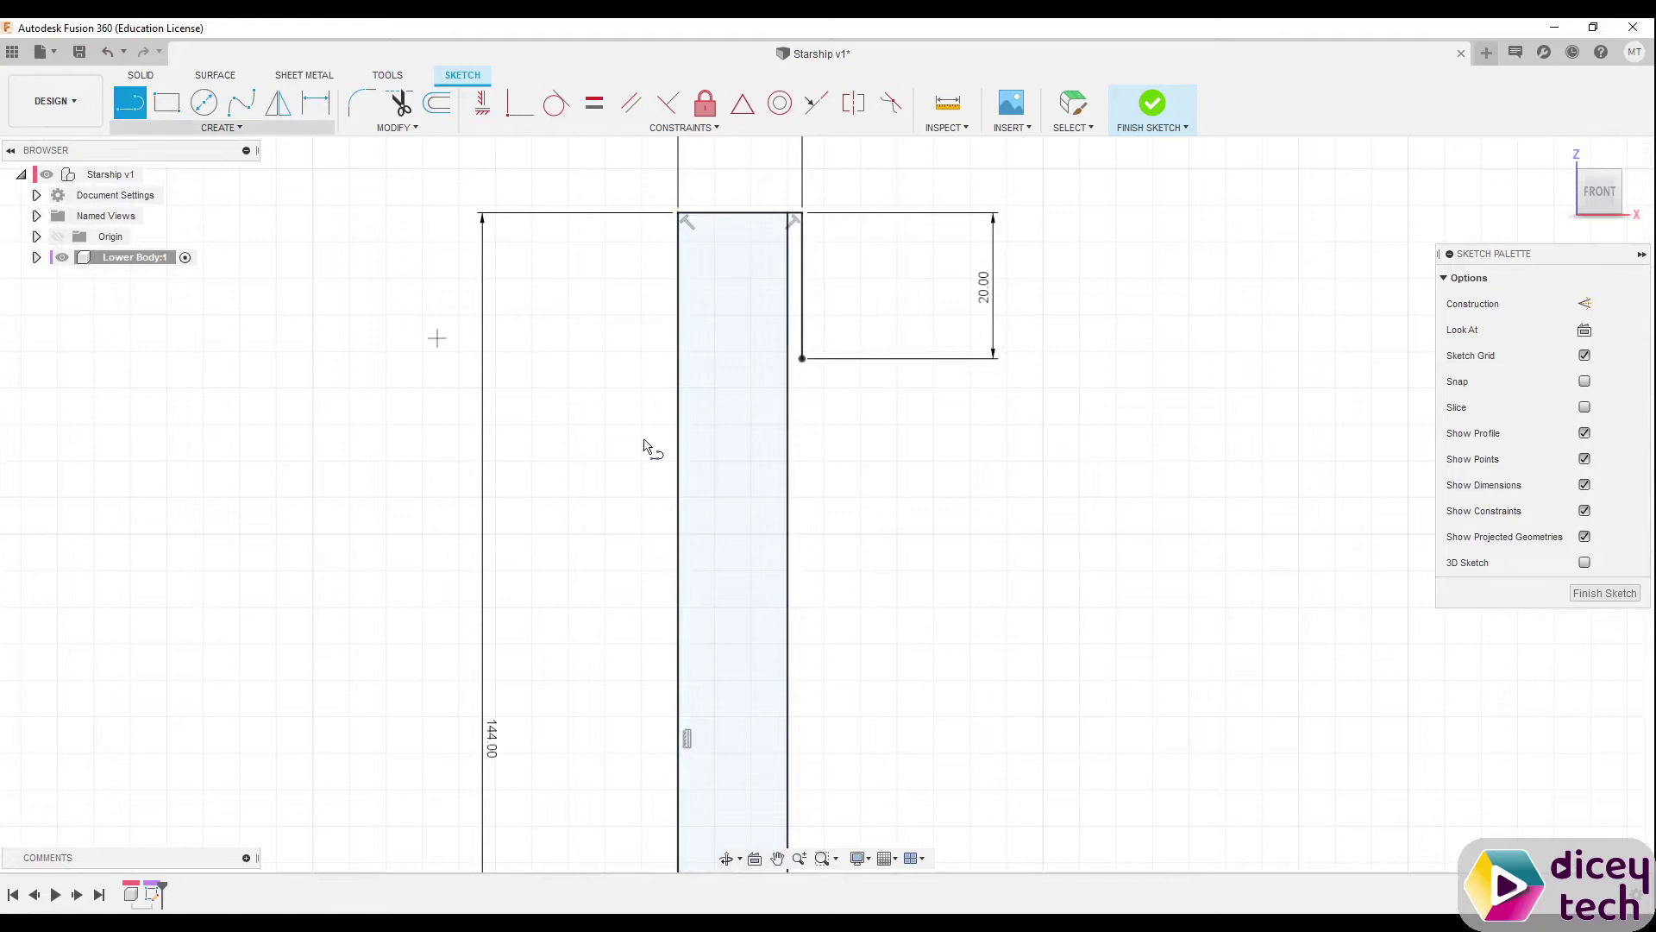
scroll(865, 539, down, 3)
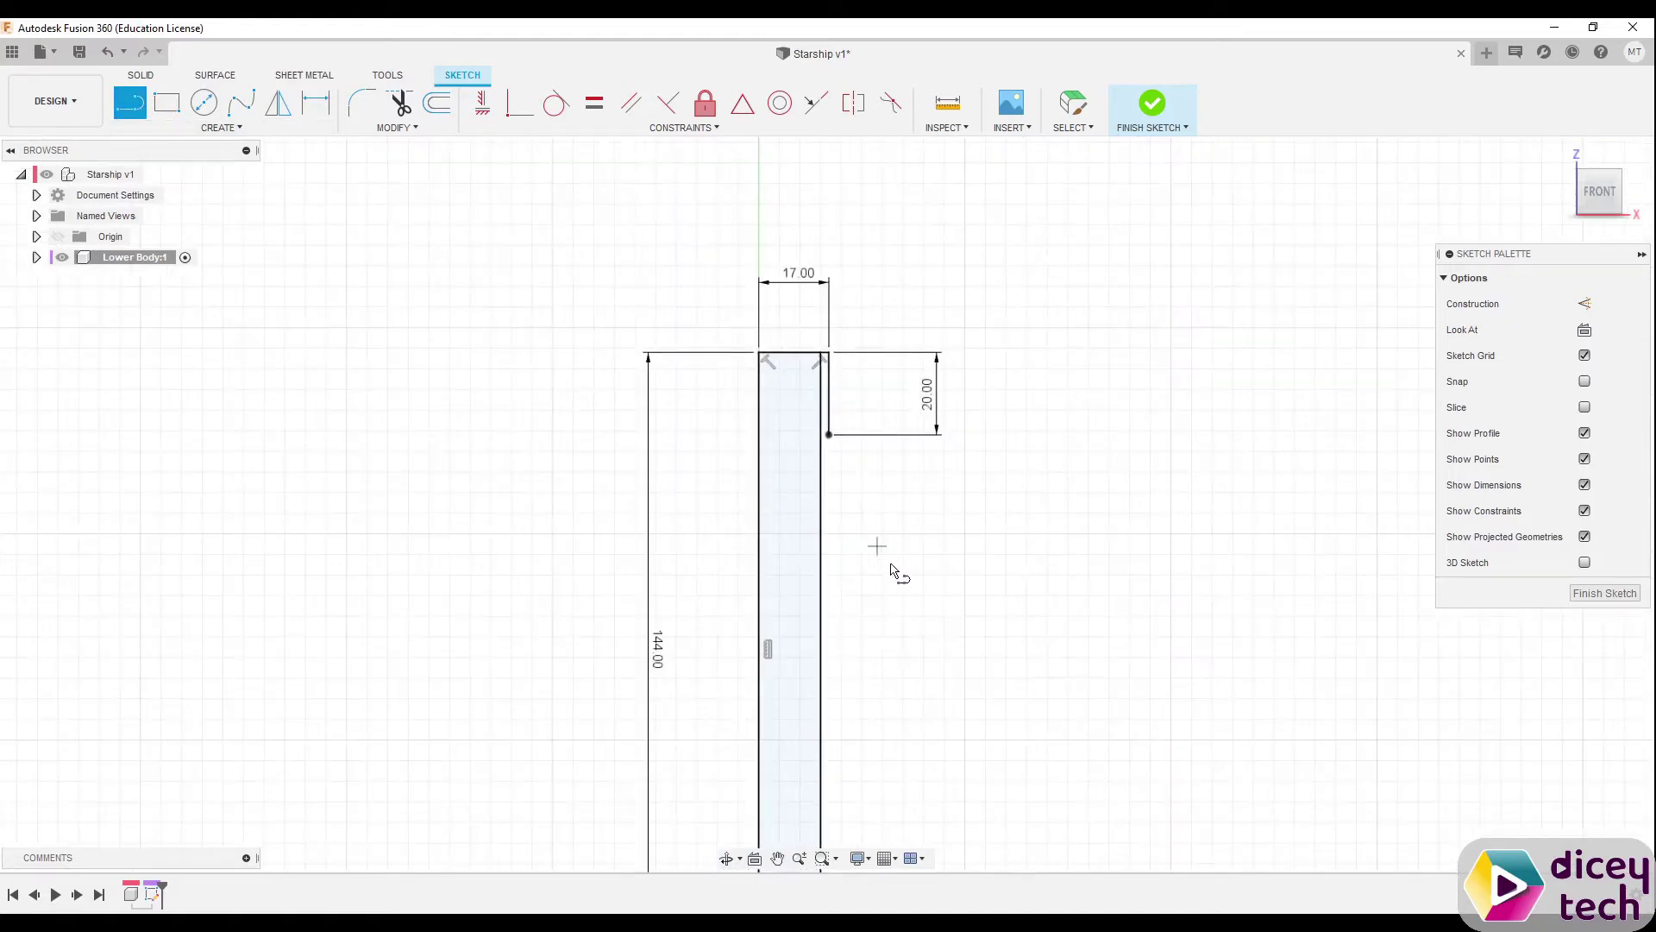
middle_drag(913, 698, 894, 428)
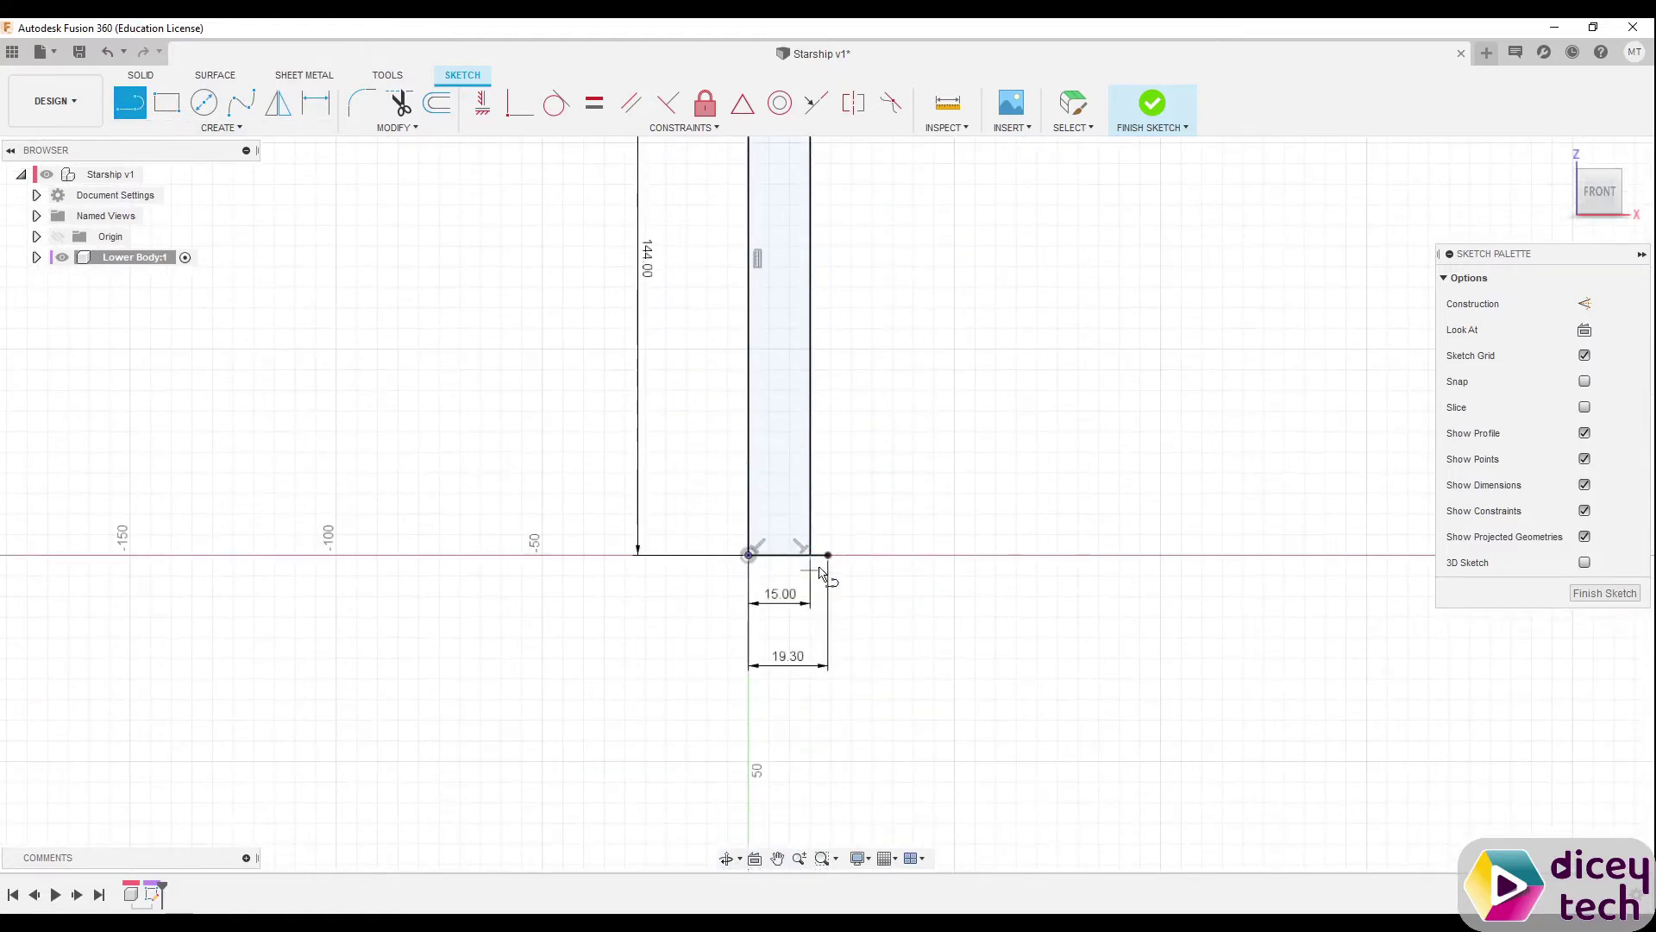
scroll(830, 560, up, 1)
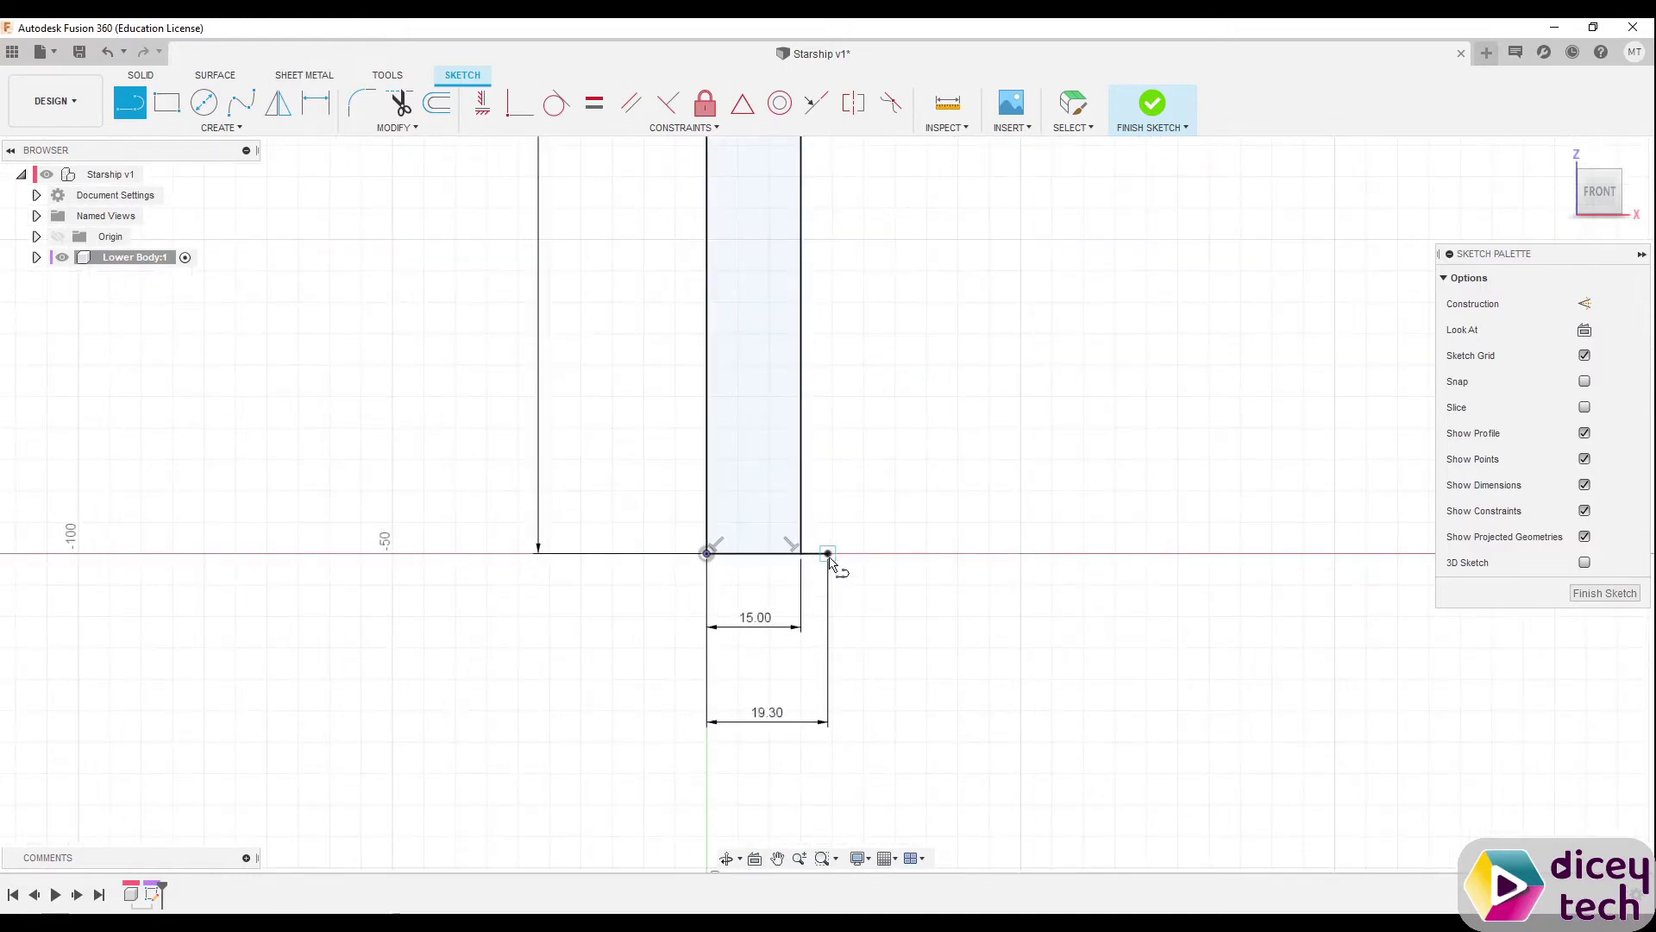
Draw a 20 mm bottom line from the 19.30 endpoint and align its dimension with 19.30
click(828, 555)
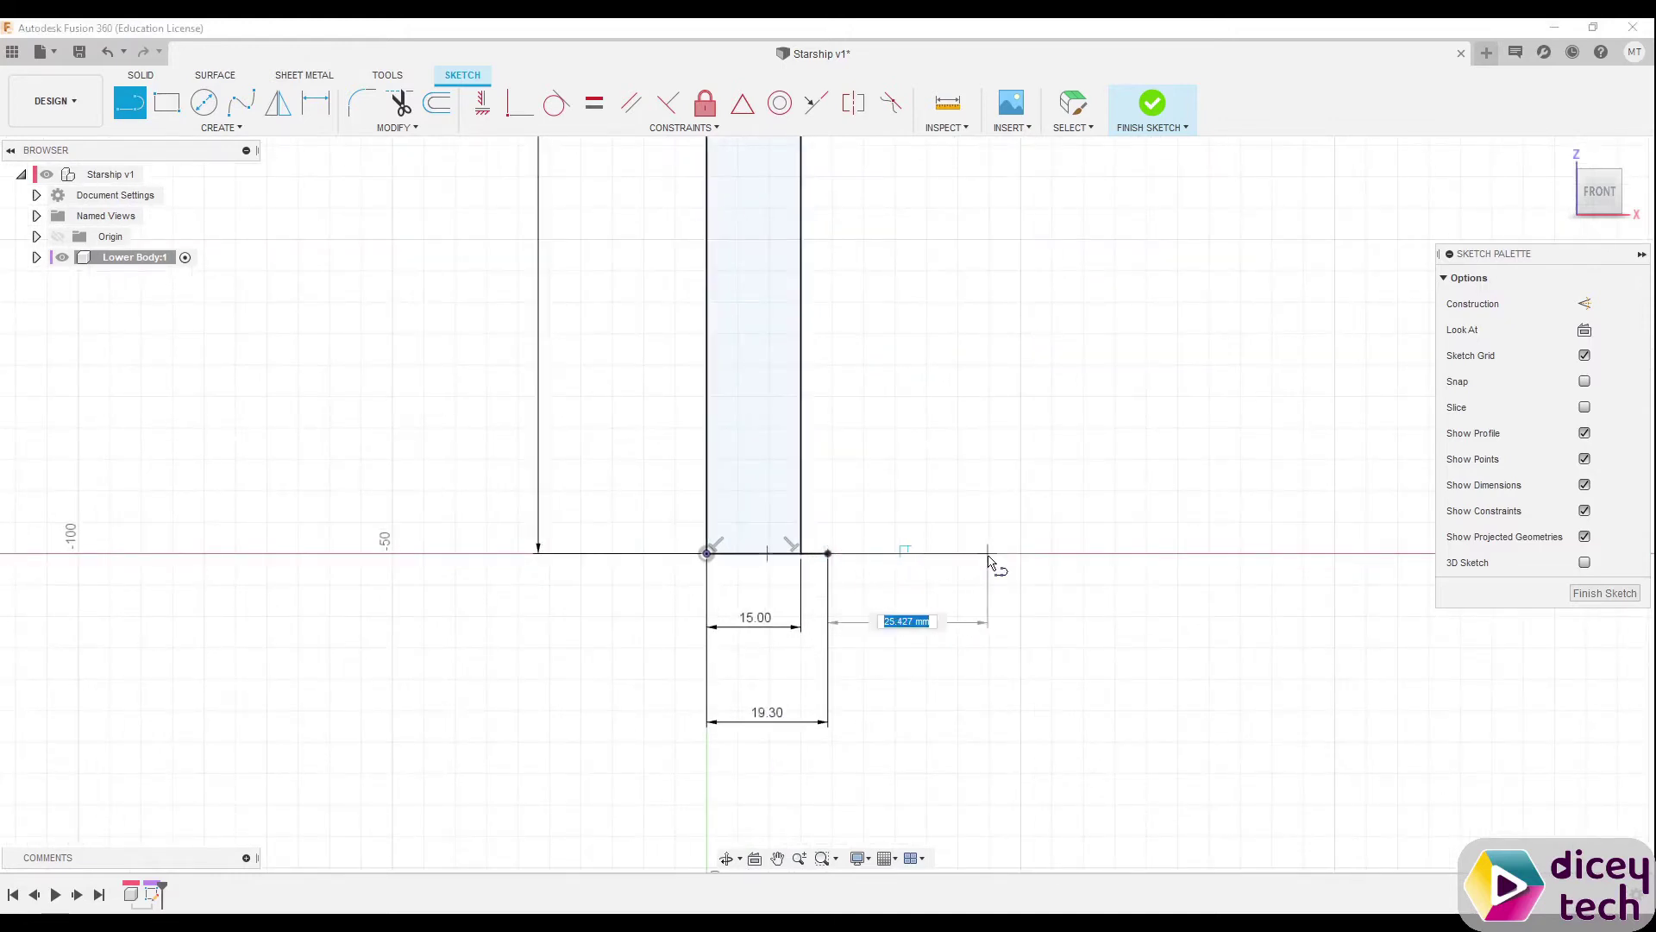
text(20)
key(Return)
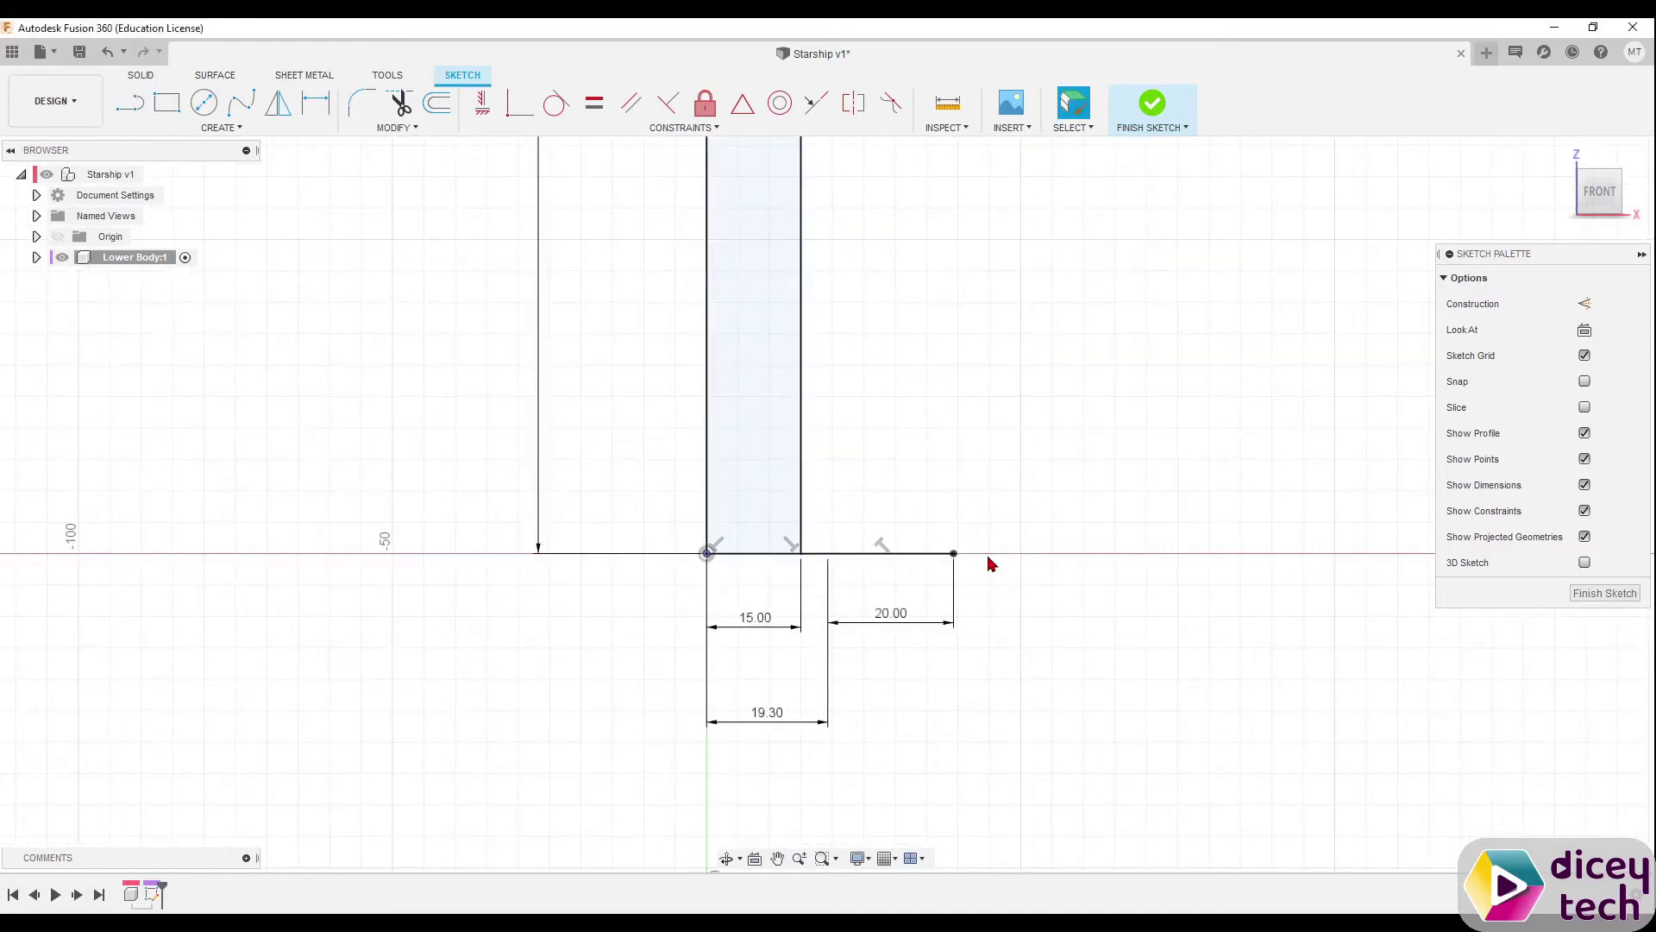
drag(924, 621, 886, 718)
scroll(987, 561, down, 5)
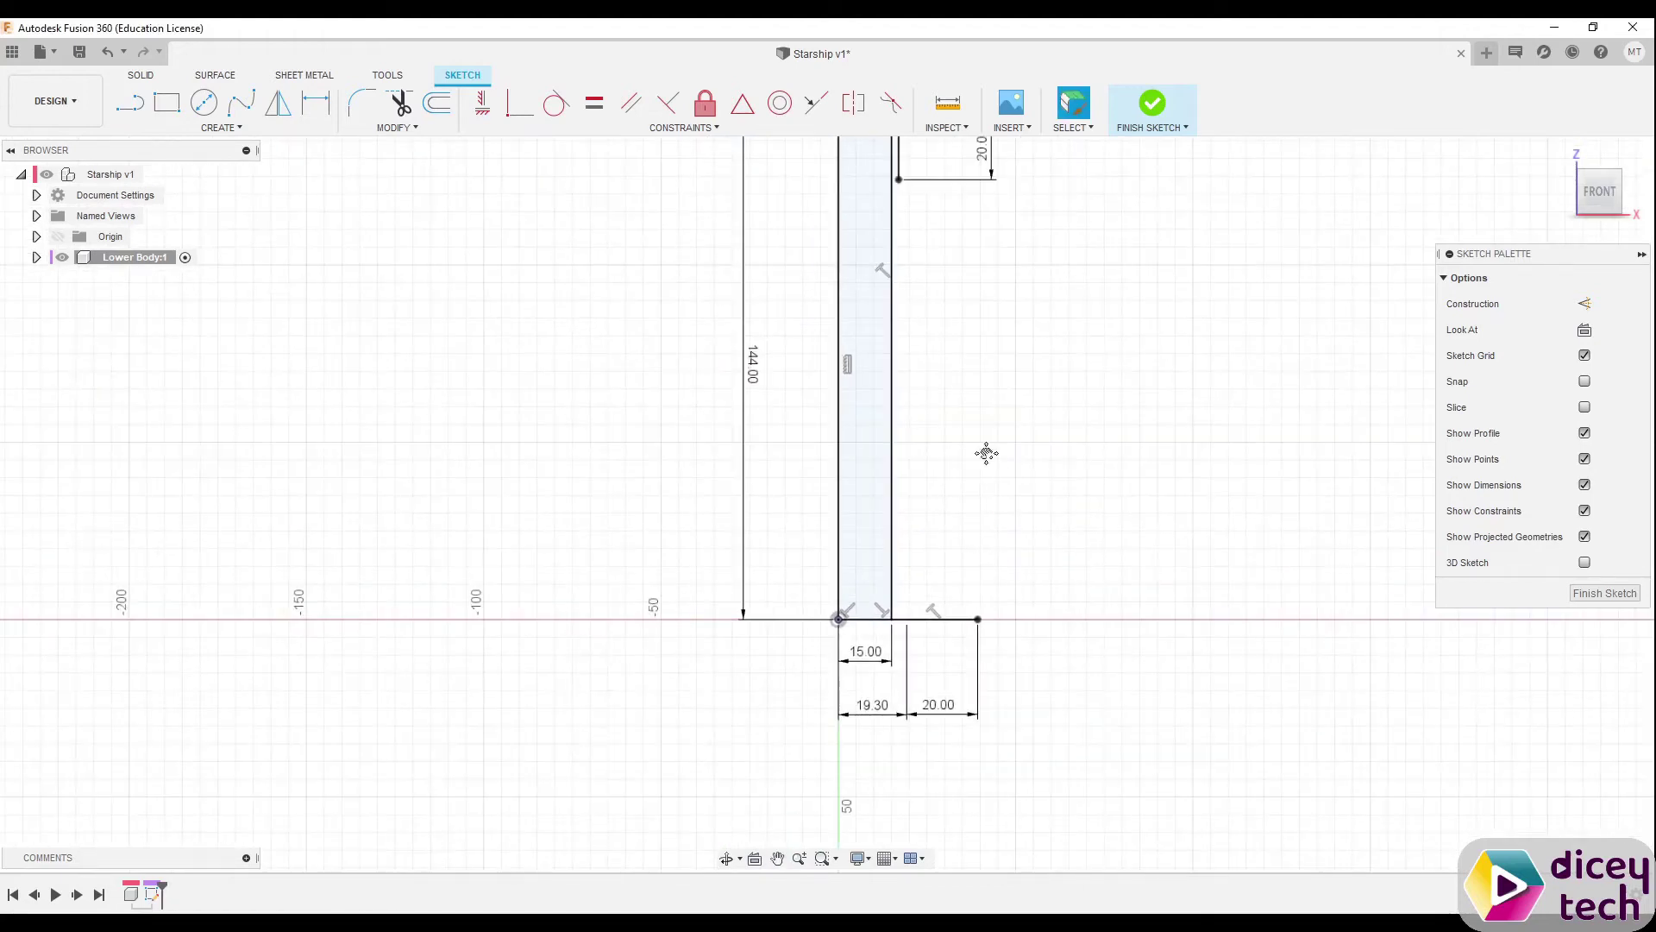
middle_drag(987, 451, 990, 531)
Draw a line from the bottom edge up to the upper corner, closing the outline
click(132, 105)
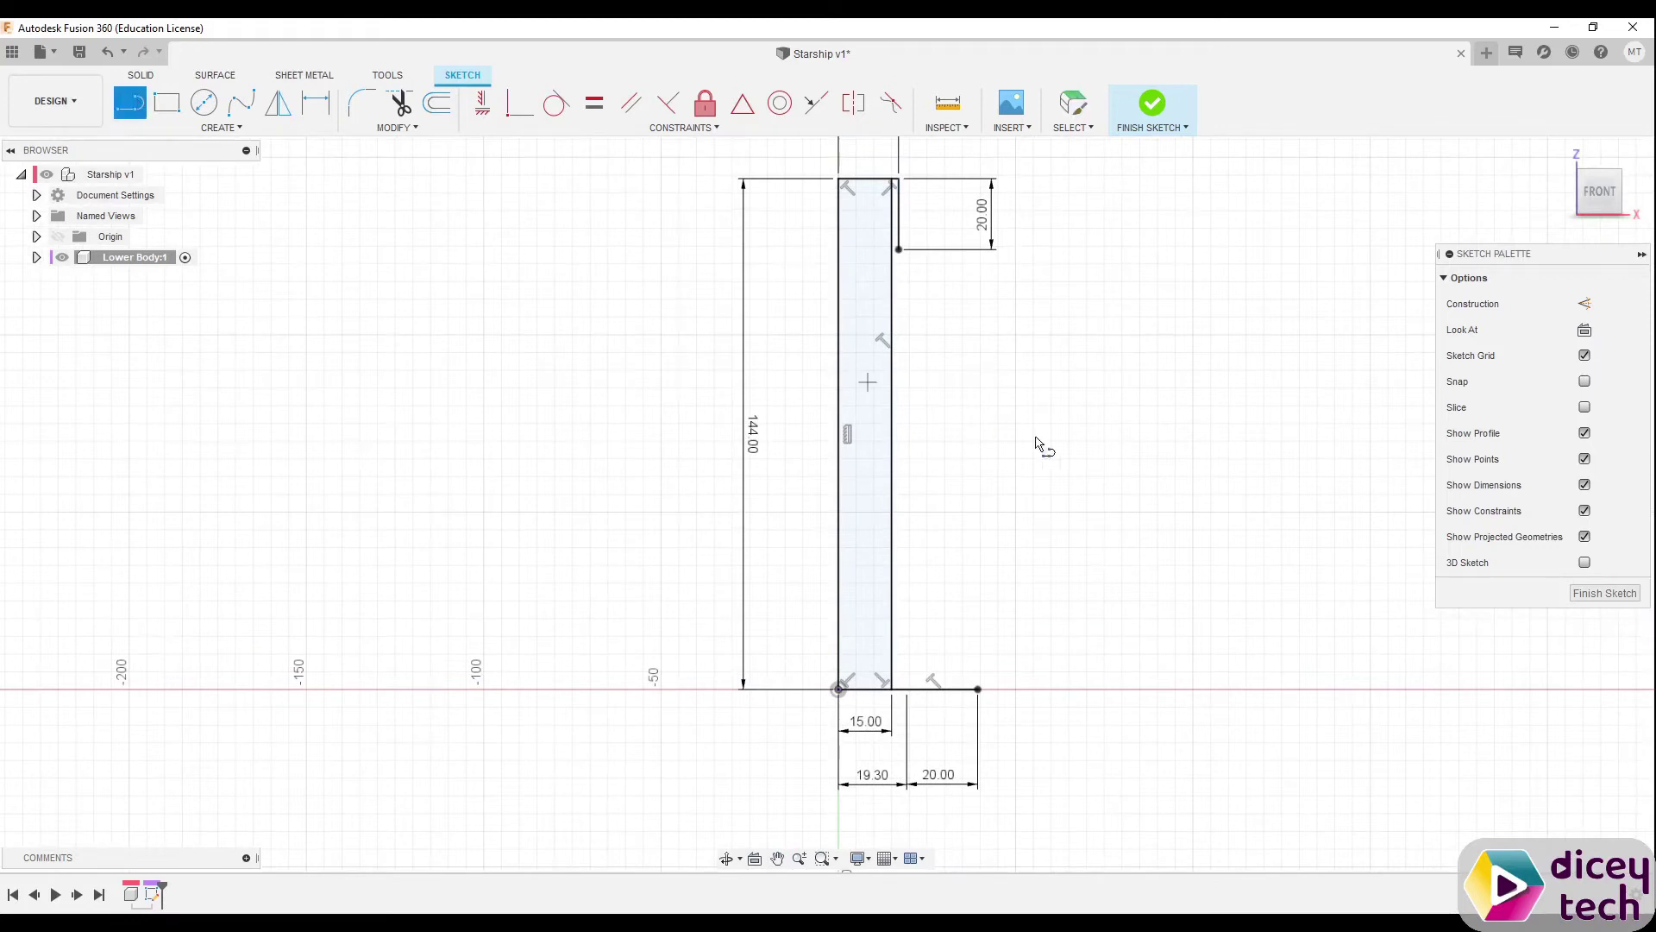
scroll(1027, 638, up, 2)
scroll(842, 723, down, 2)
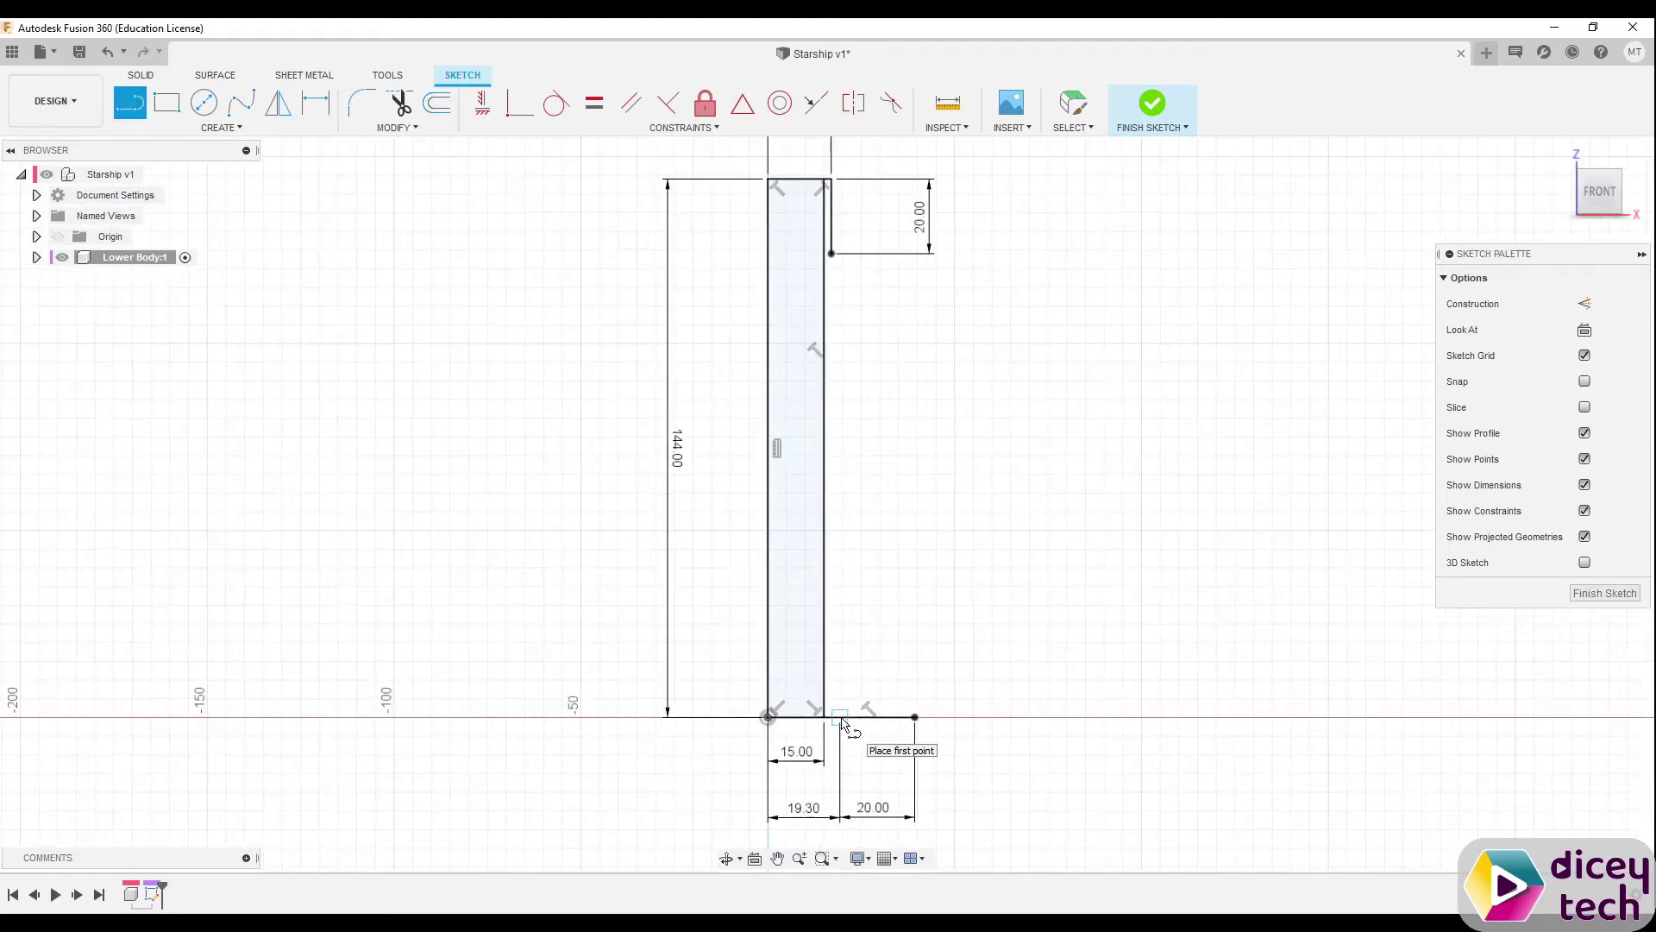
click(842, 721)
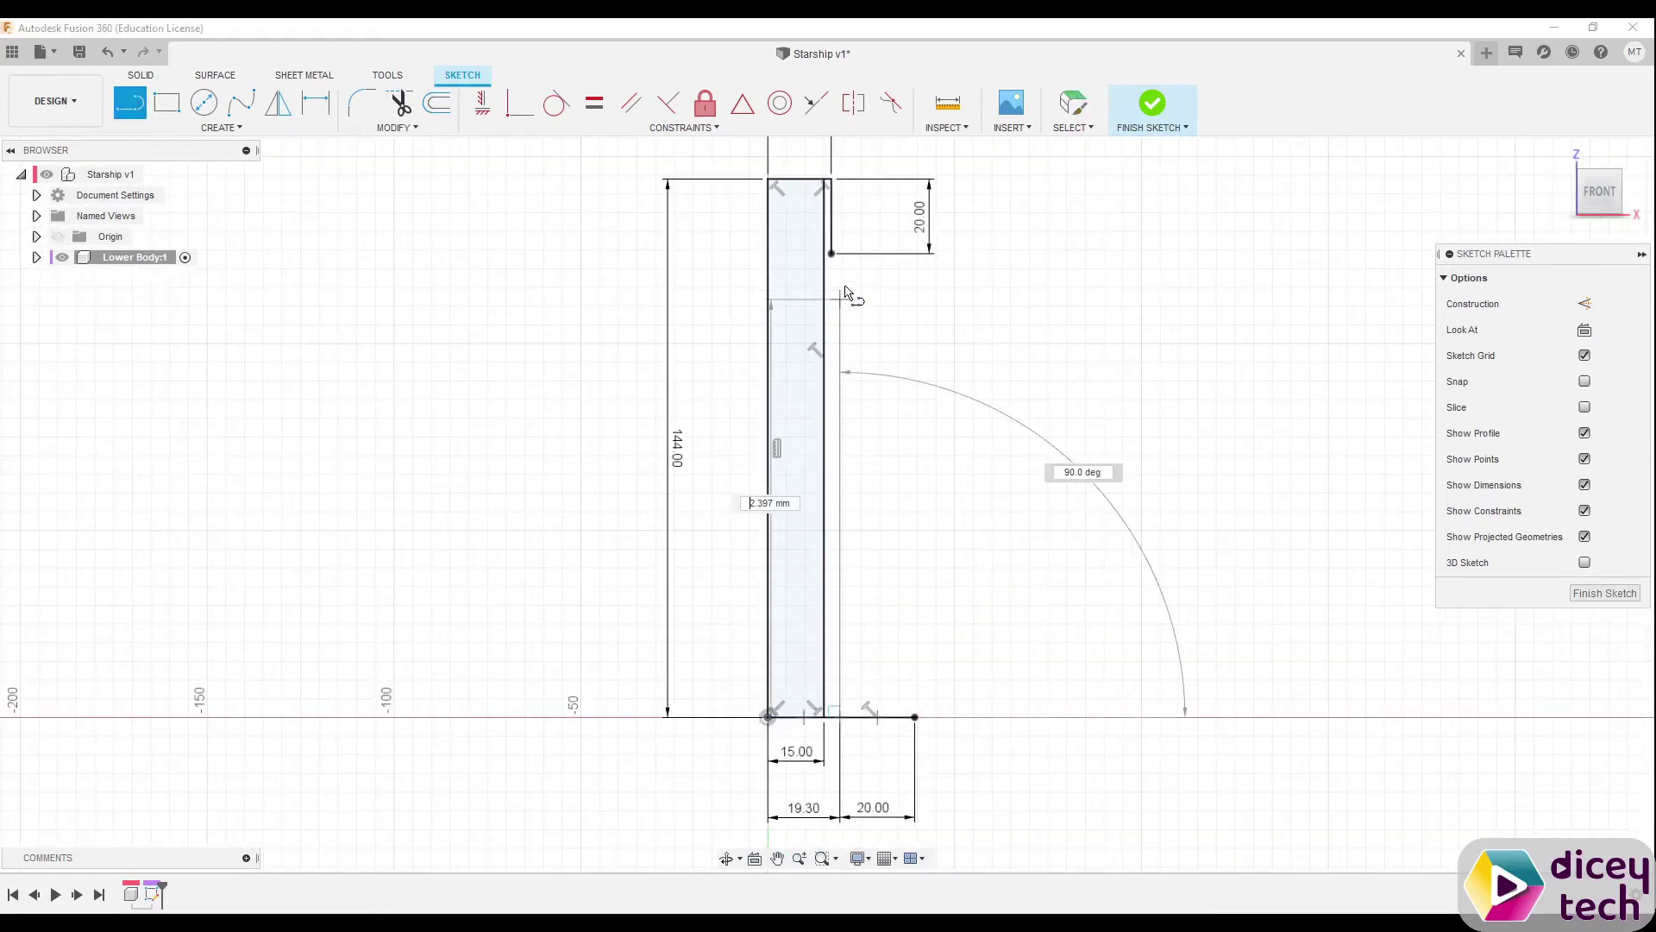
scroll(847, 274, up, 2)
scroll(847, 267, up, 2)
middle_drag(836, 236, 824, 318)
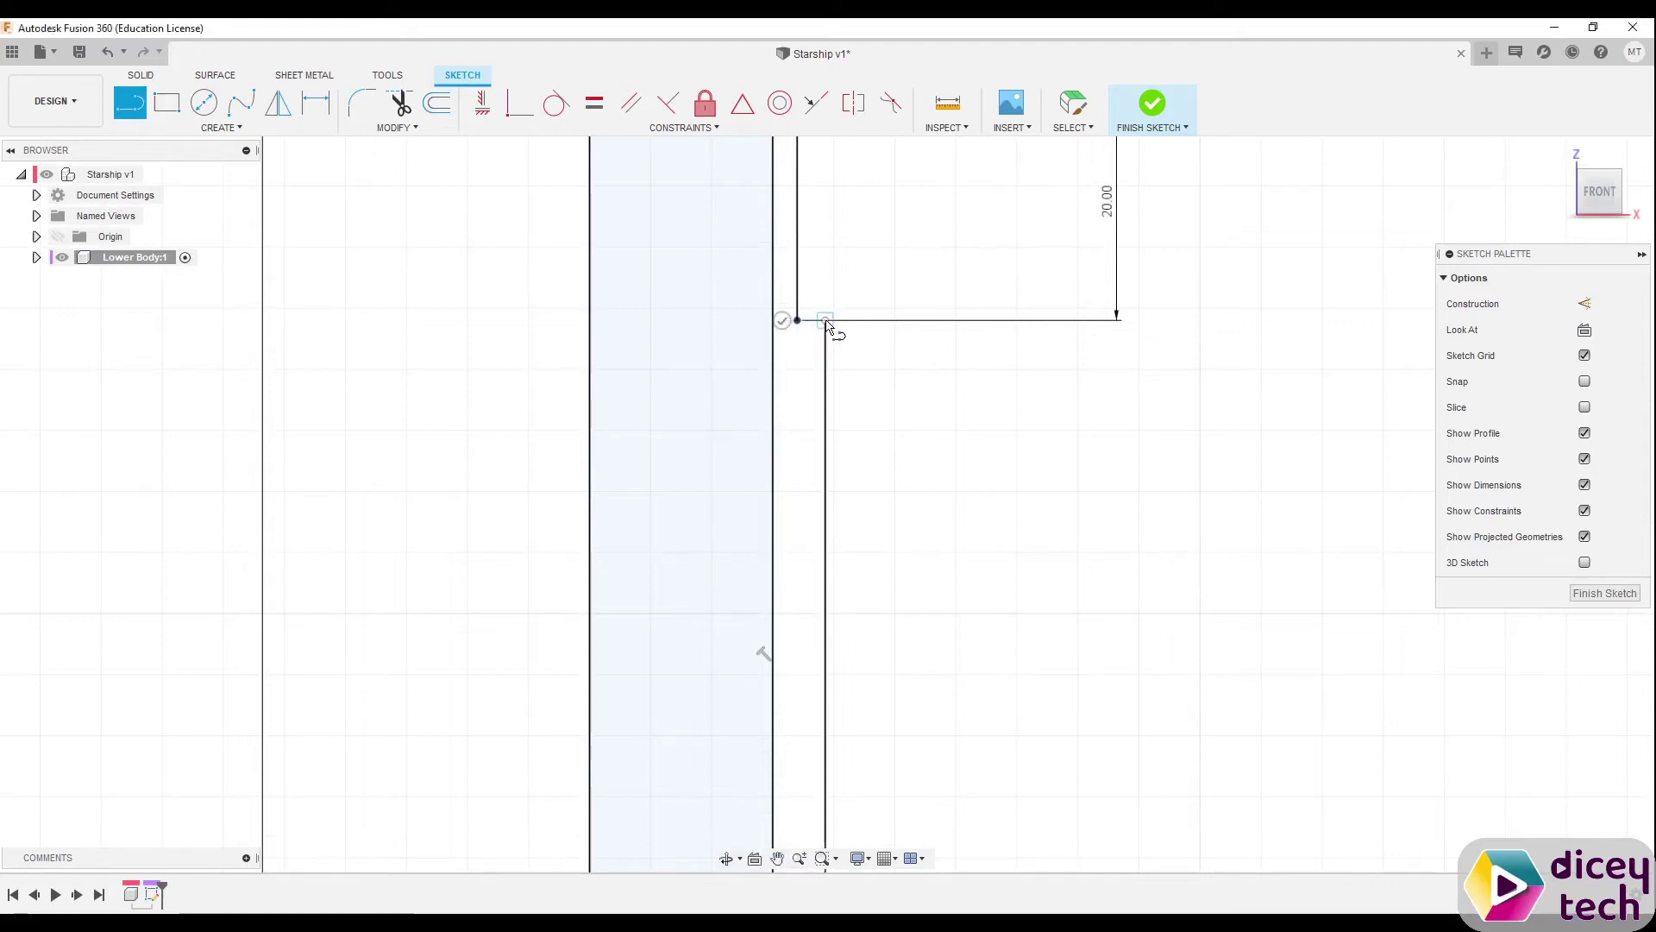
click(825, 321)
scroll(847, 388, down, 2)
scroll(841, 371, up, 2)
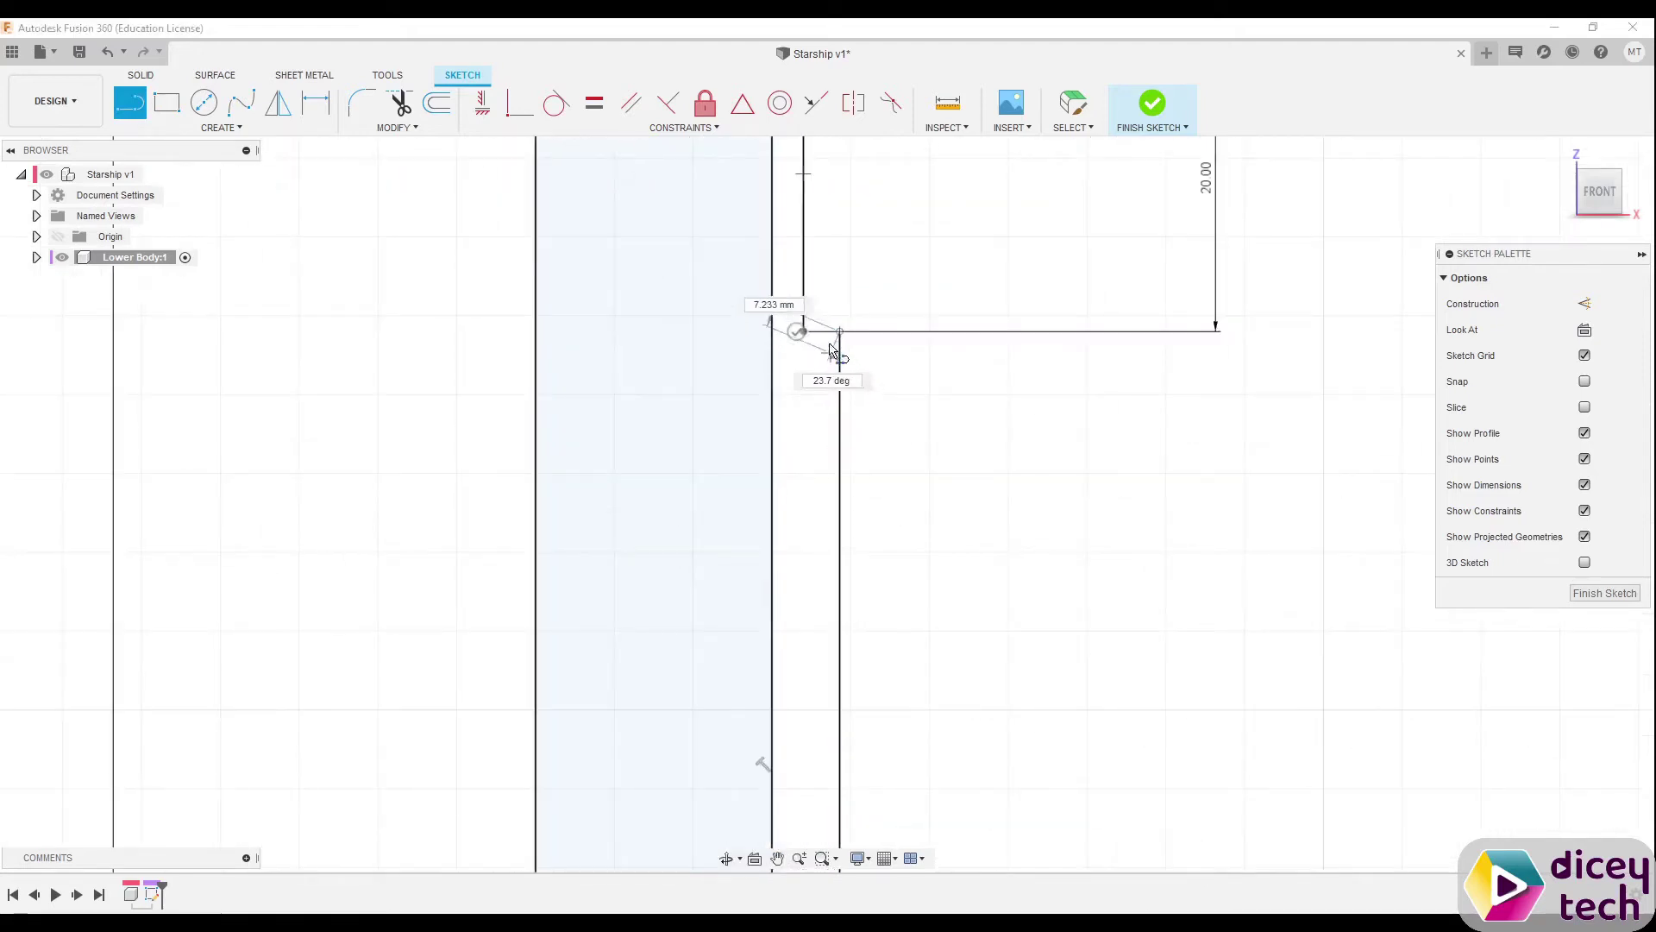
scroll(807, 336, up, 3)
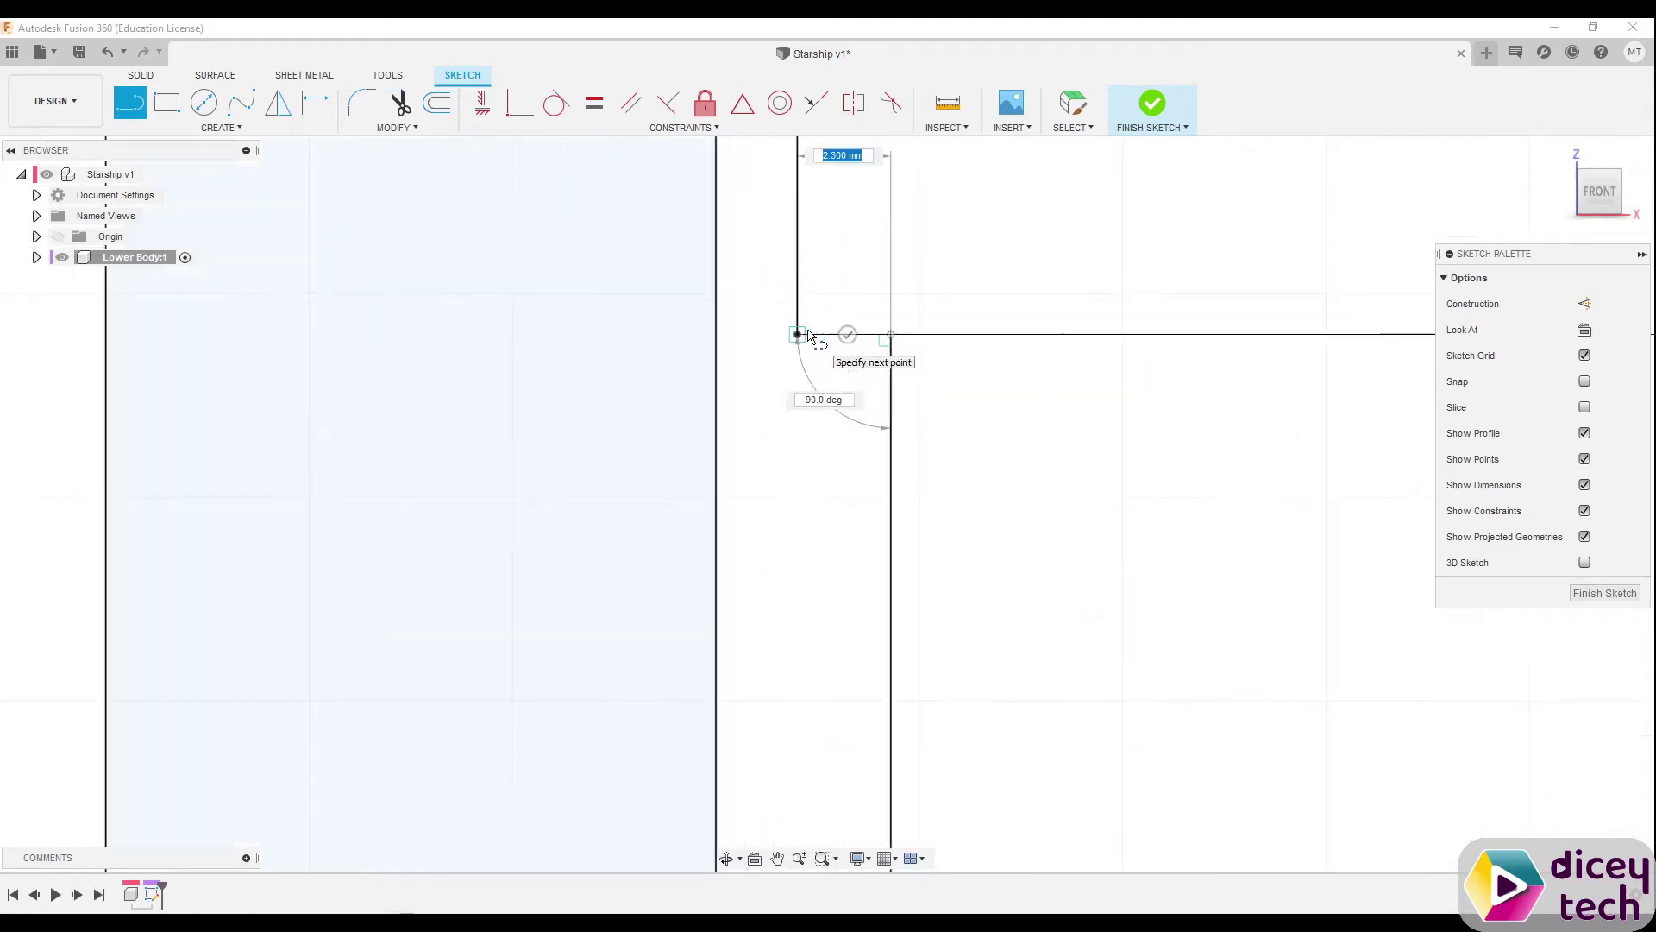
click(796, 335)
scroll(858, 451, down, 4)
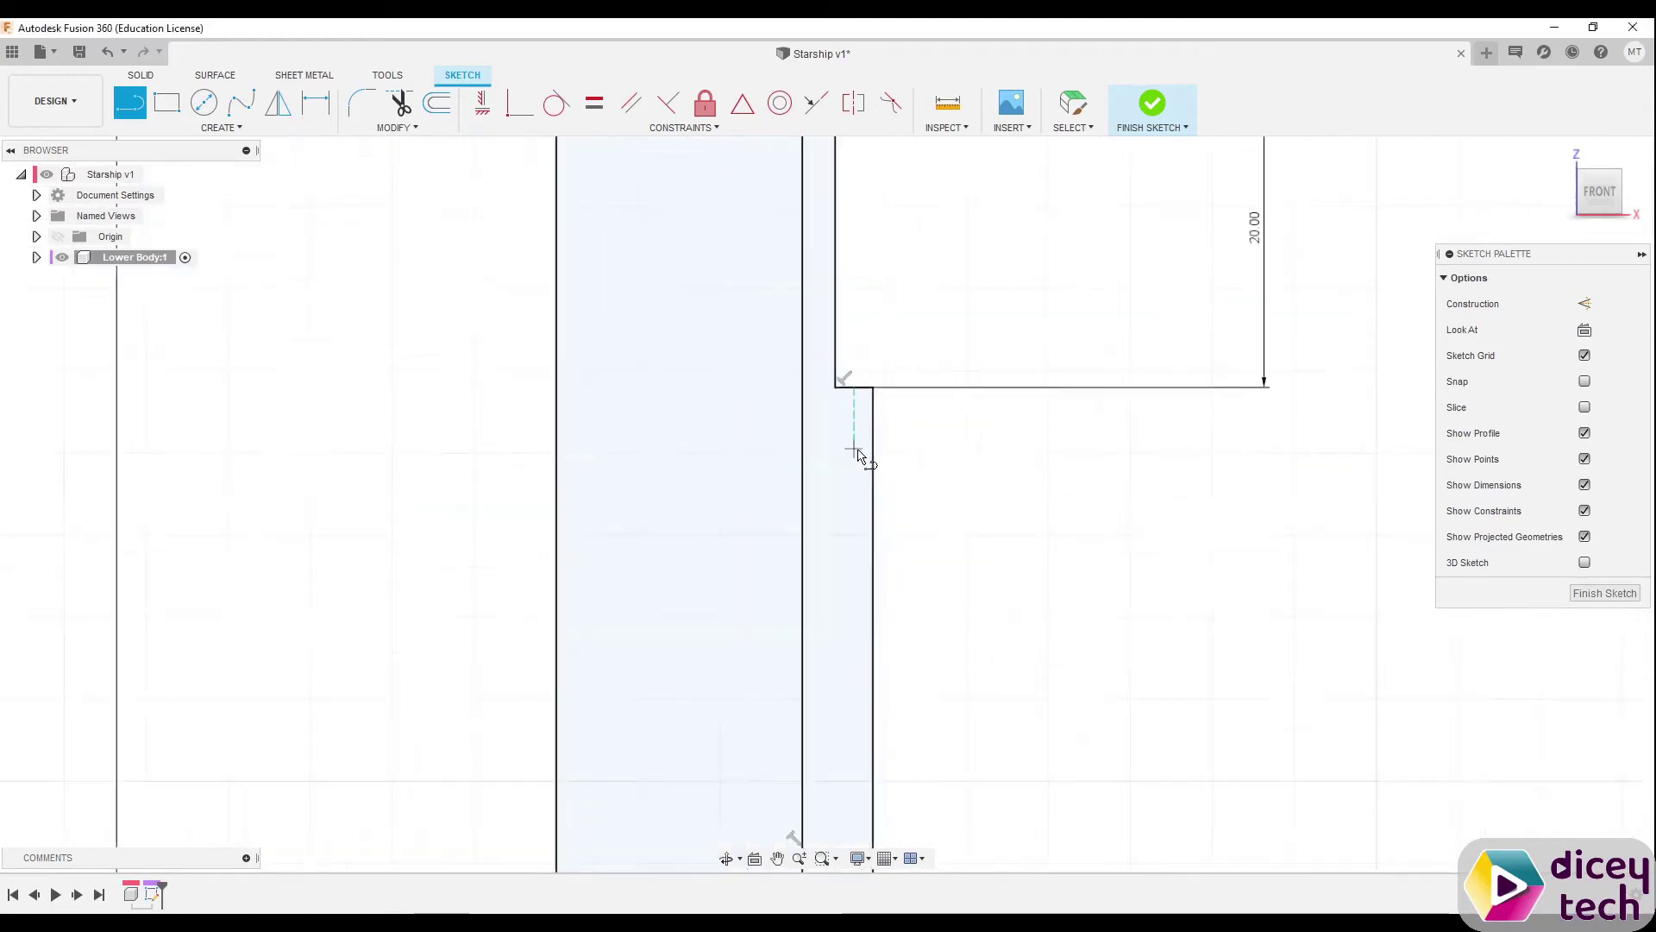
scroll(928, 491, down, 3)
scroll(960, 666, down, 2)
middle_drag(961, 666, 956, 538)
Draw a 25 mm vertical fin edge from the base corner and a slanted edge back to the wall
key(l)
scroll(958, 587, up, 3)
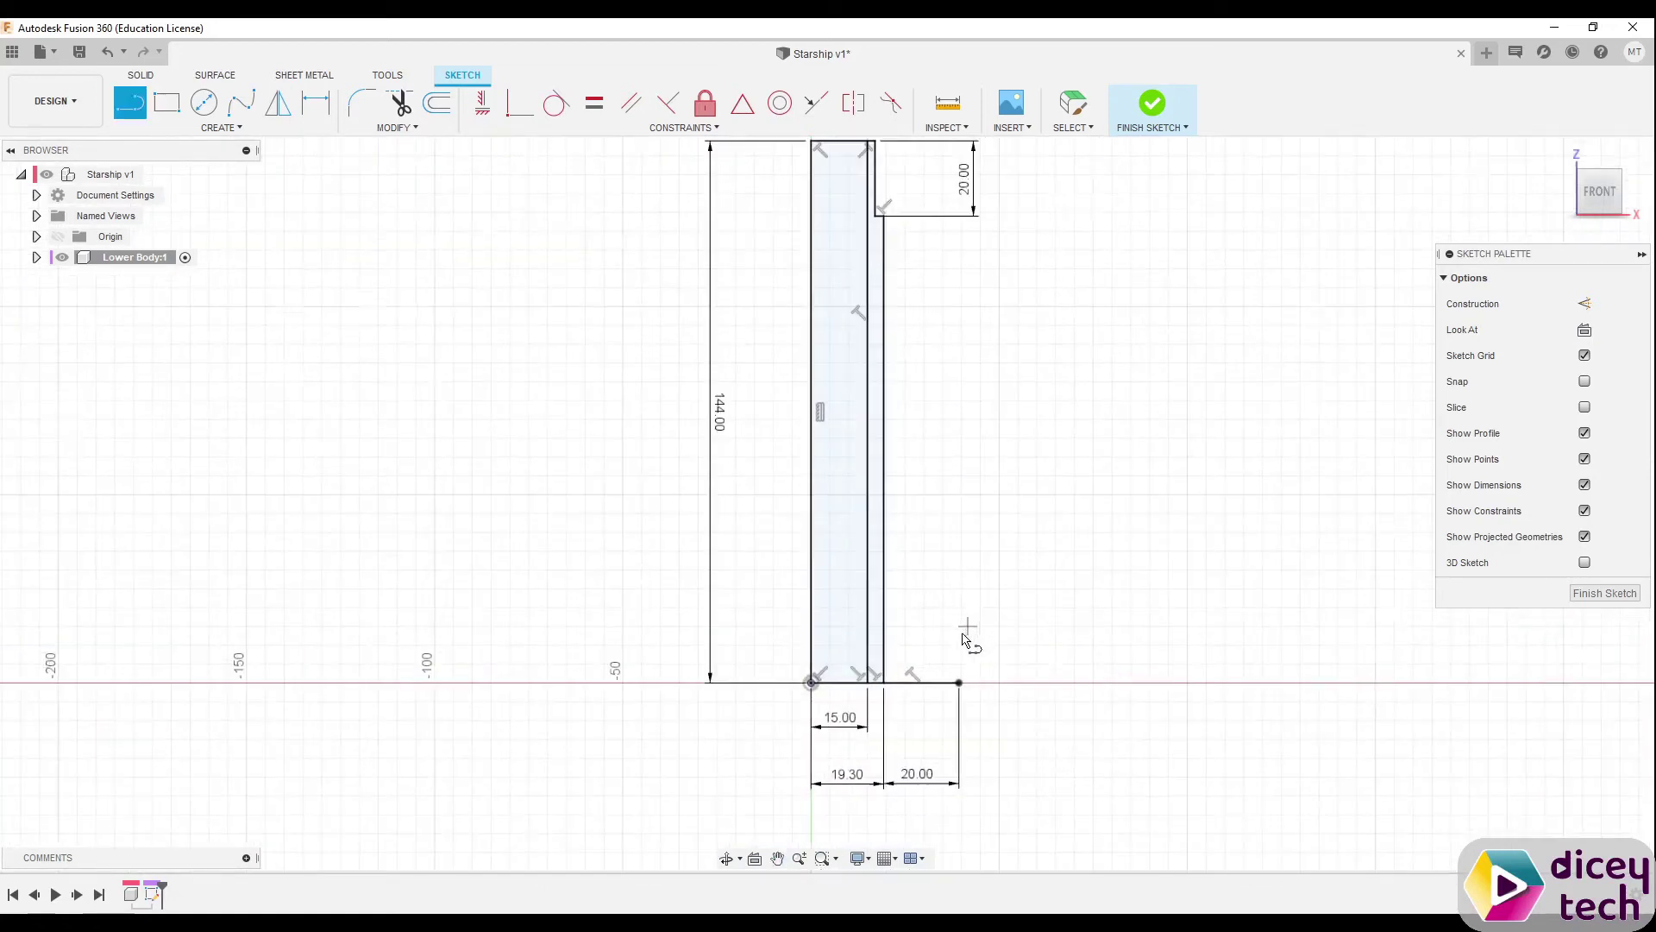
click(959, 700)
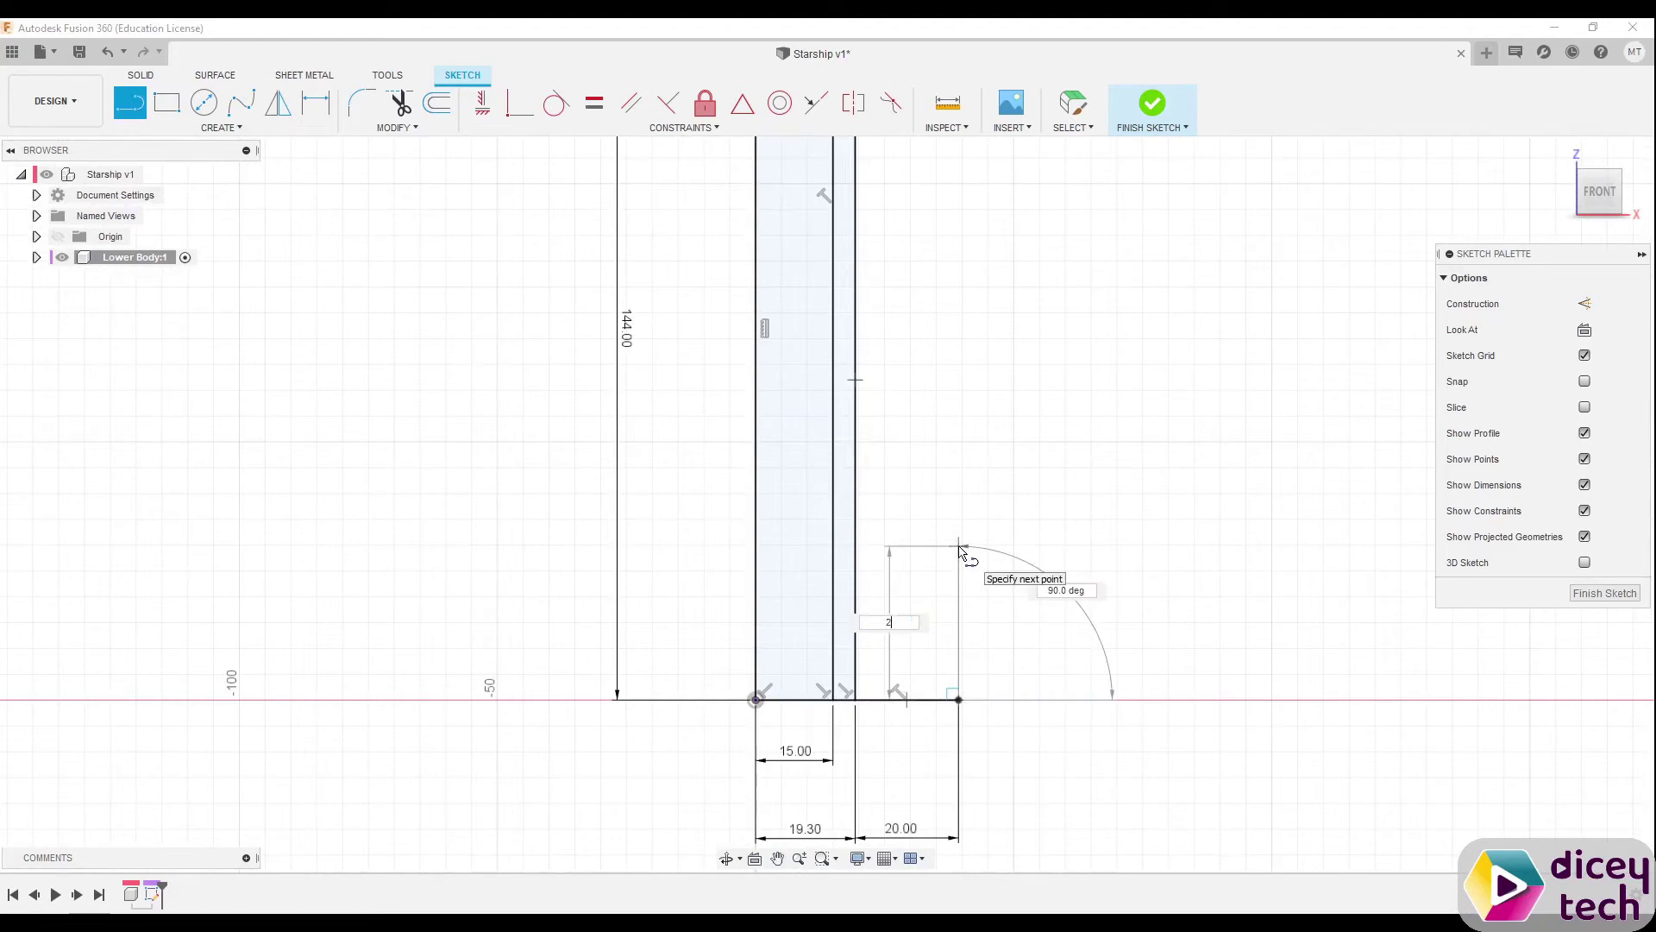
key(Tab)
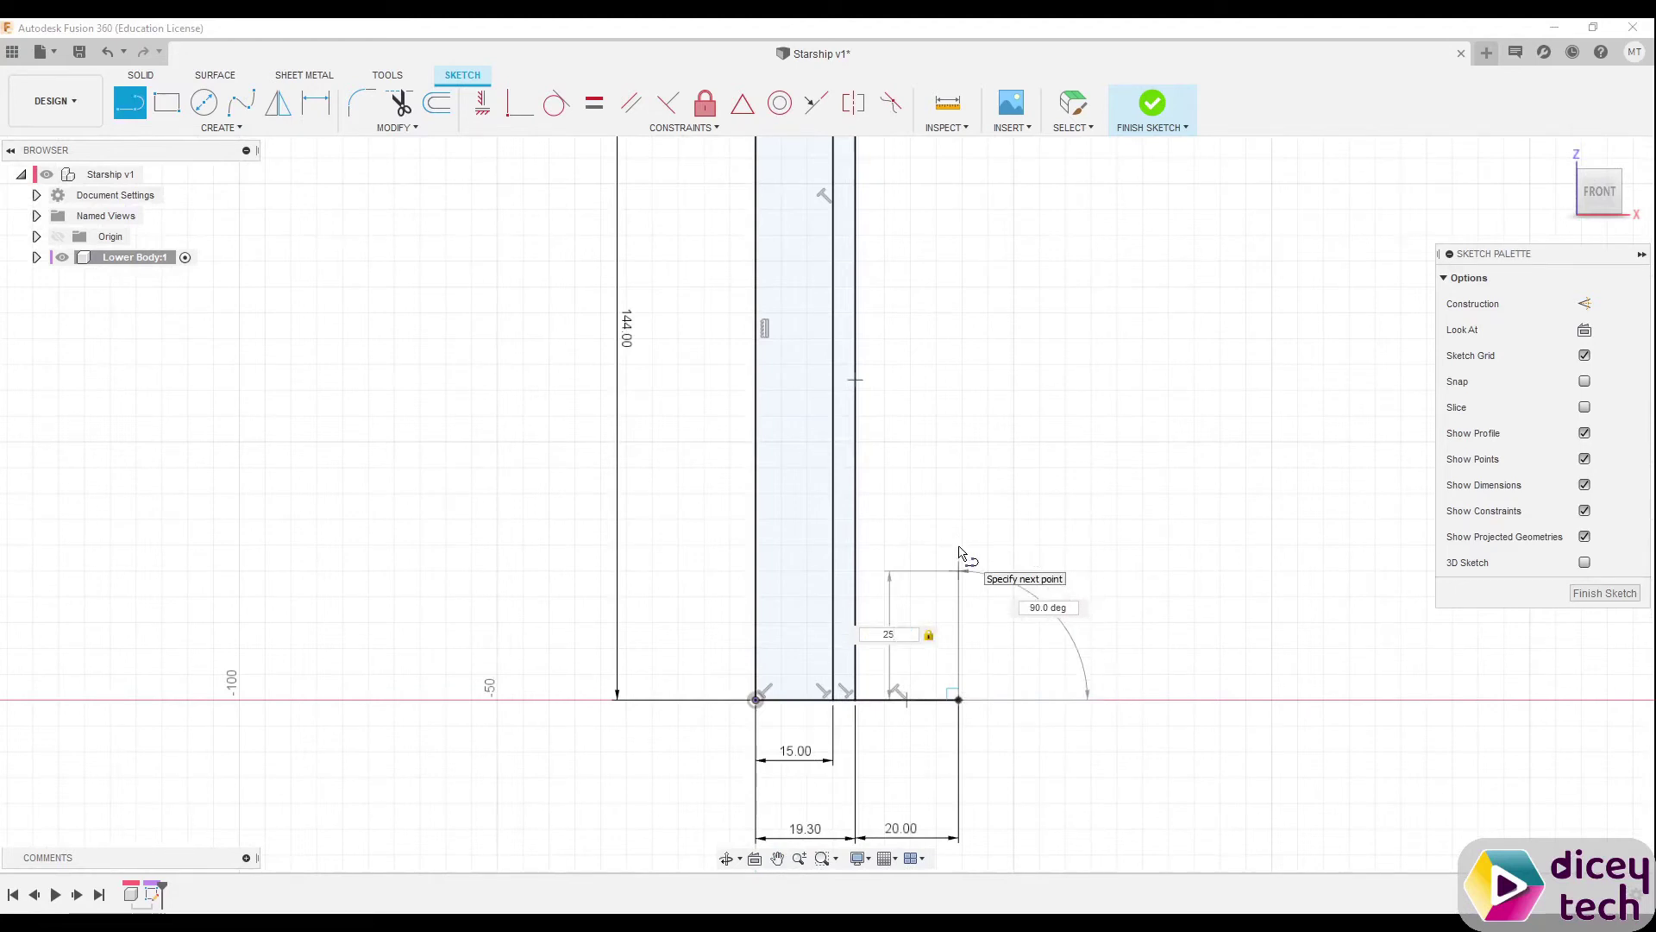
key(Return)
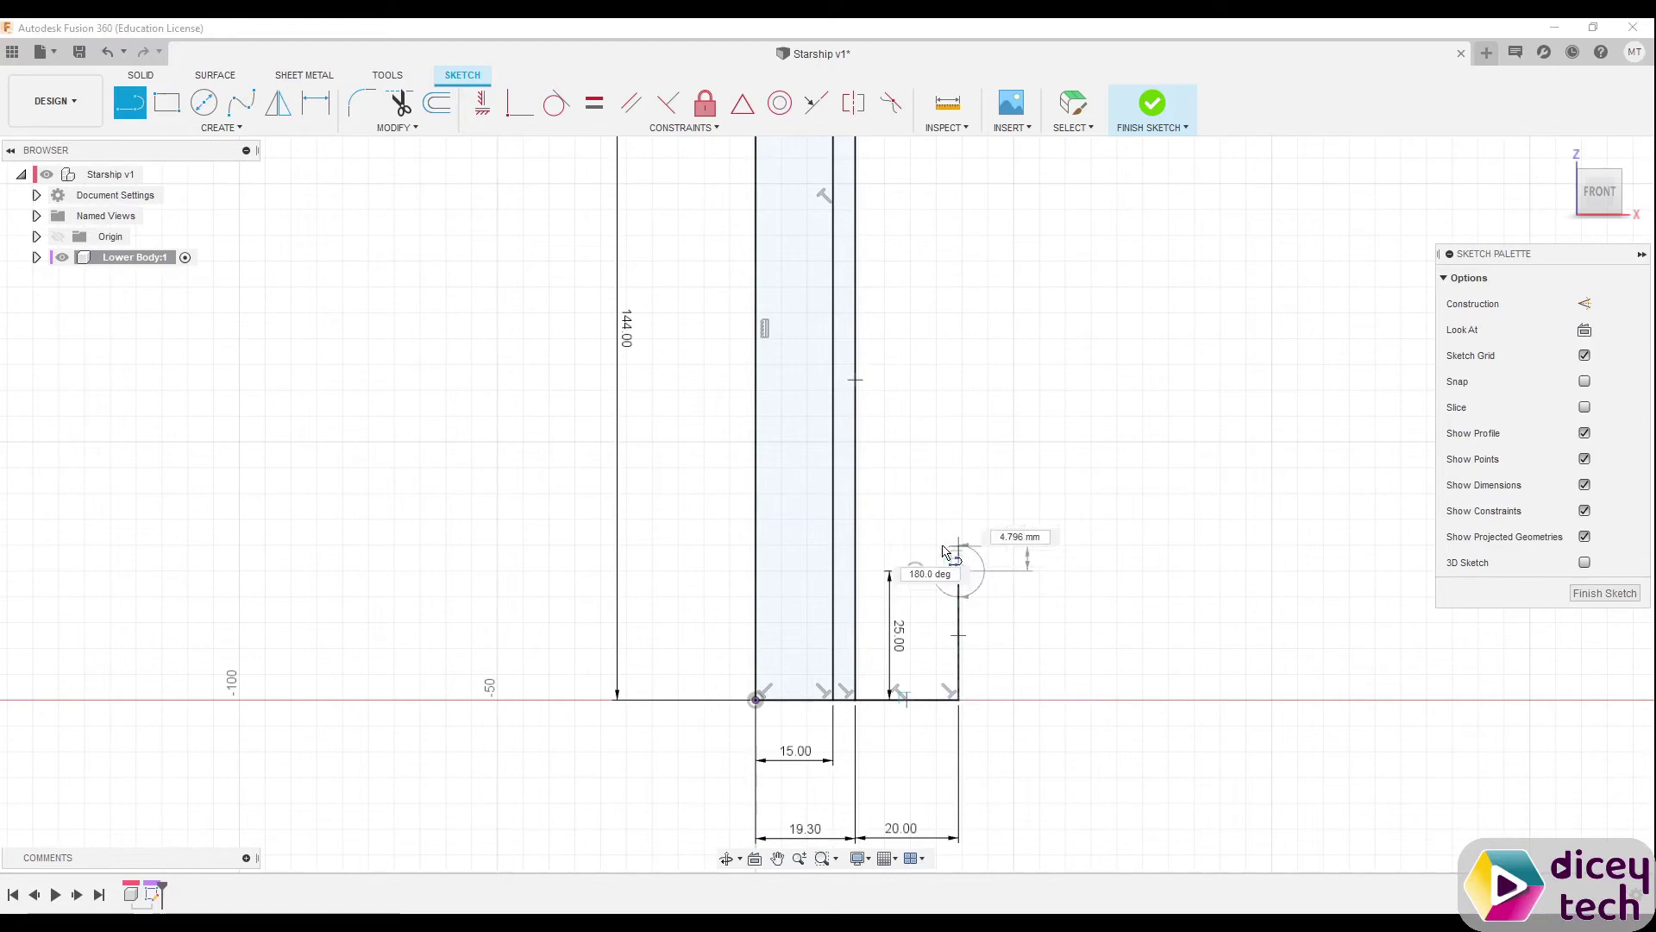
scroll(872, 490, up, 3)
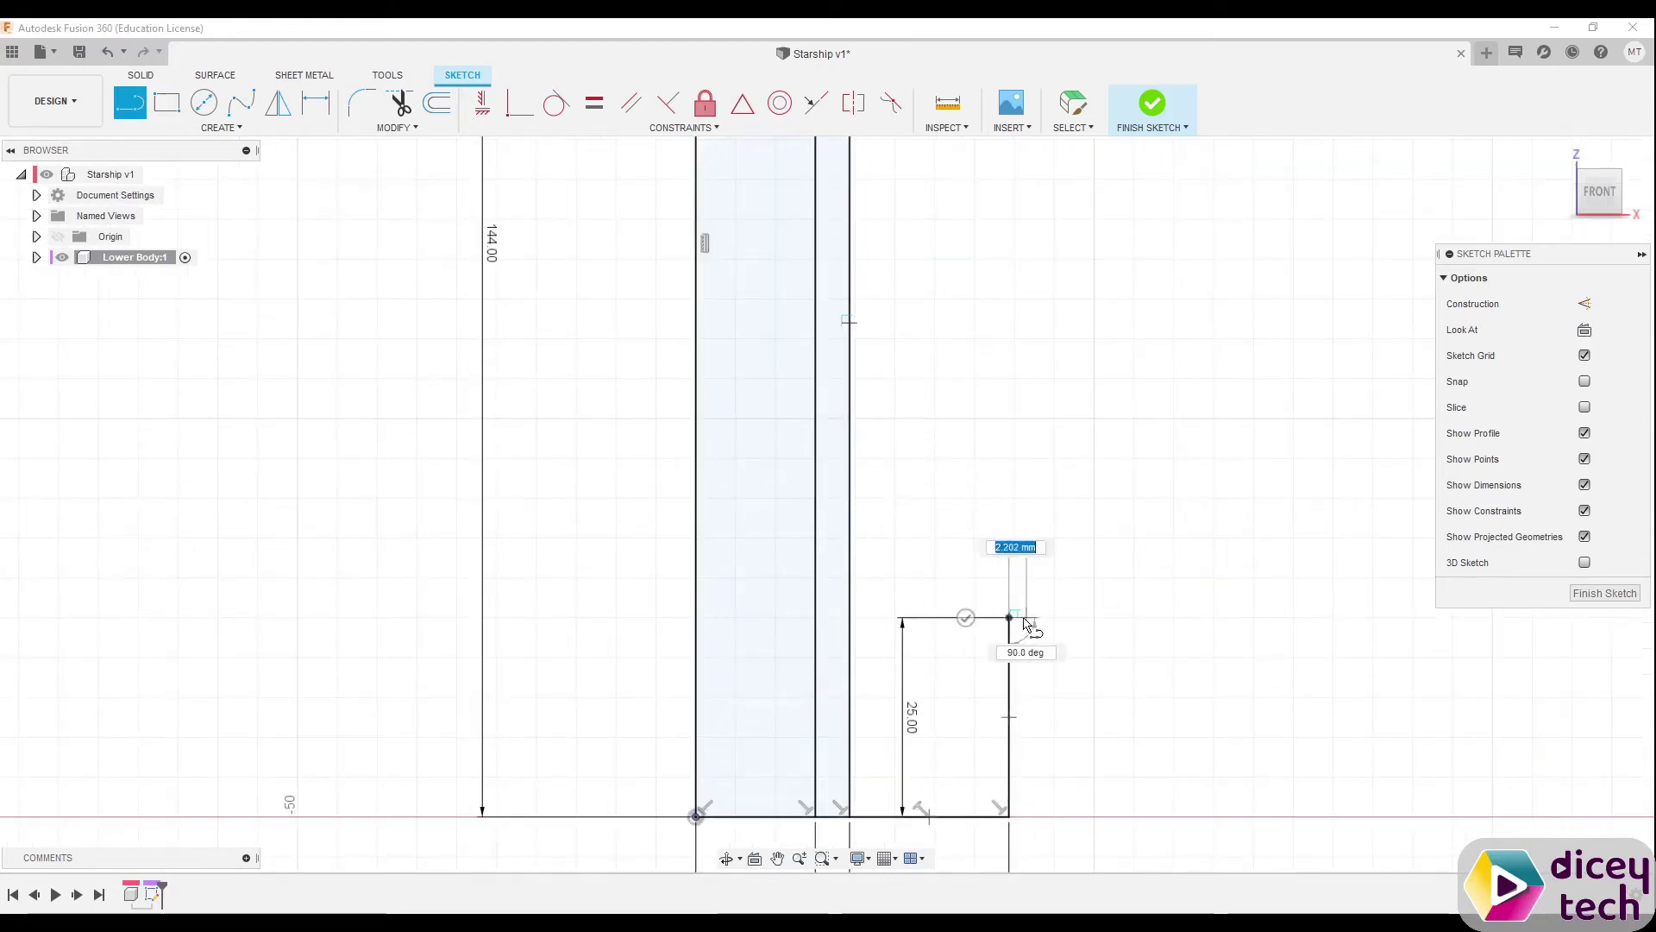
mouse_move(1007, 618)
mouse_down()
mouse_move(791, 473)
mouse_move(818, 444)
mouse_up()
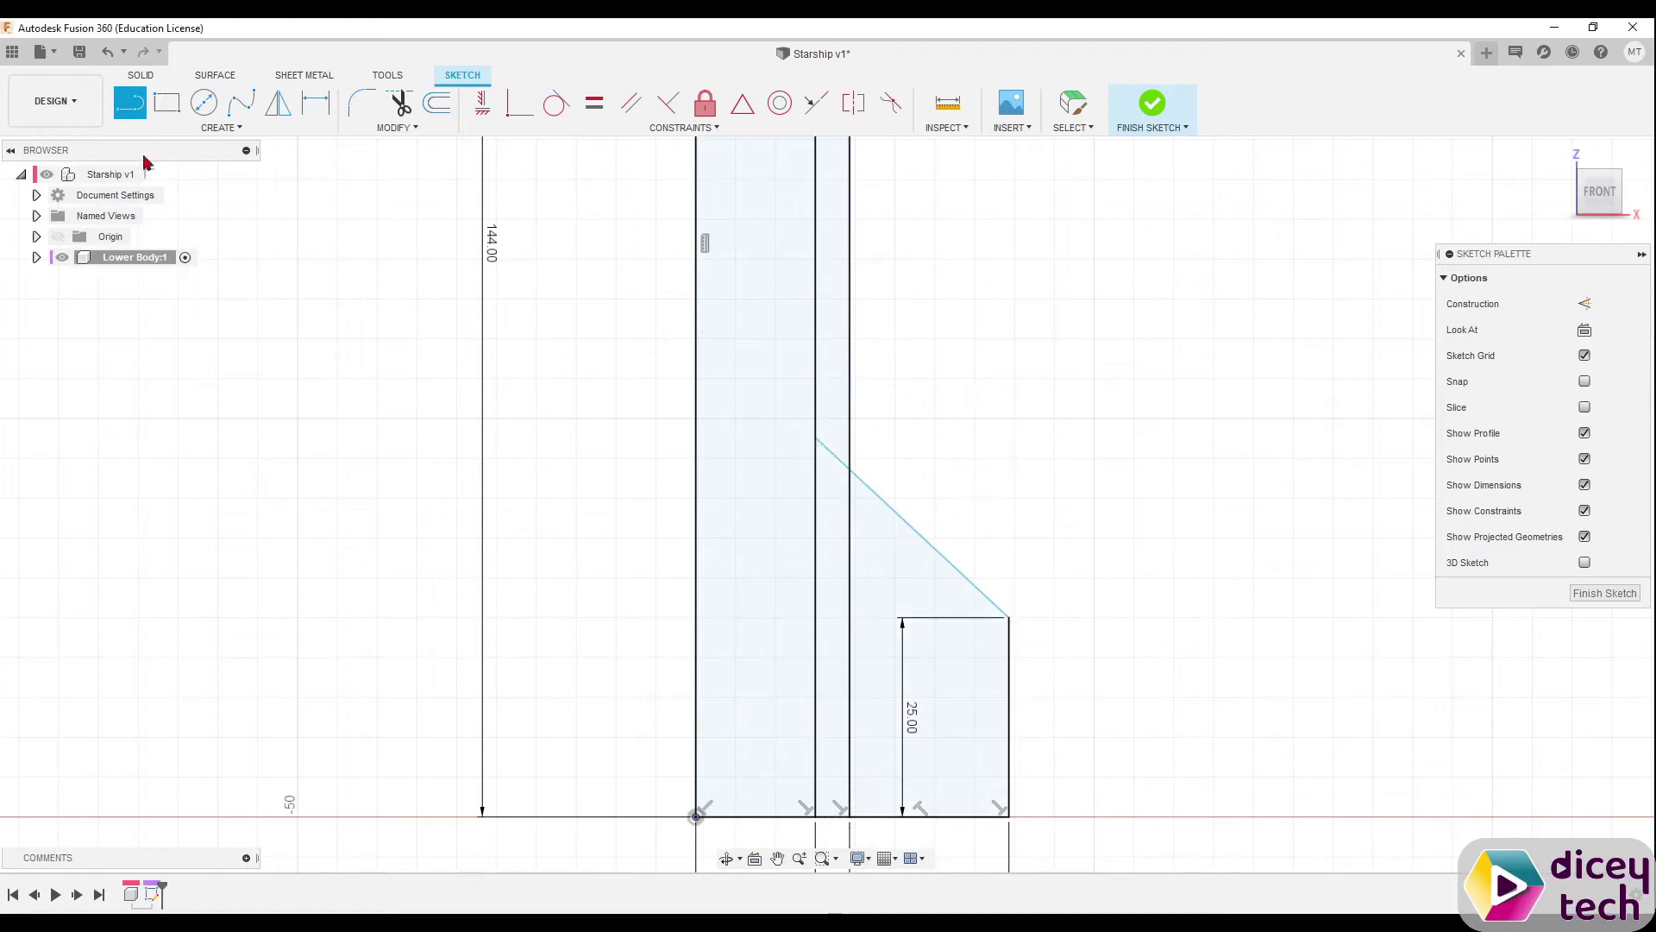
Dimension the slanted fin edge to a 40 mm height and place the 25 mm dimension beside it
click(314, 106)
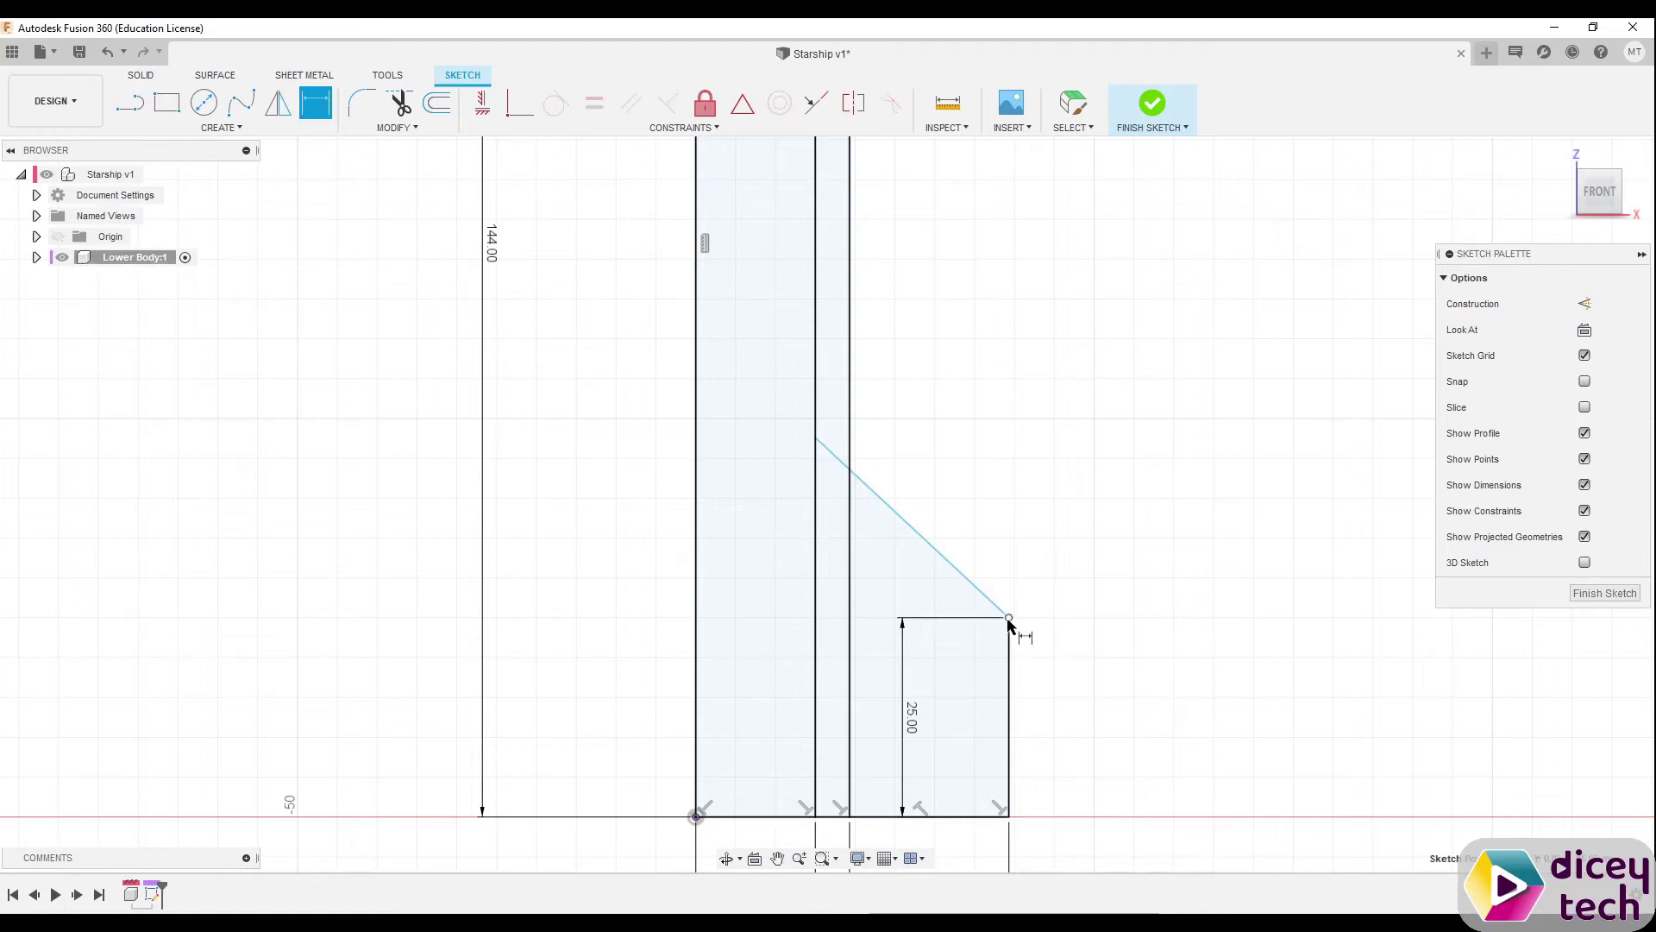
click(923, 536)
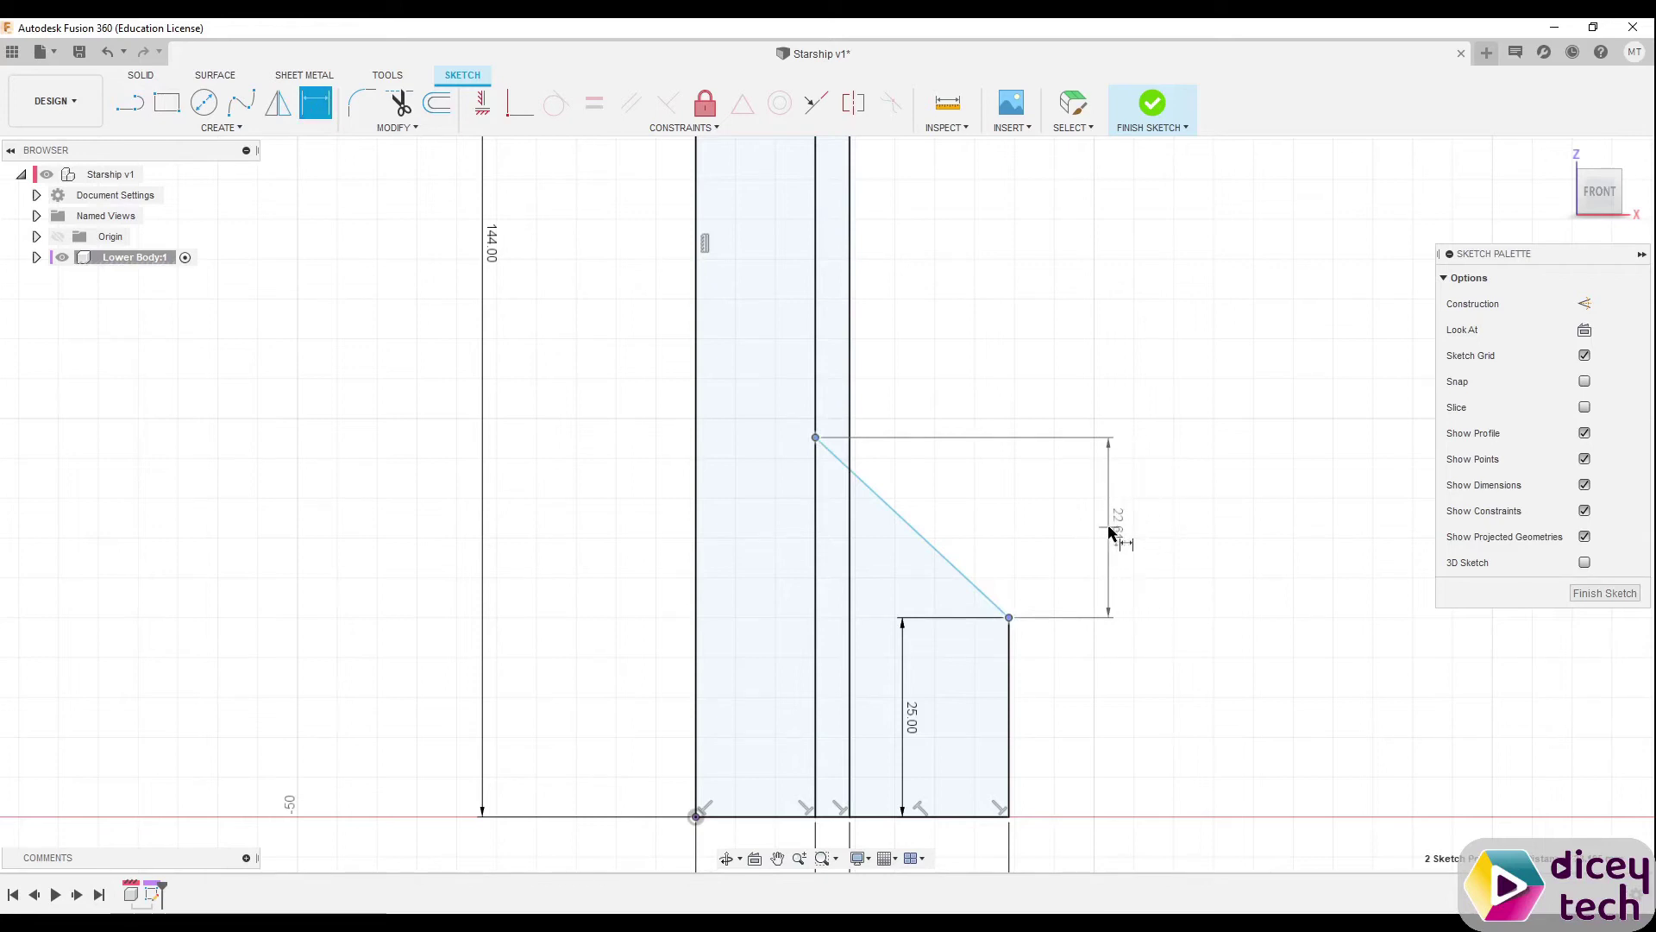
click(1118, 529)
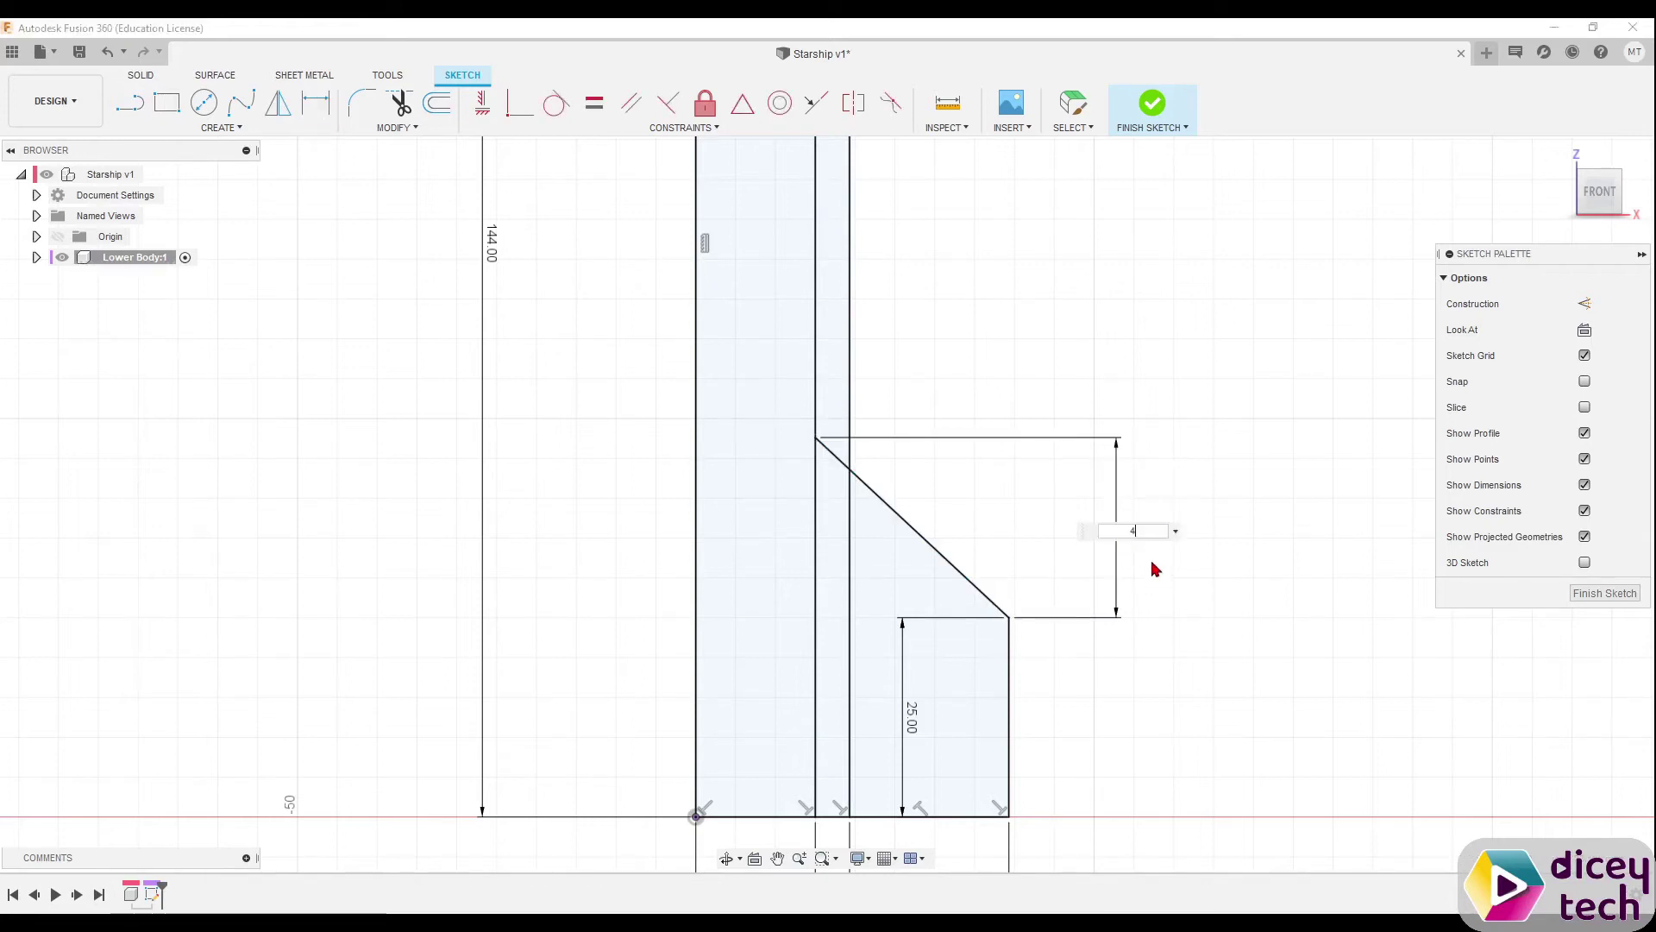
key(Return)
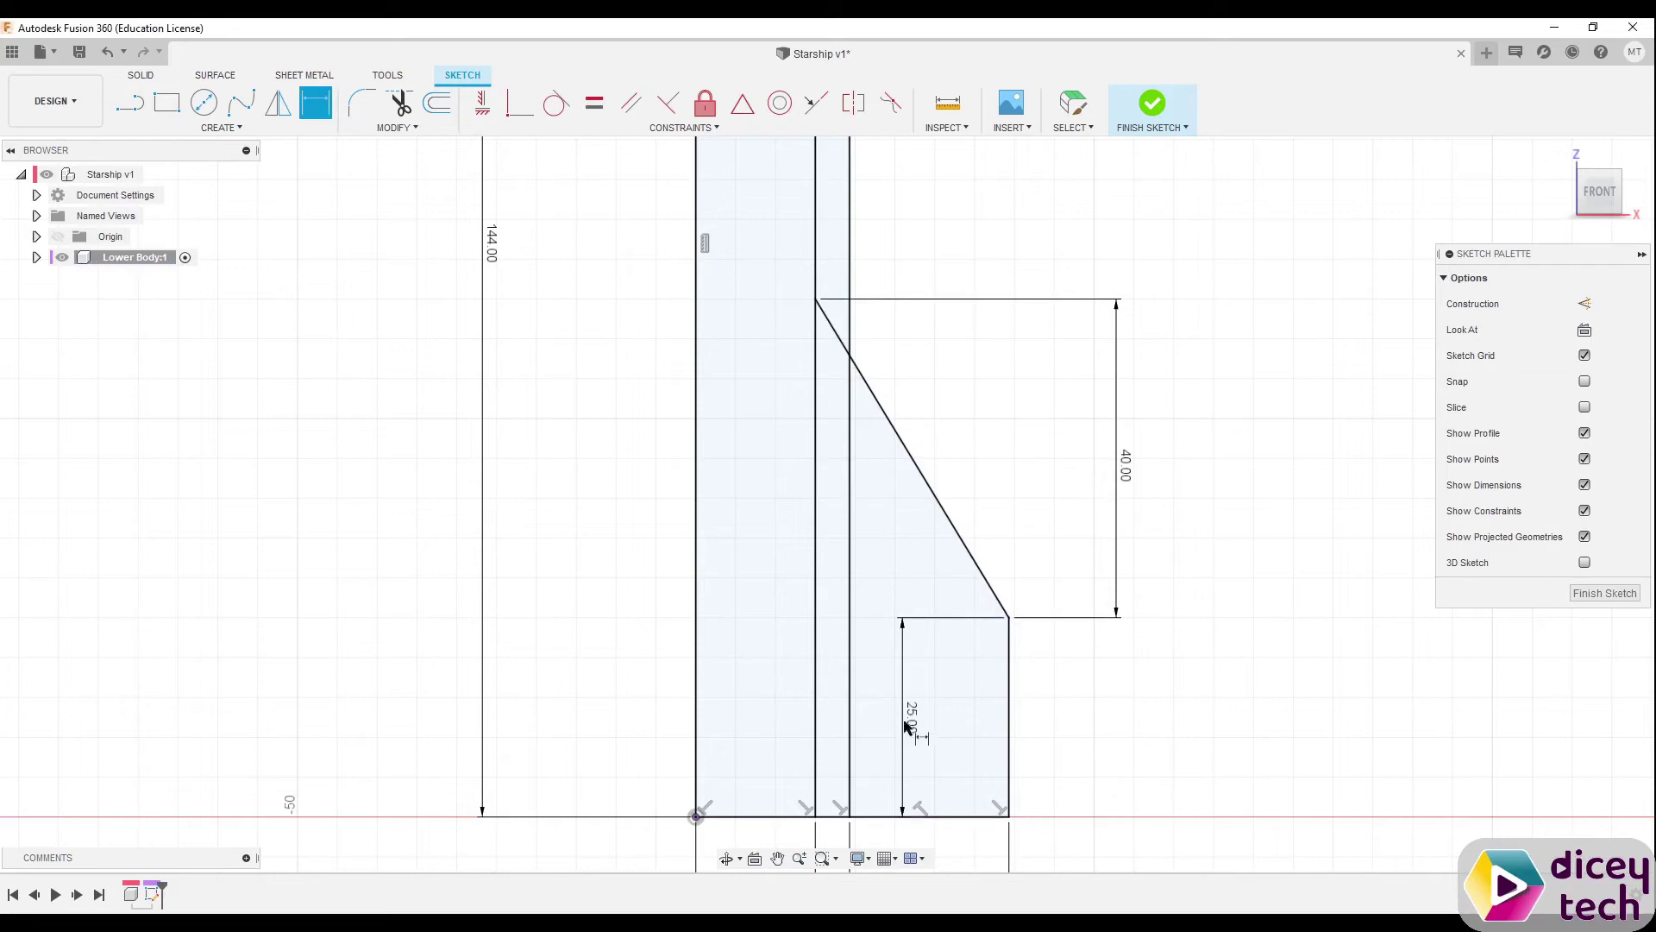
click(1191, 729)
scroll(1078, 759, down, 2)
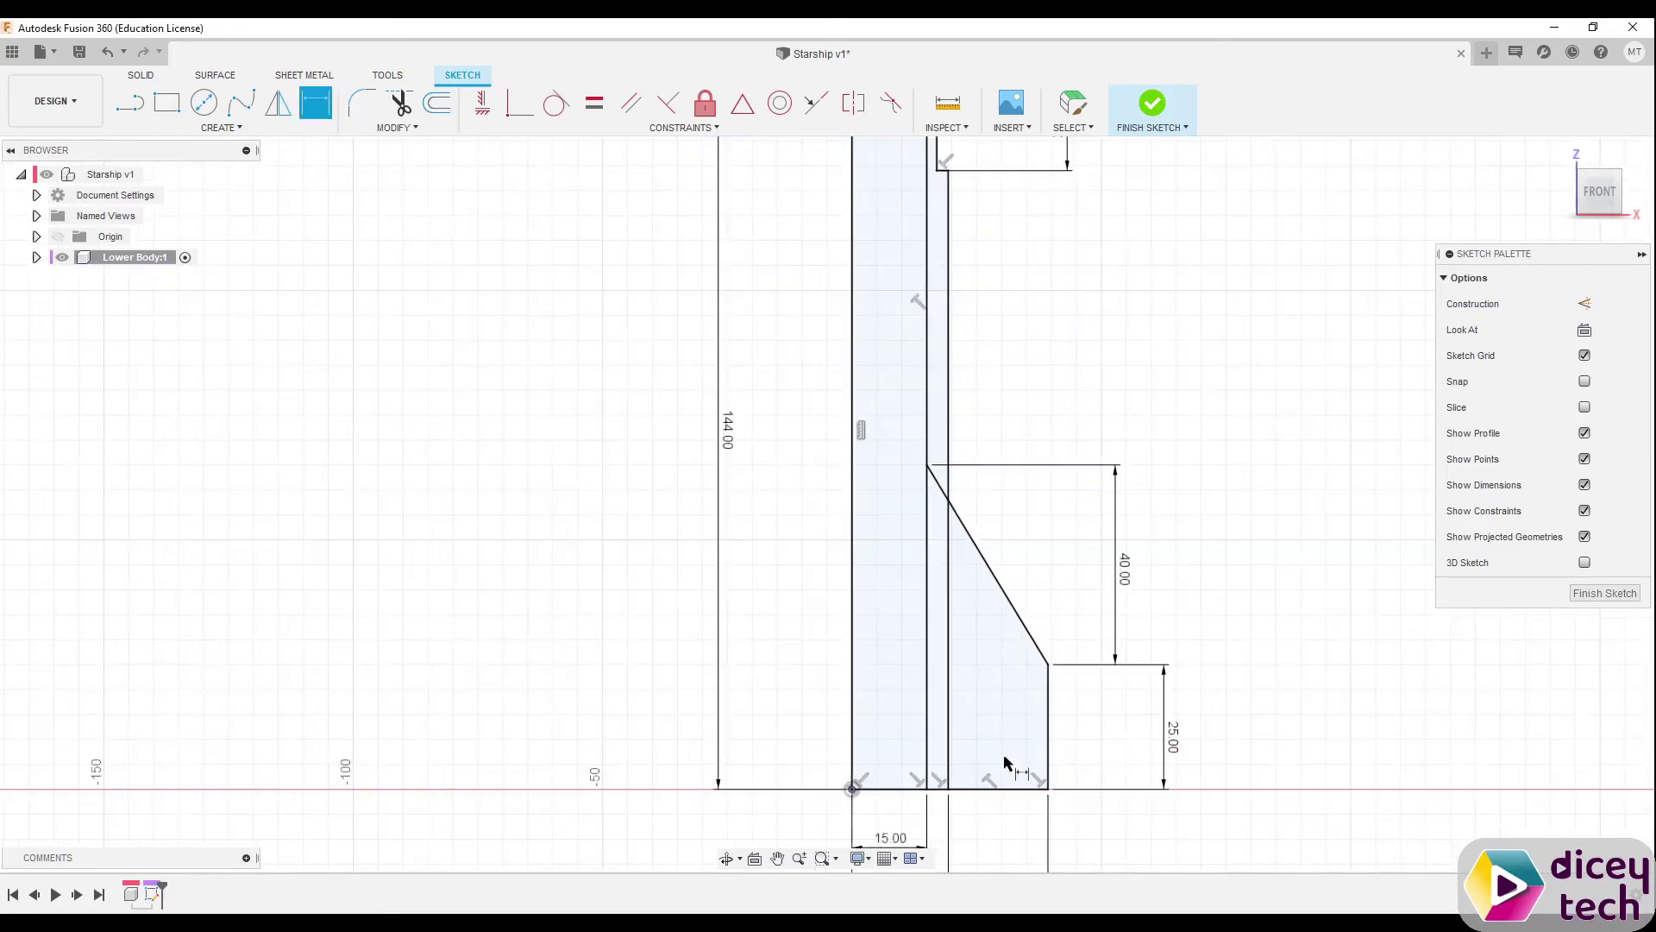
middle_drag(932, 695, 932, 587)
Draw a horizontal line across the inner wall strip near its base
key(l)
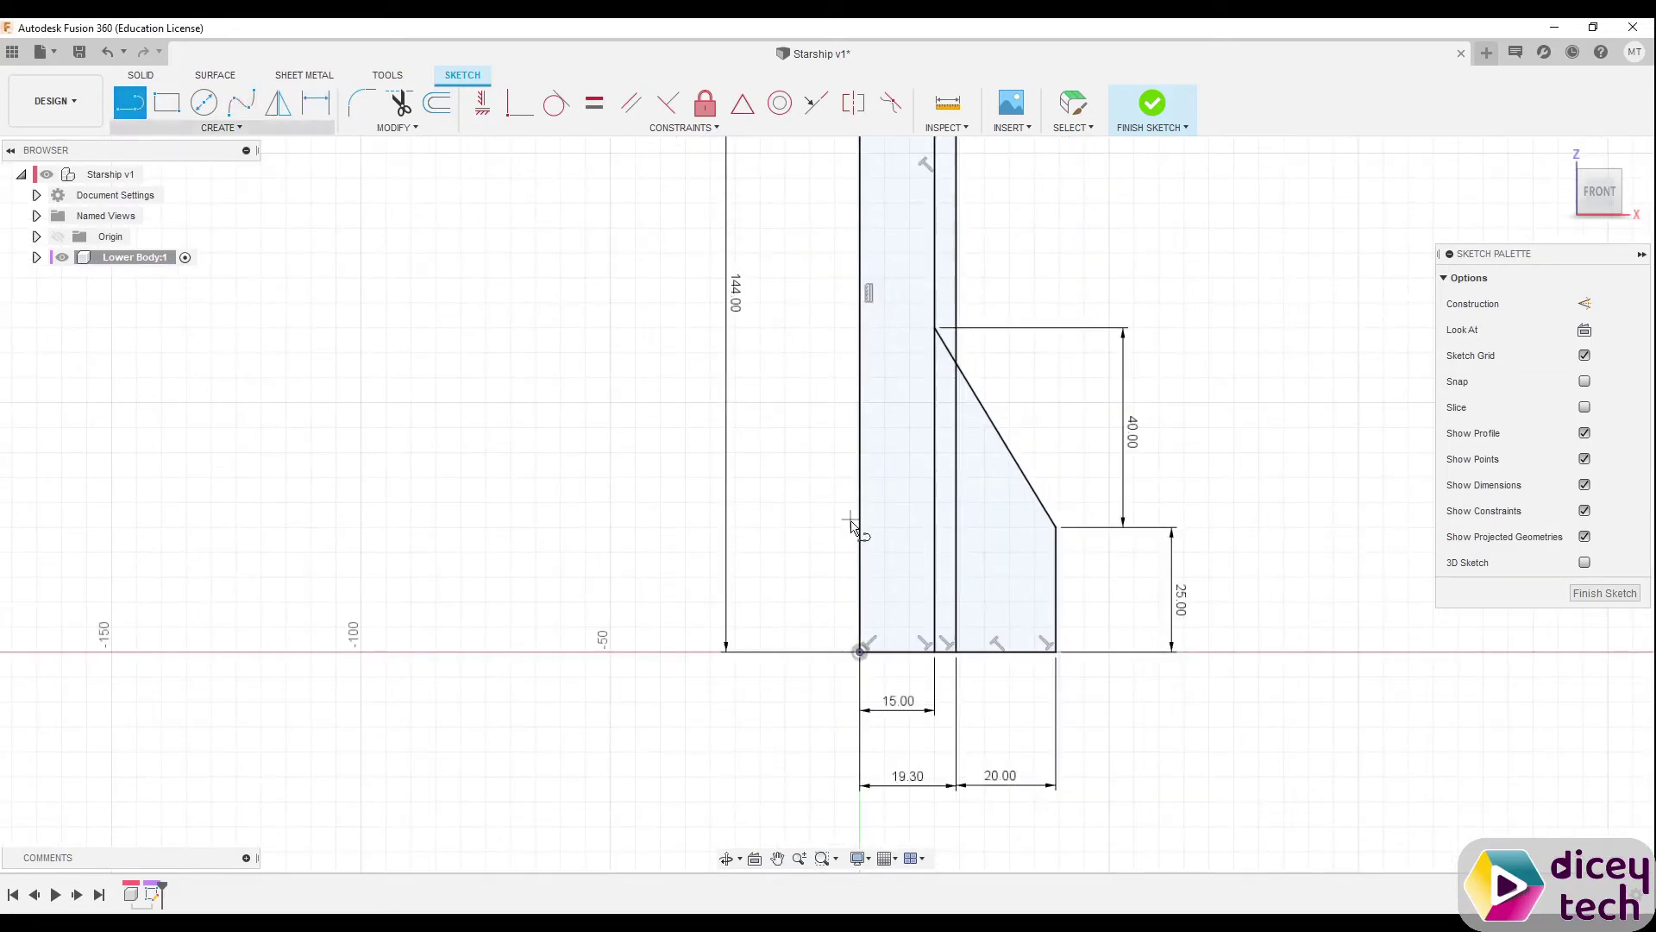
scroll(871, 637, up, 3)
click(867, 614)
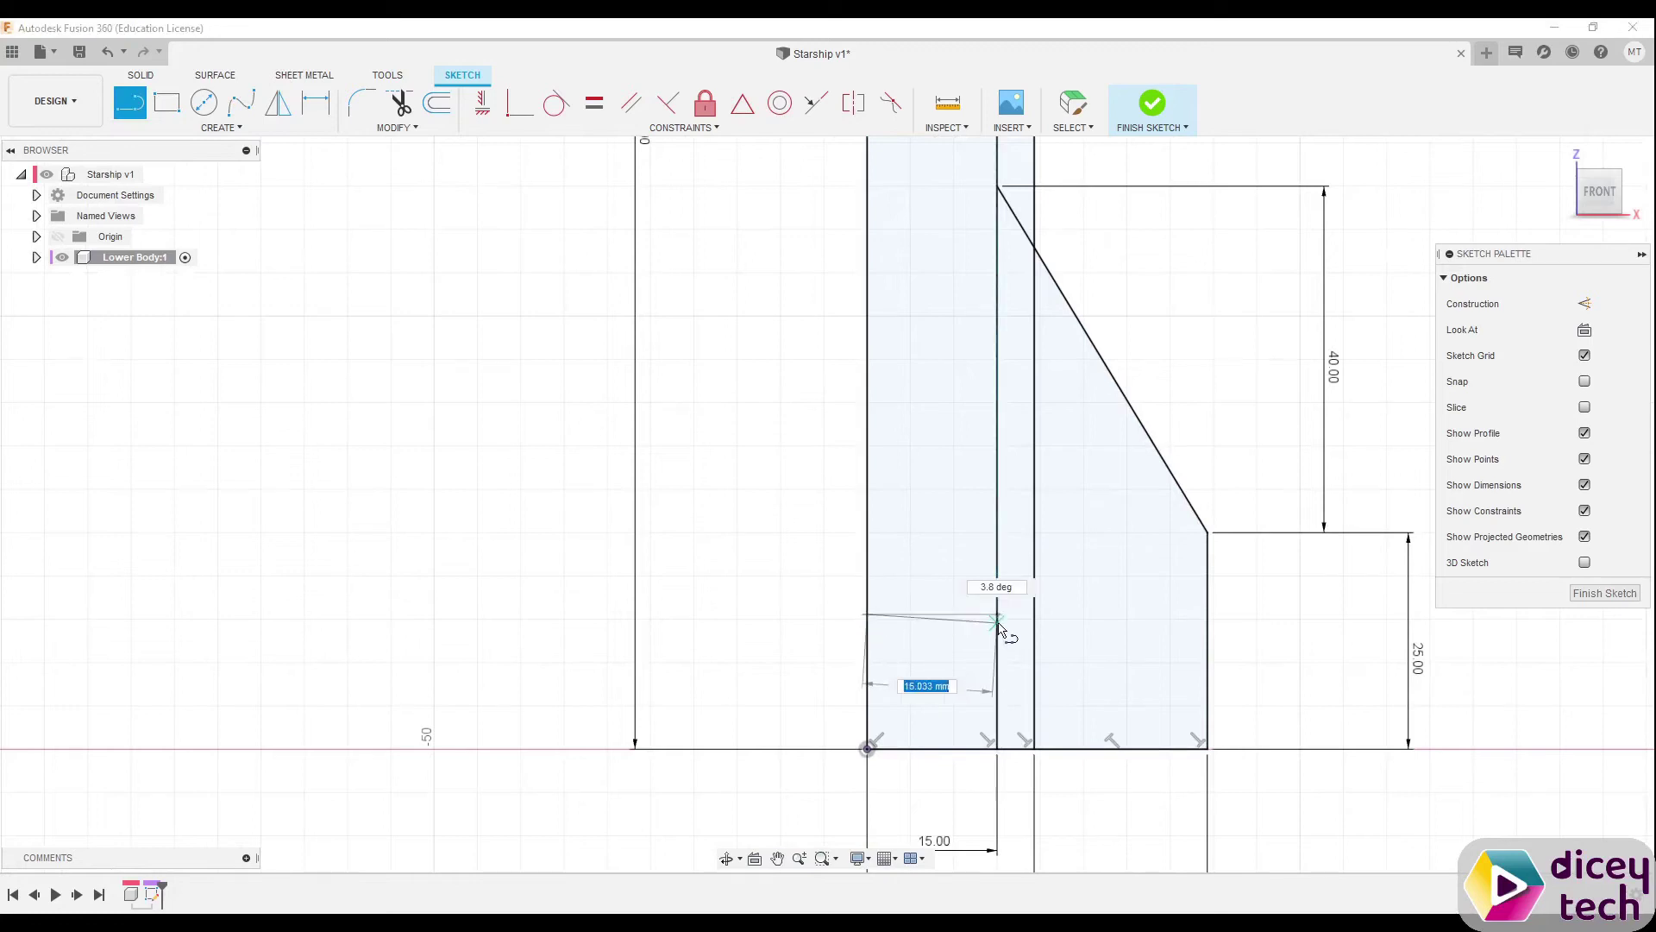
click(998, 616)
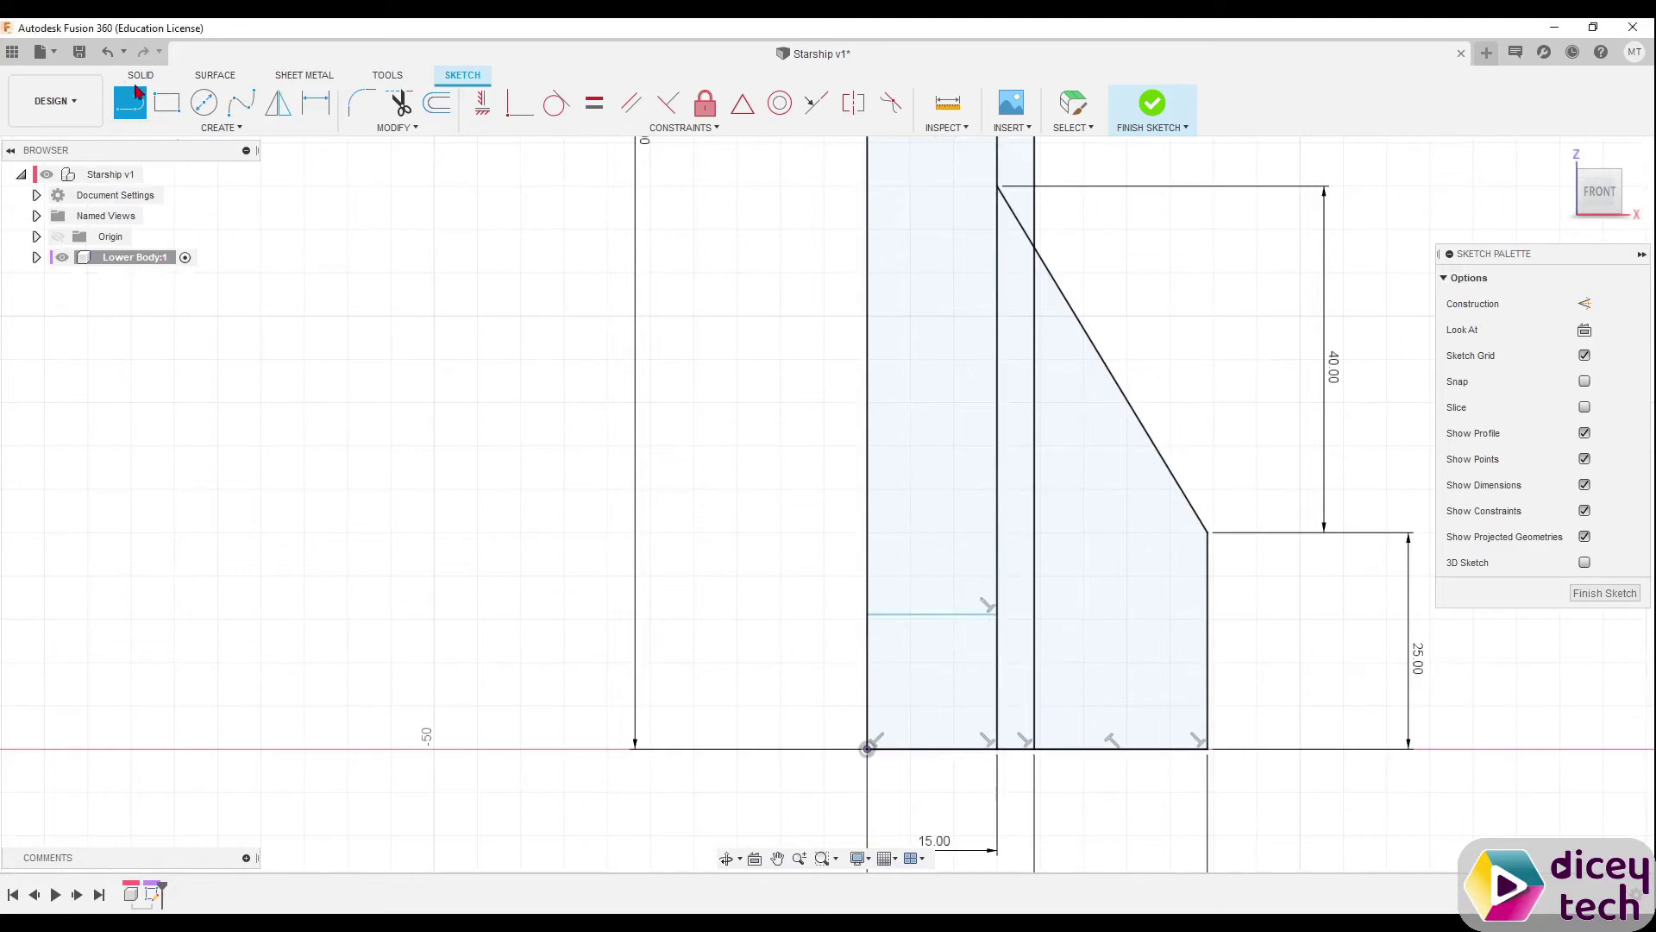
Dimension the distance between the new strip line and the bottom line
click(970, 615)
click(954, 748)
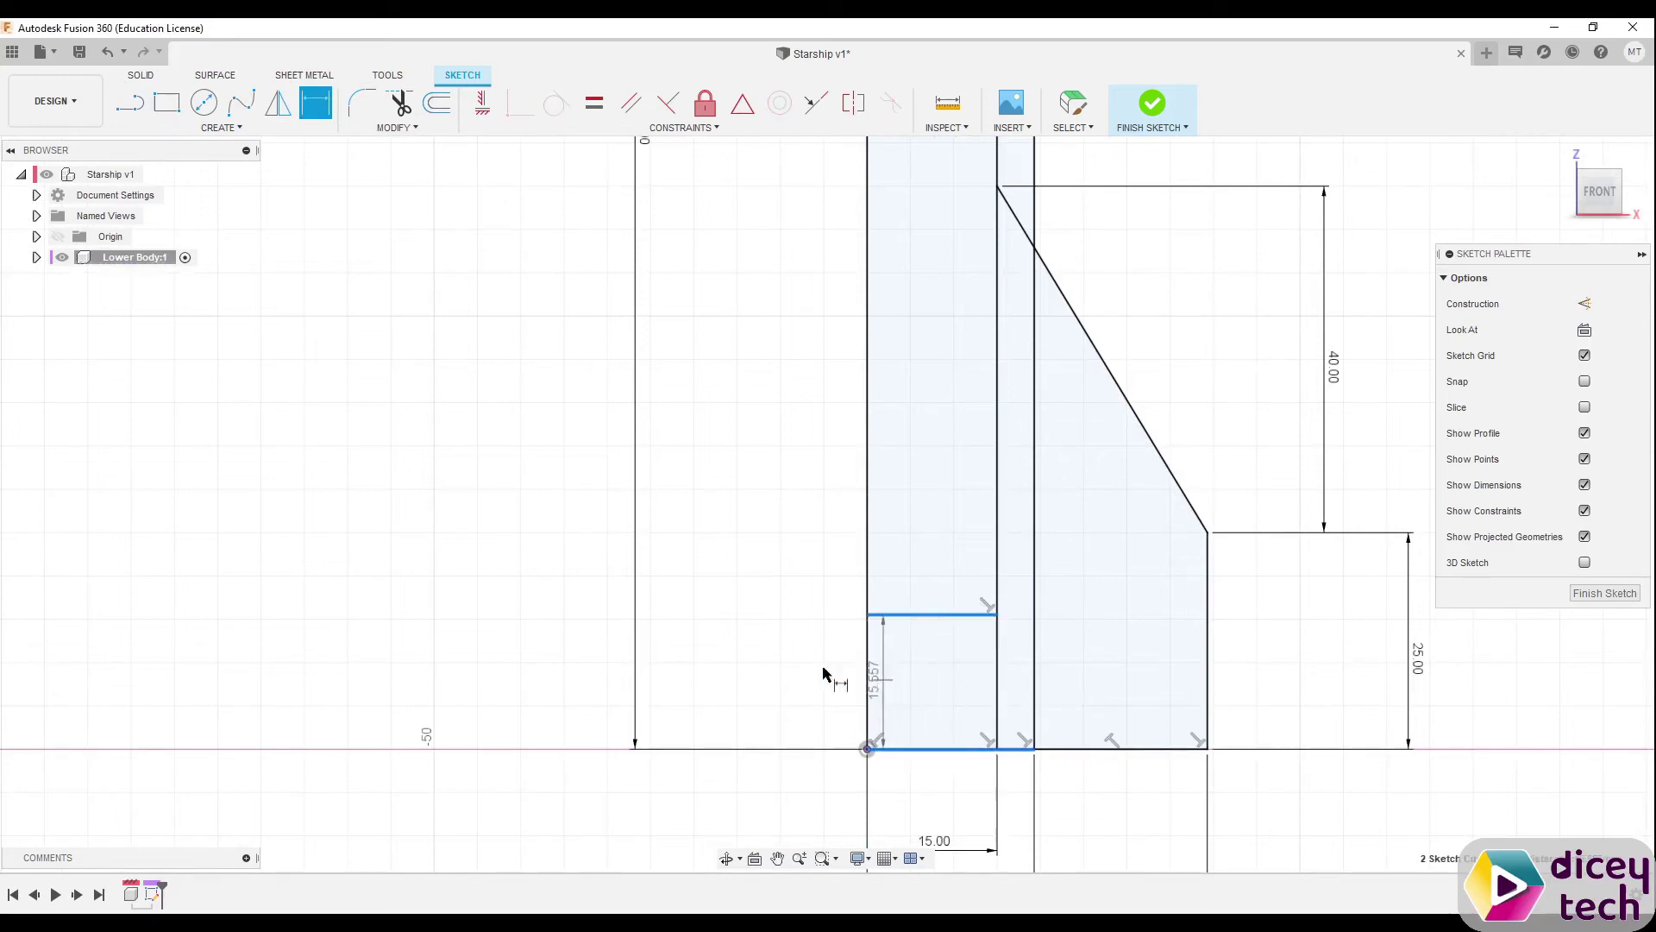
click(1294, 690)
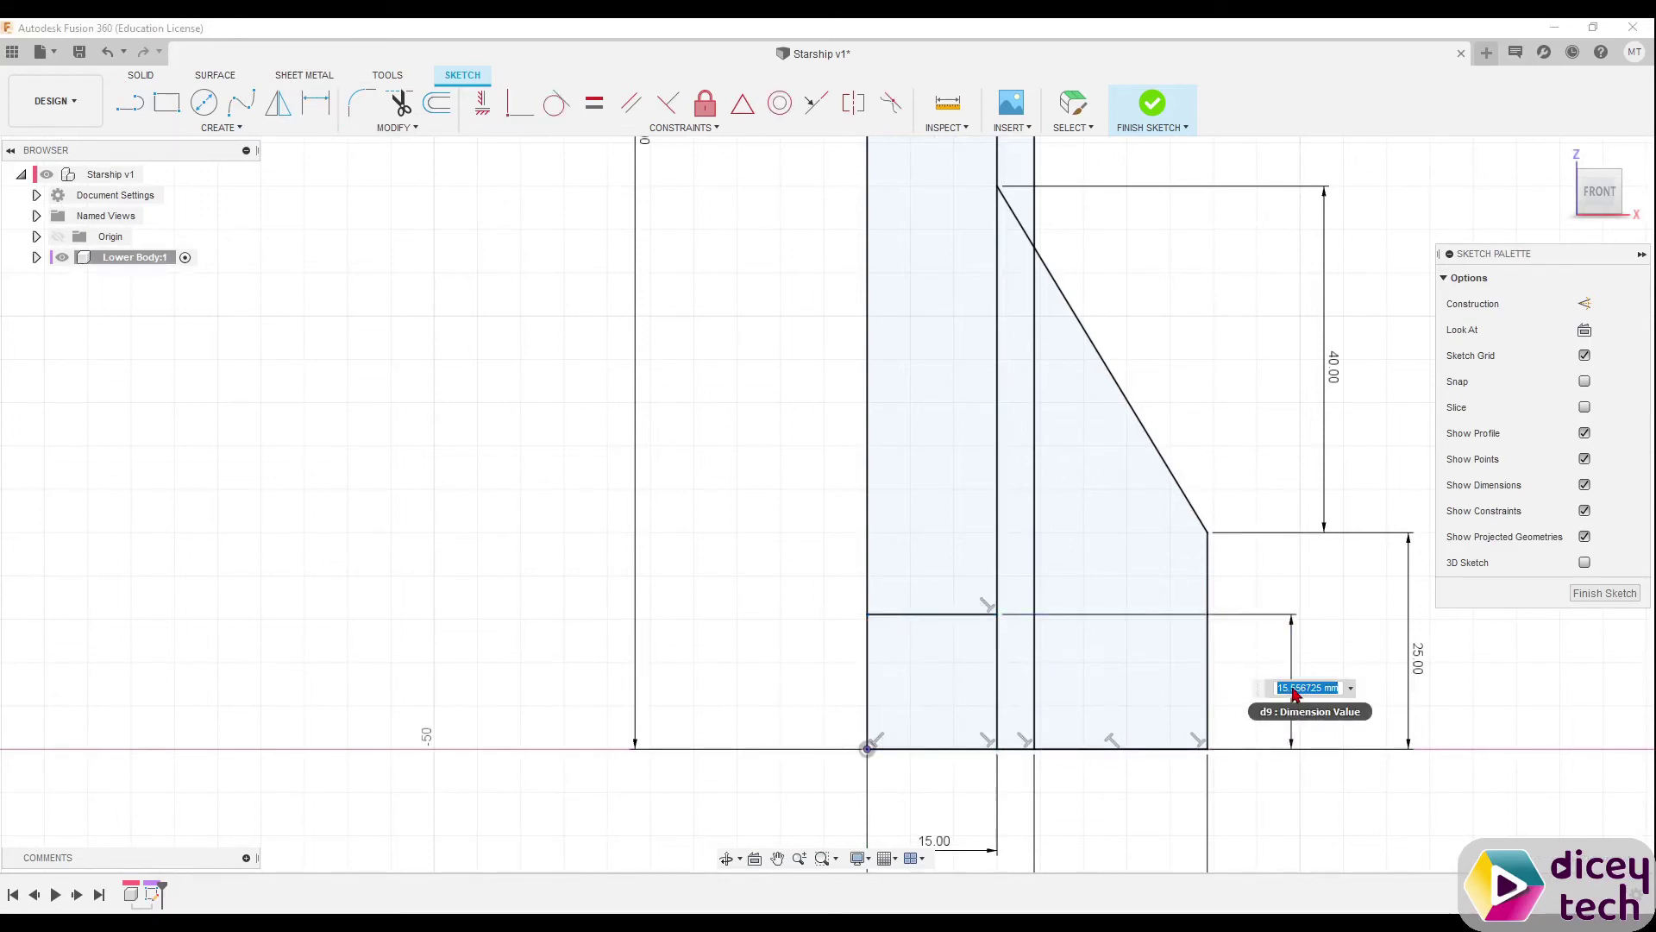
Set the strip line 15 mm above the base and exit dimensioning
text(15)
key(Return)
scroll(1262, 746, down, 5)
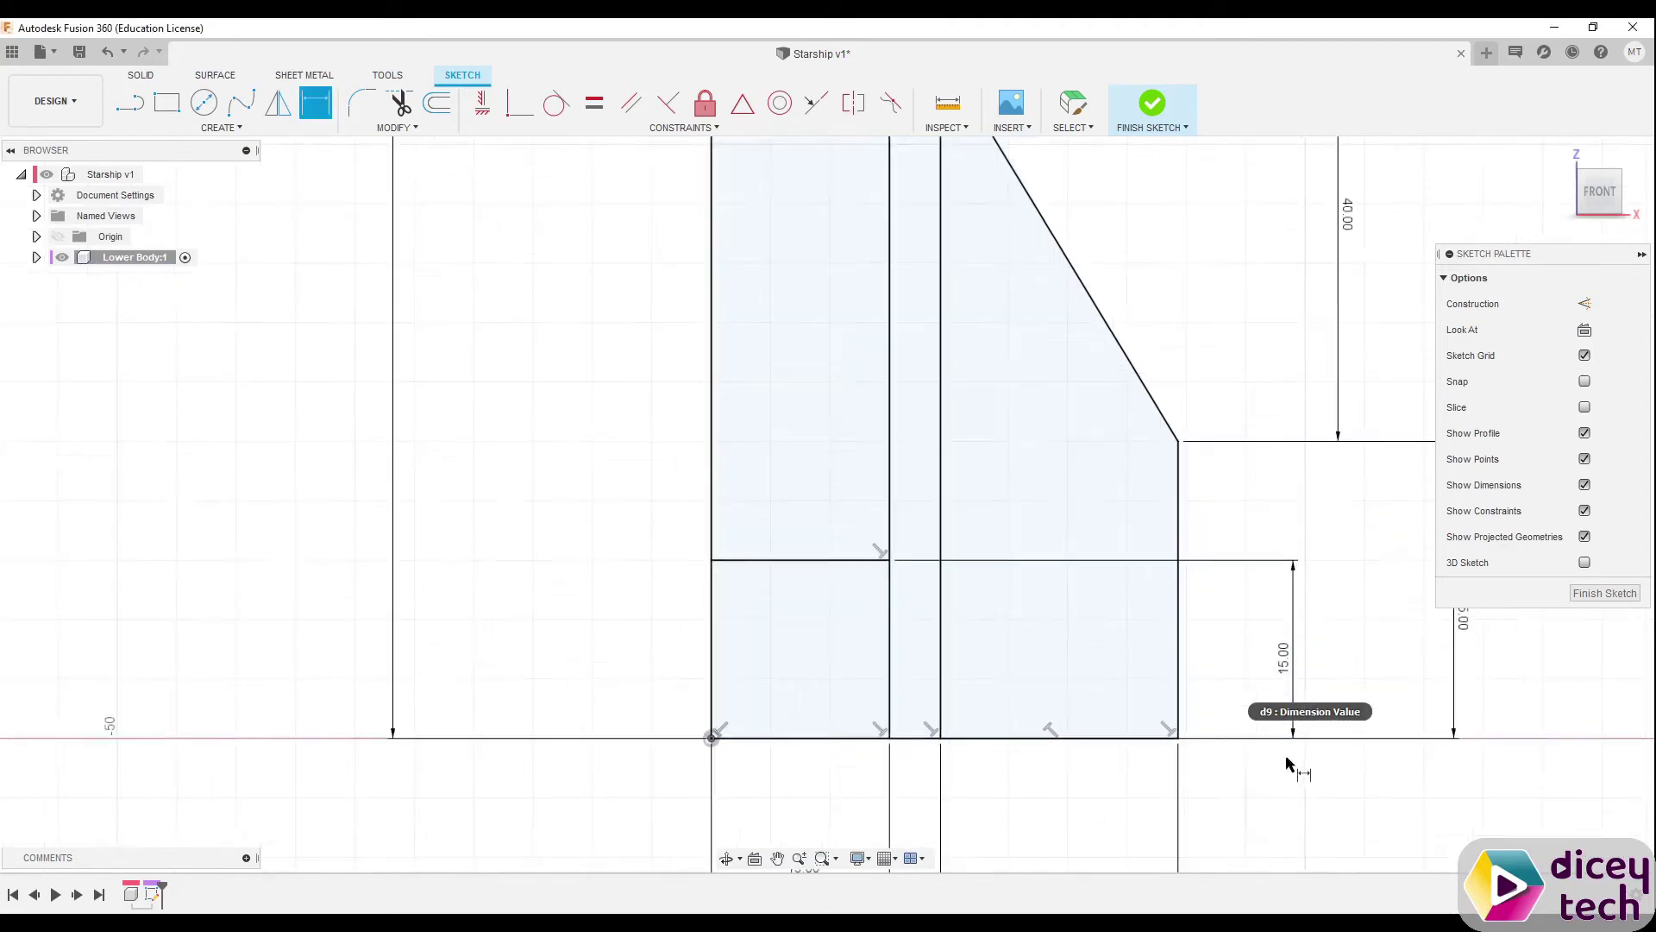
key(Escape)
scroll(891, 555, down, 3)
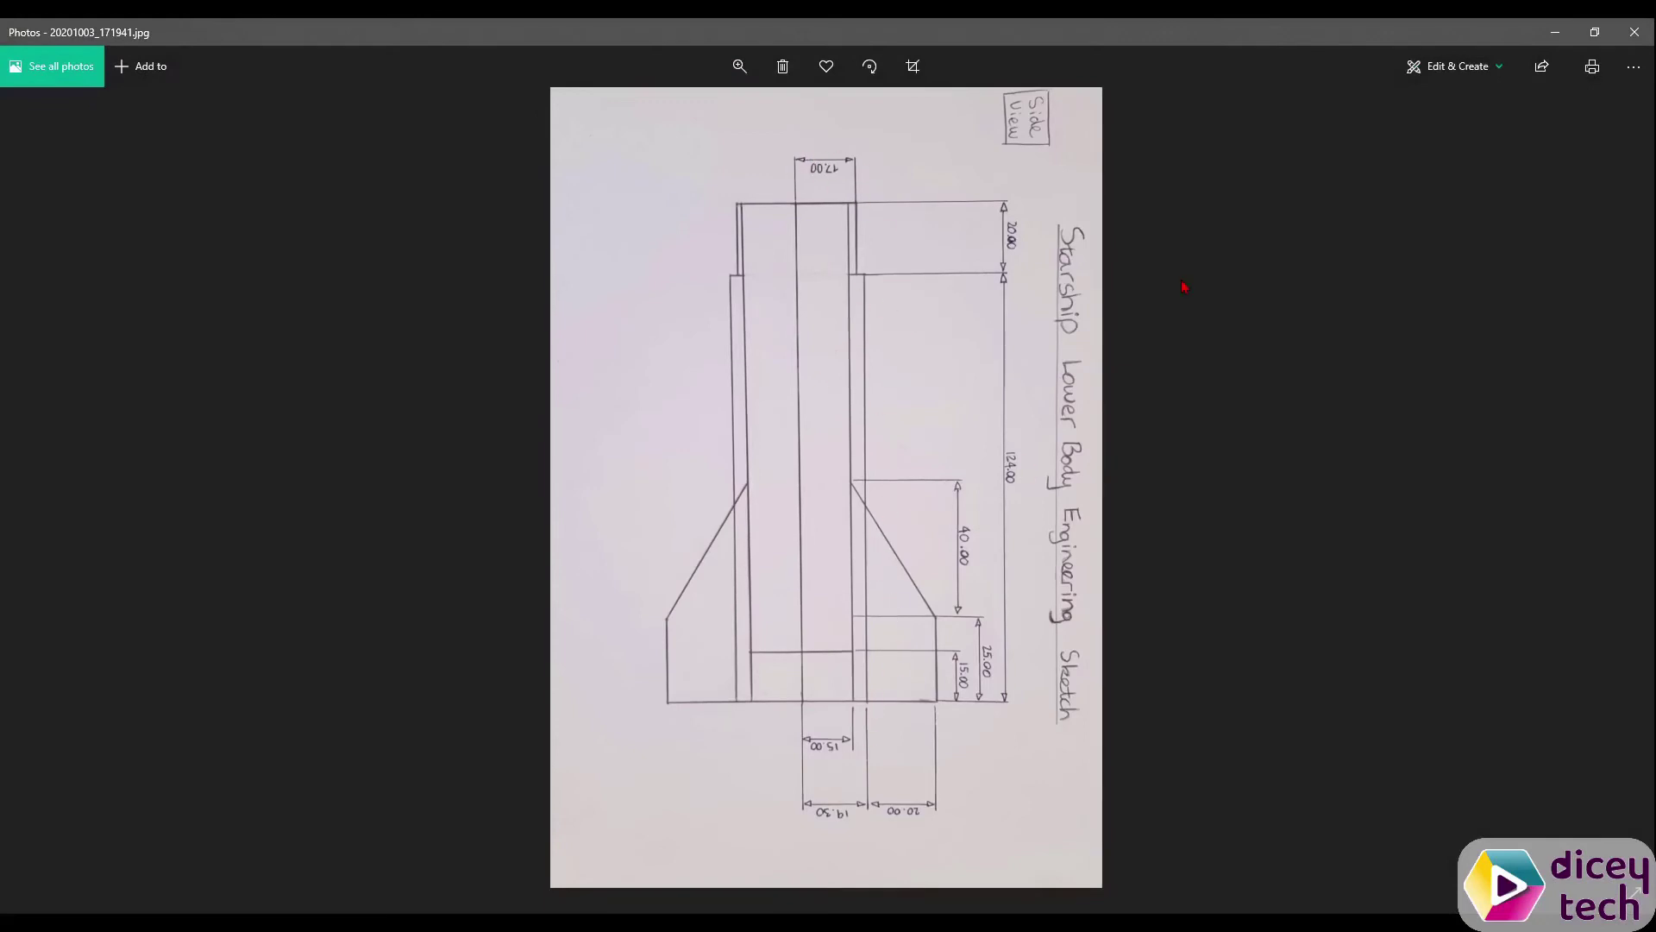
Put away the reference drawing and orbit the finished Lower Body sketch into 3D
click(1554, 33)
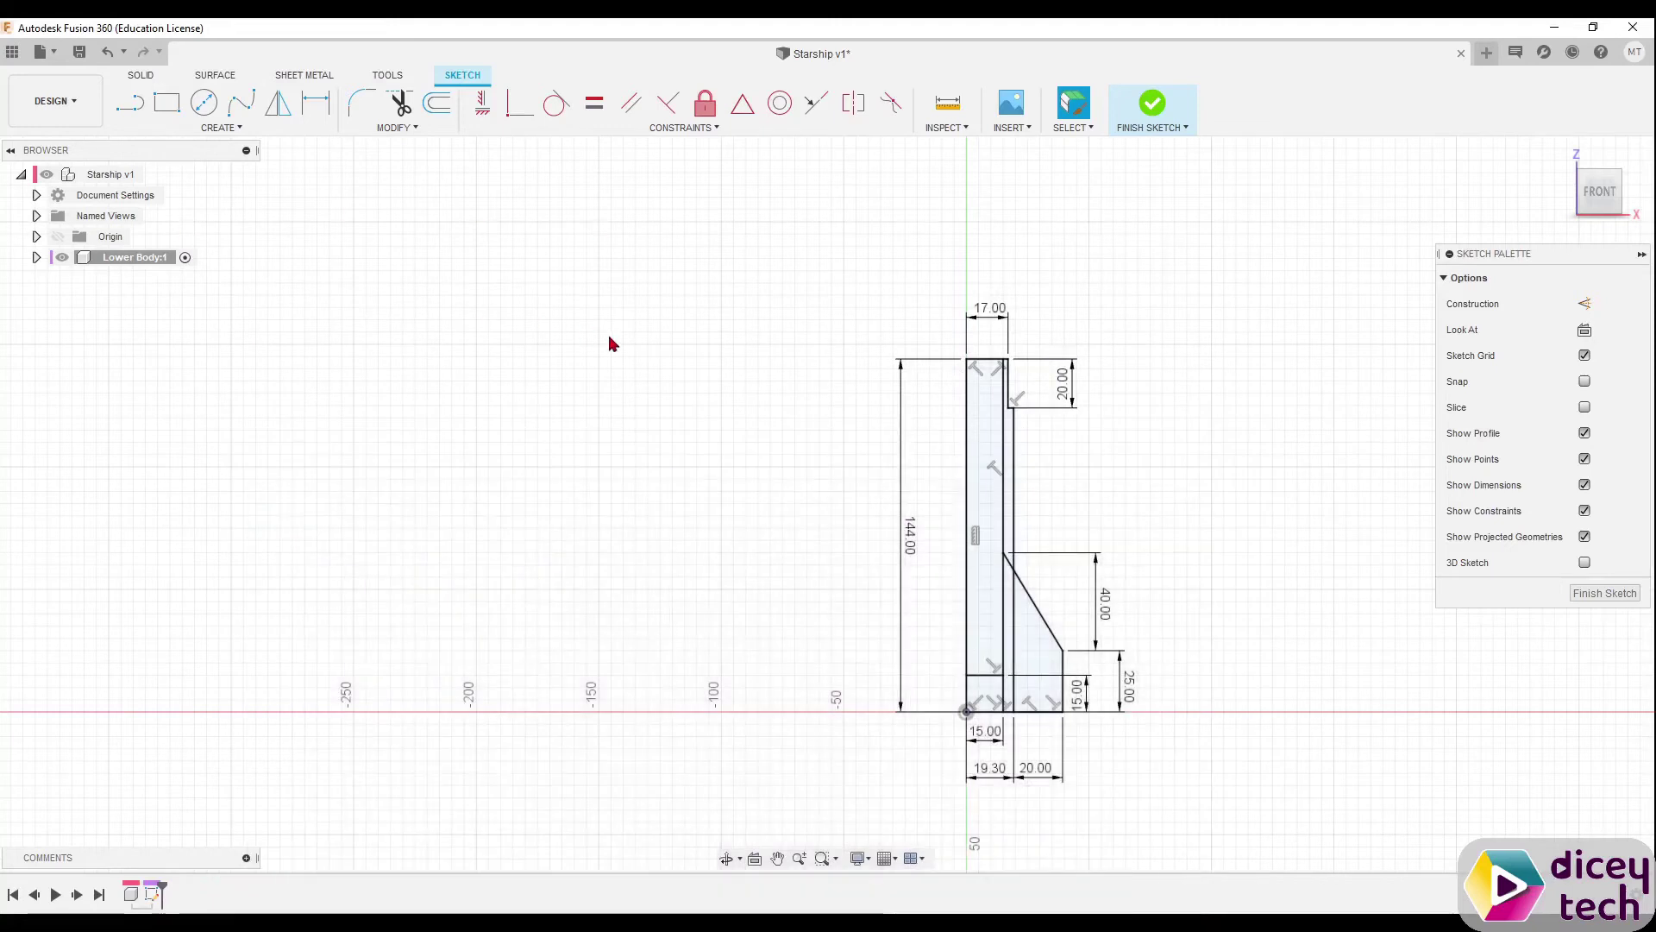
scroll(565, 421, down, 2)
scroll(651, 521, up, 4)
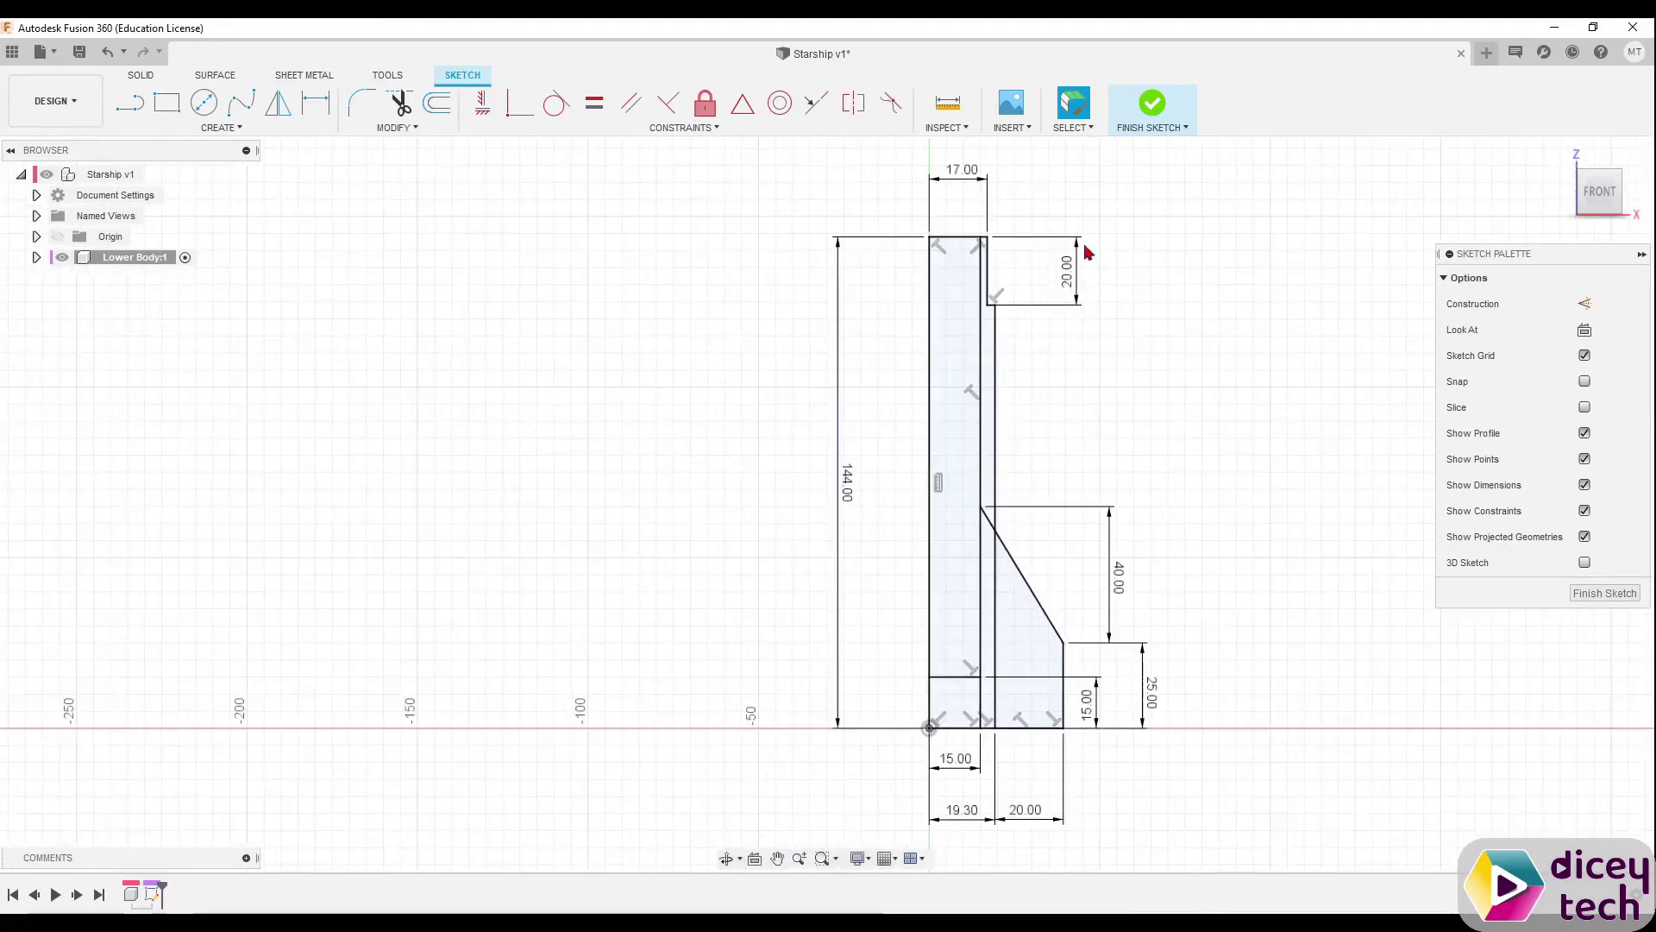
shift+middle_drag(1156, 172, 1049, 299)
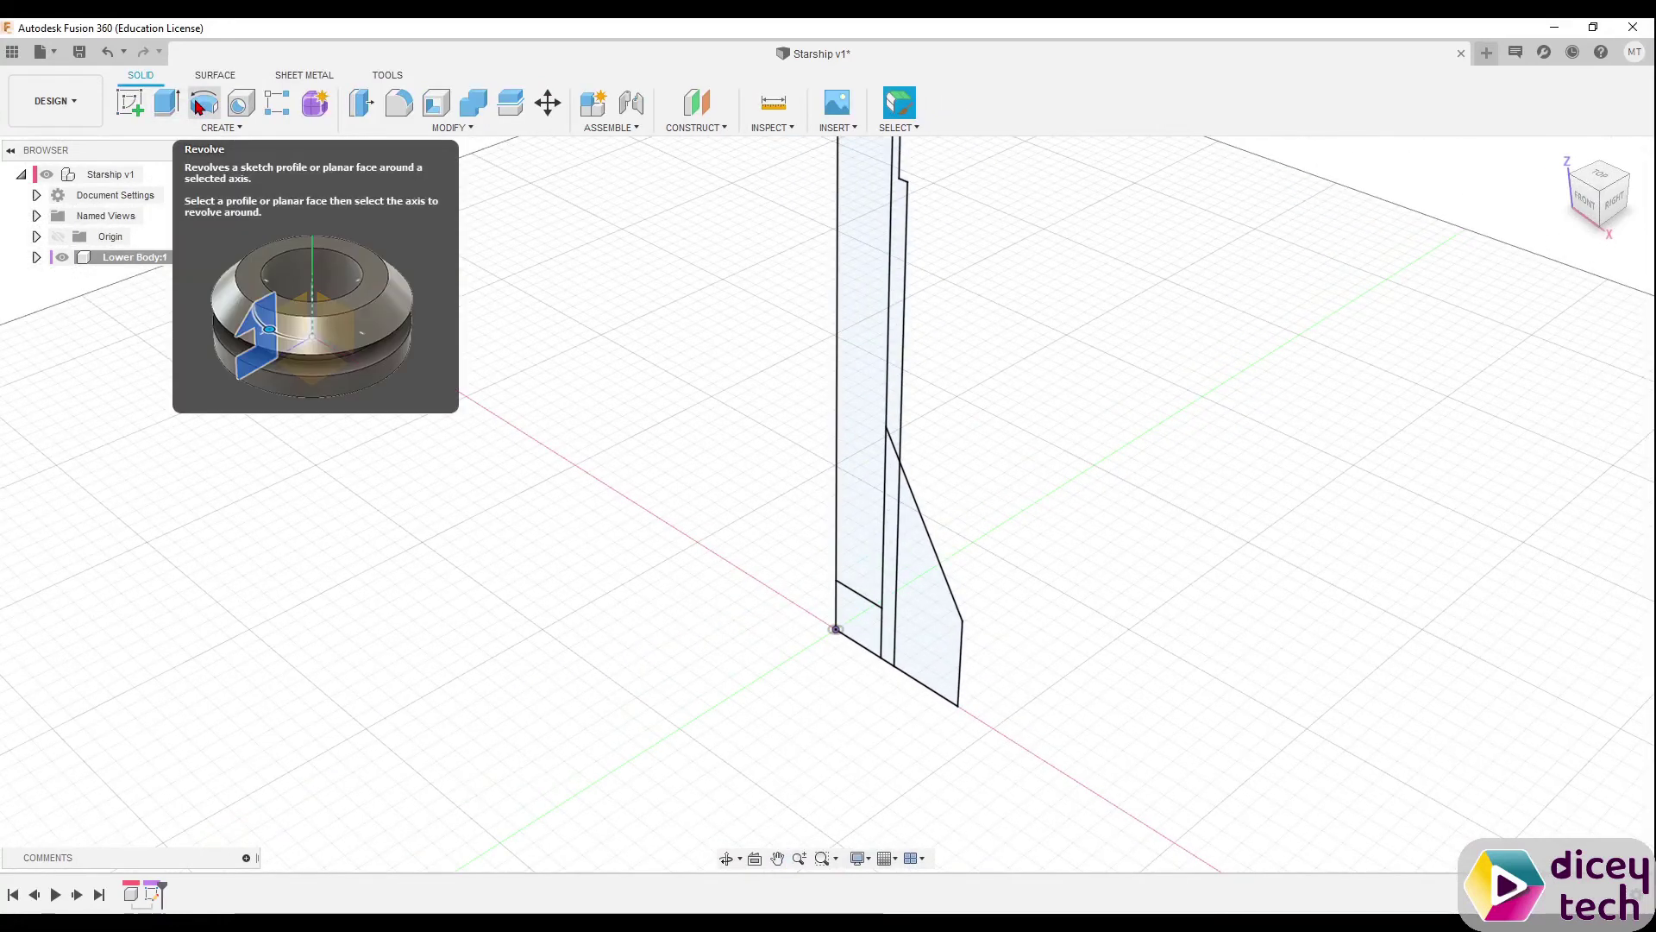
Start a revolve with the bottom rectangle and both narrow strip profiles selected
click(198, 105)
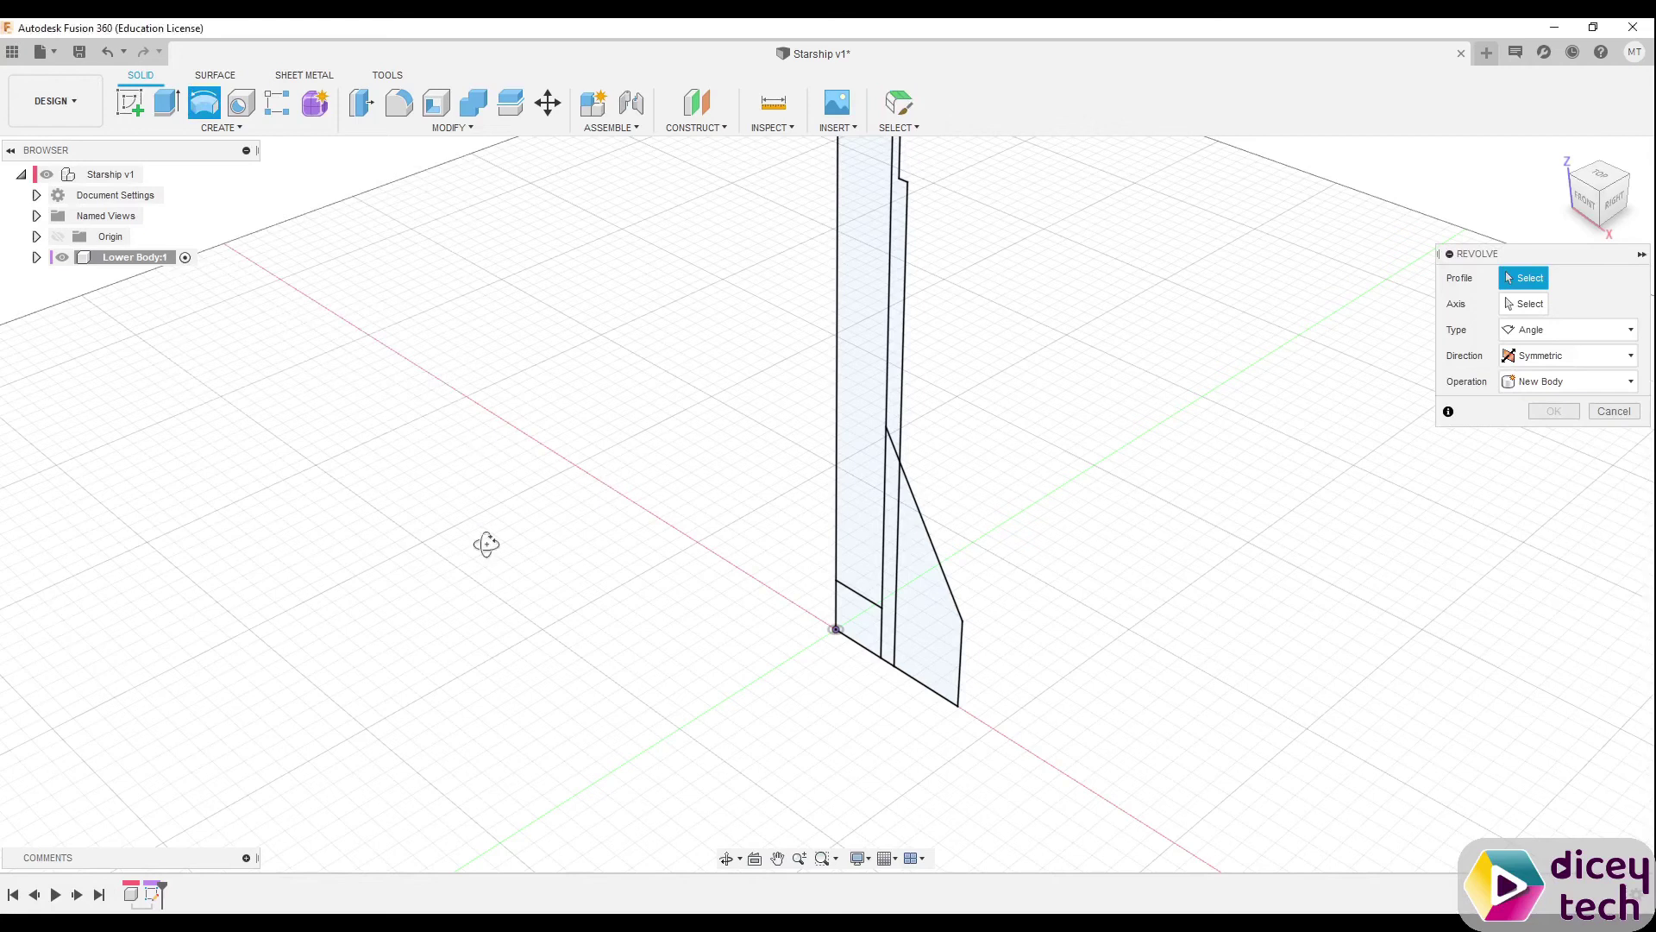
shift+middle_drag(505, 543, 549, 543)
click(849, 664)
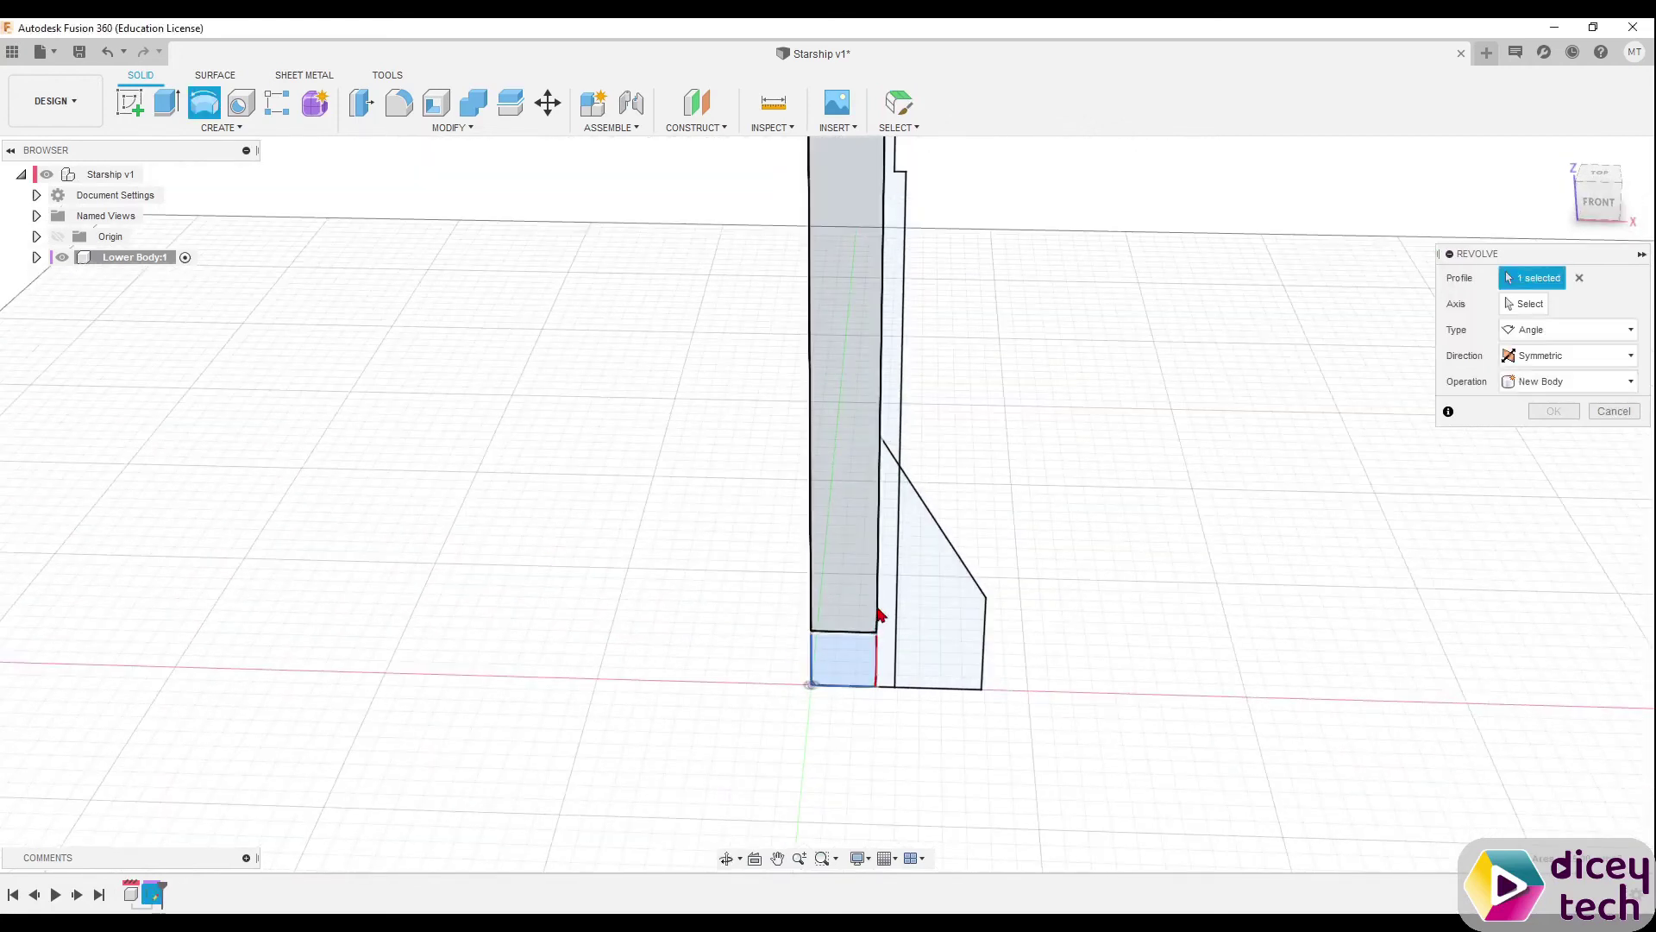
click(889, 600)
shift+middle_drag(888, 599, 979, 378)
click(914, 361)
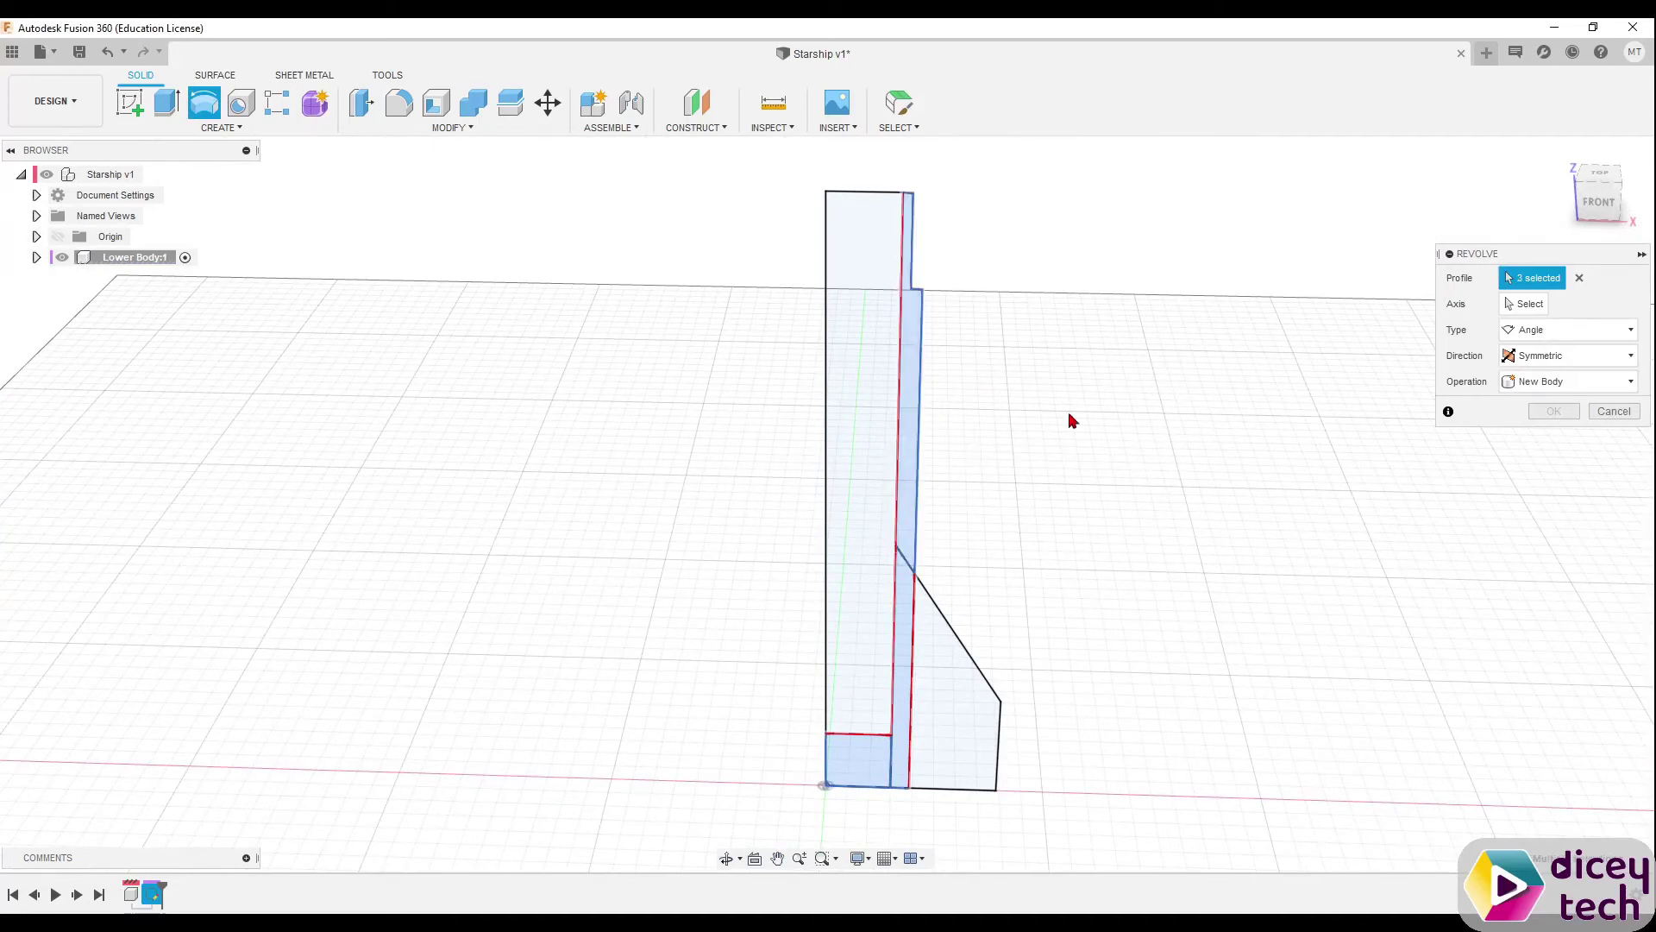
Revolve around the left vertical edge, Symmetric at 90°, creating the hollow body
click(1547, 304)
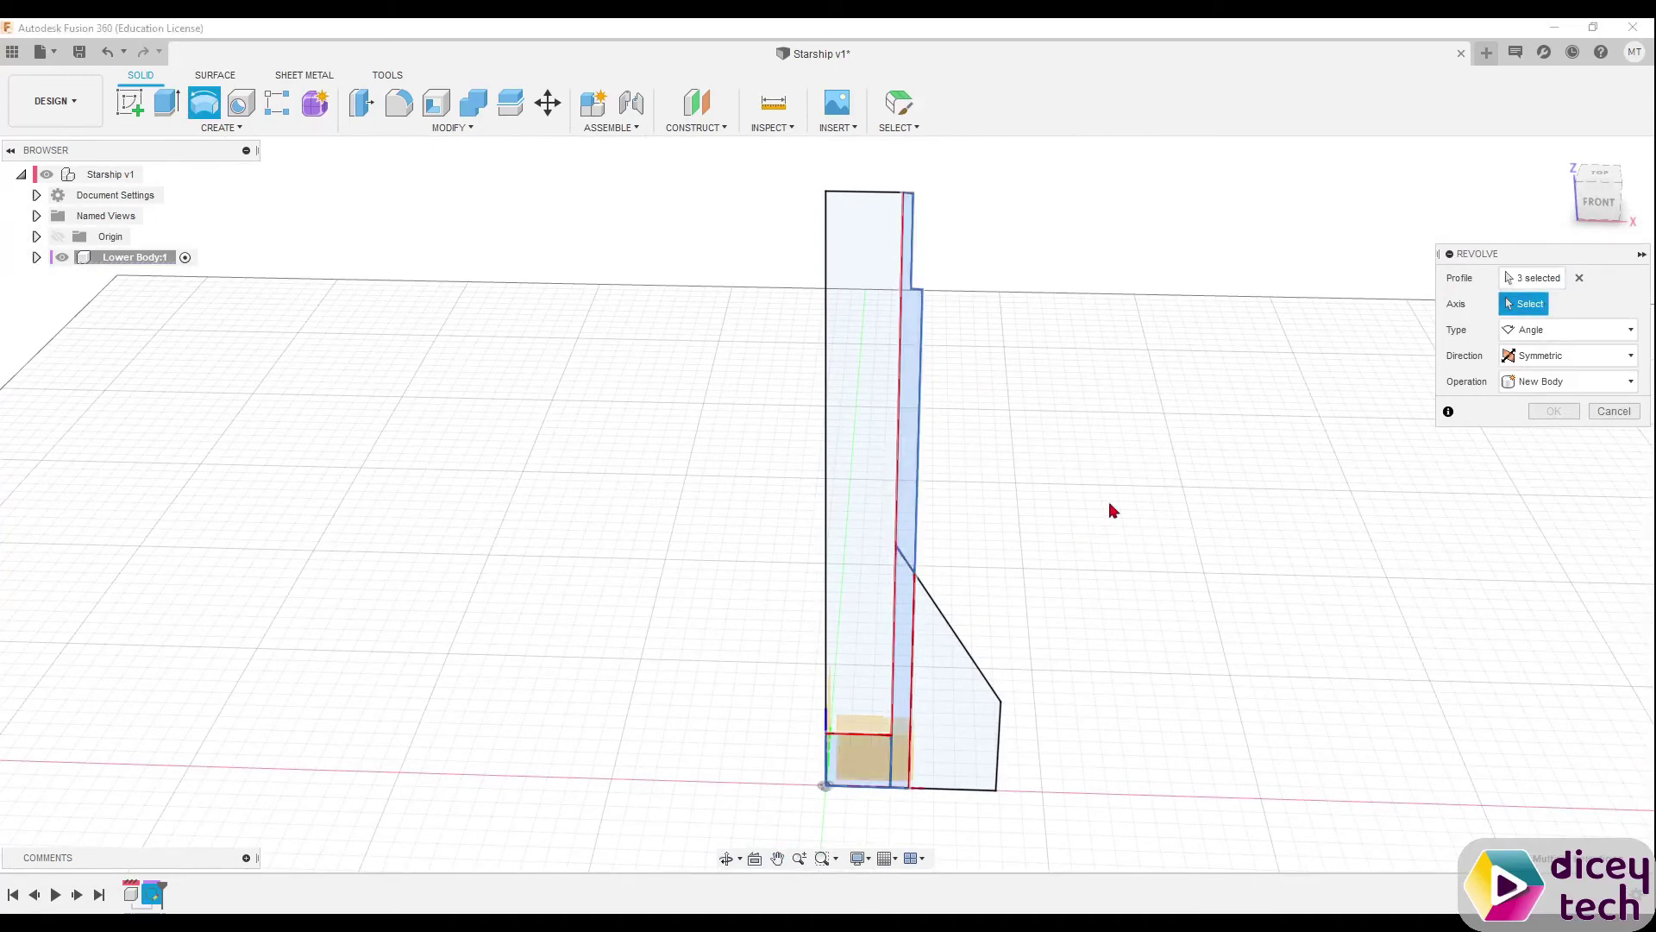
mouse_move(721, 794)
shift+middle_down()
mouse_move(729, 780)
mouse_move(776, 802)
shift+middle_up()
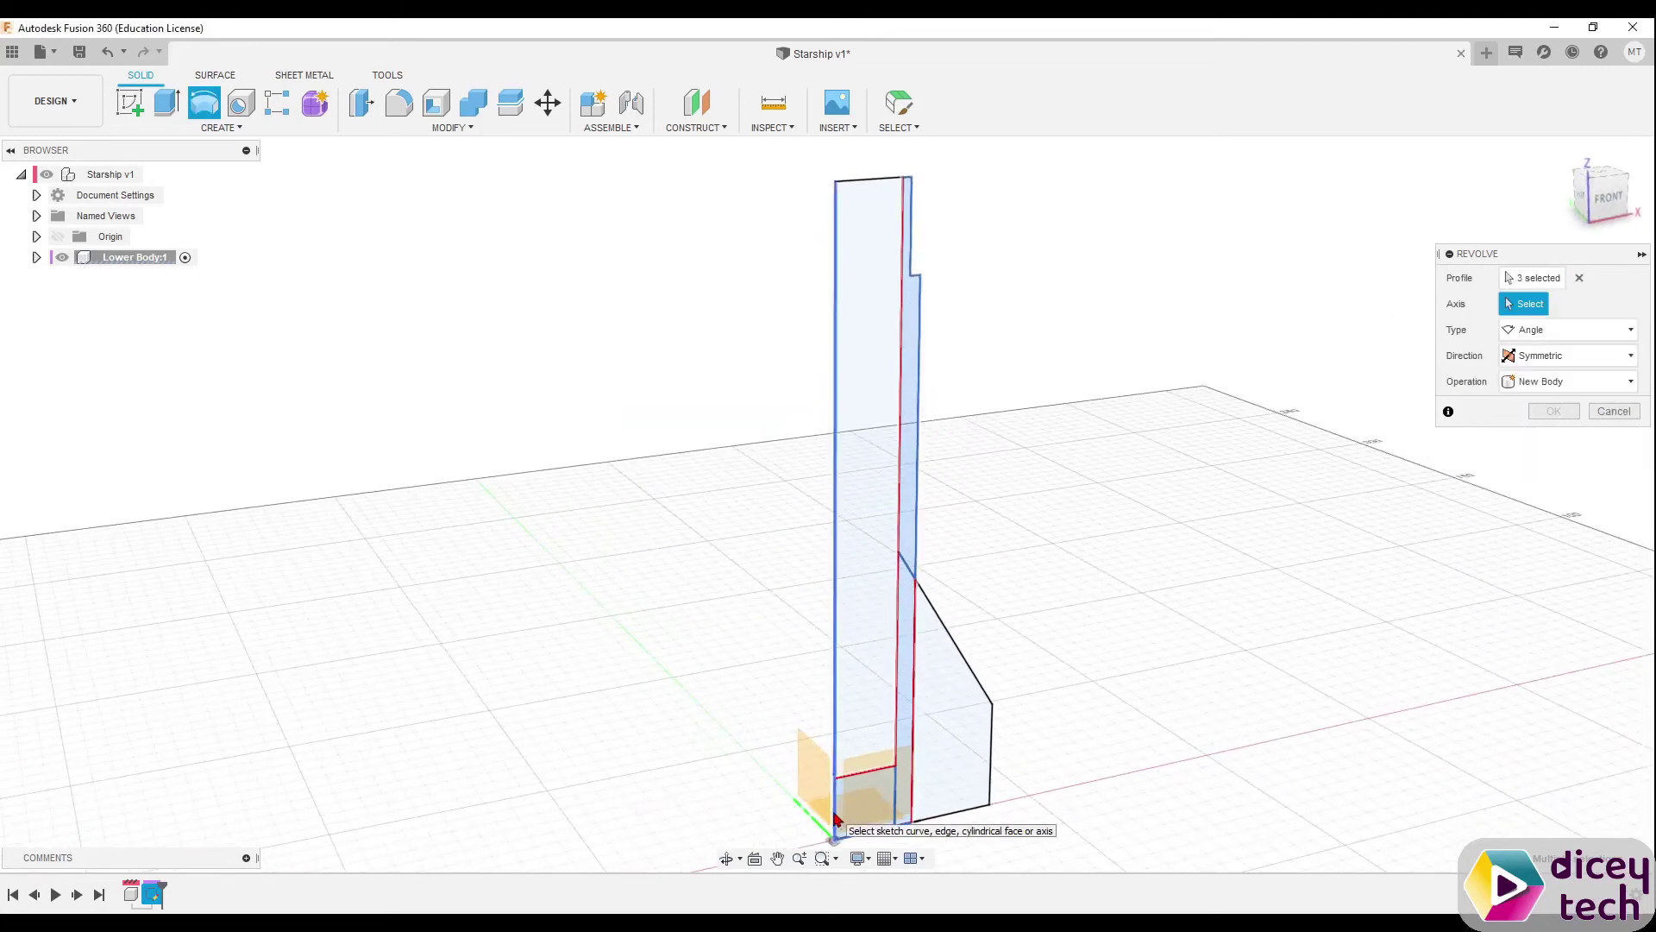
click(834, 816)
shift+middle_drag(1164, 773, 1146, 772)
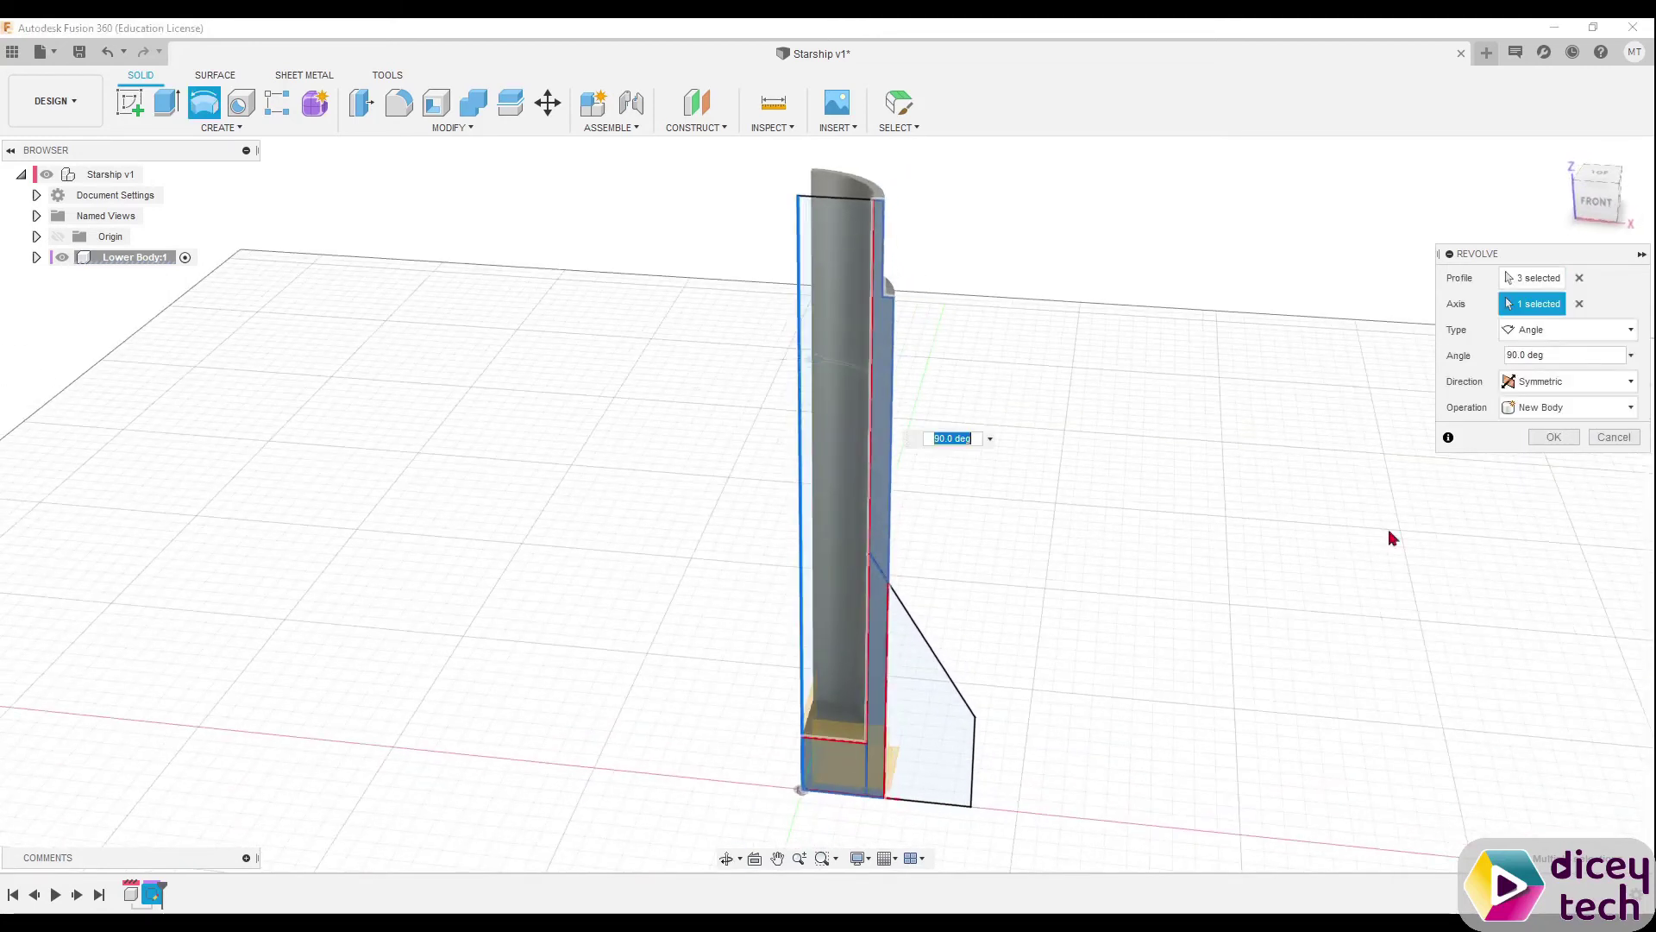
click(1548, 382)
click(1539, 404)
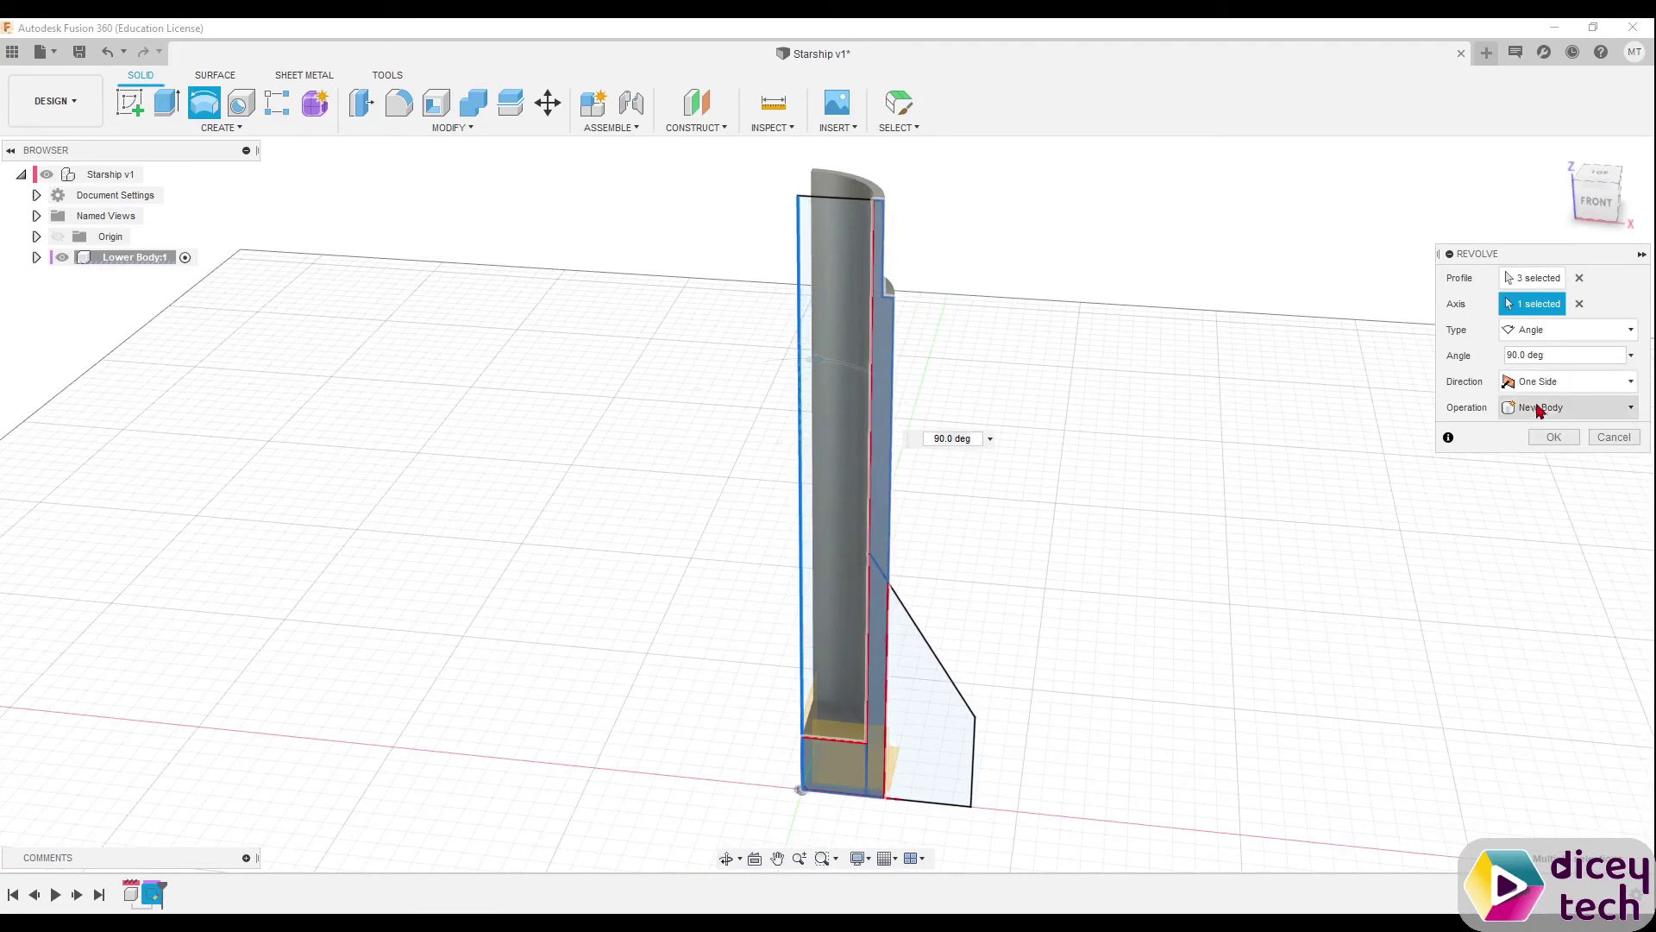
click(1578, 383)
click(1541, 442)
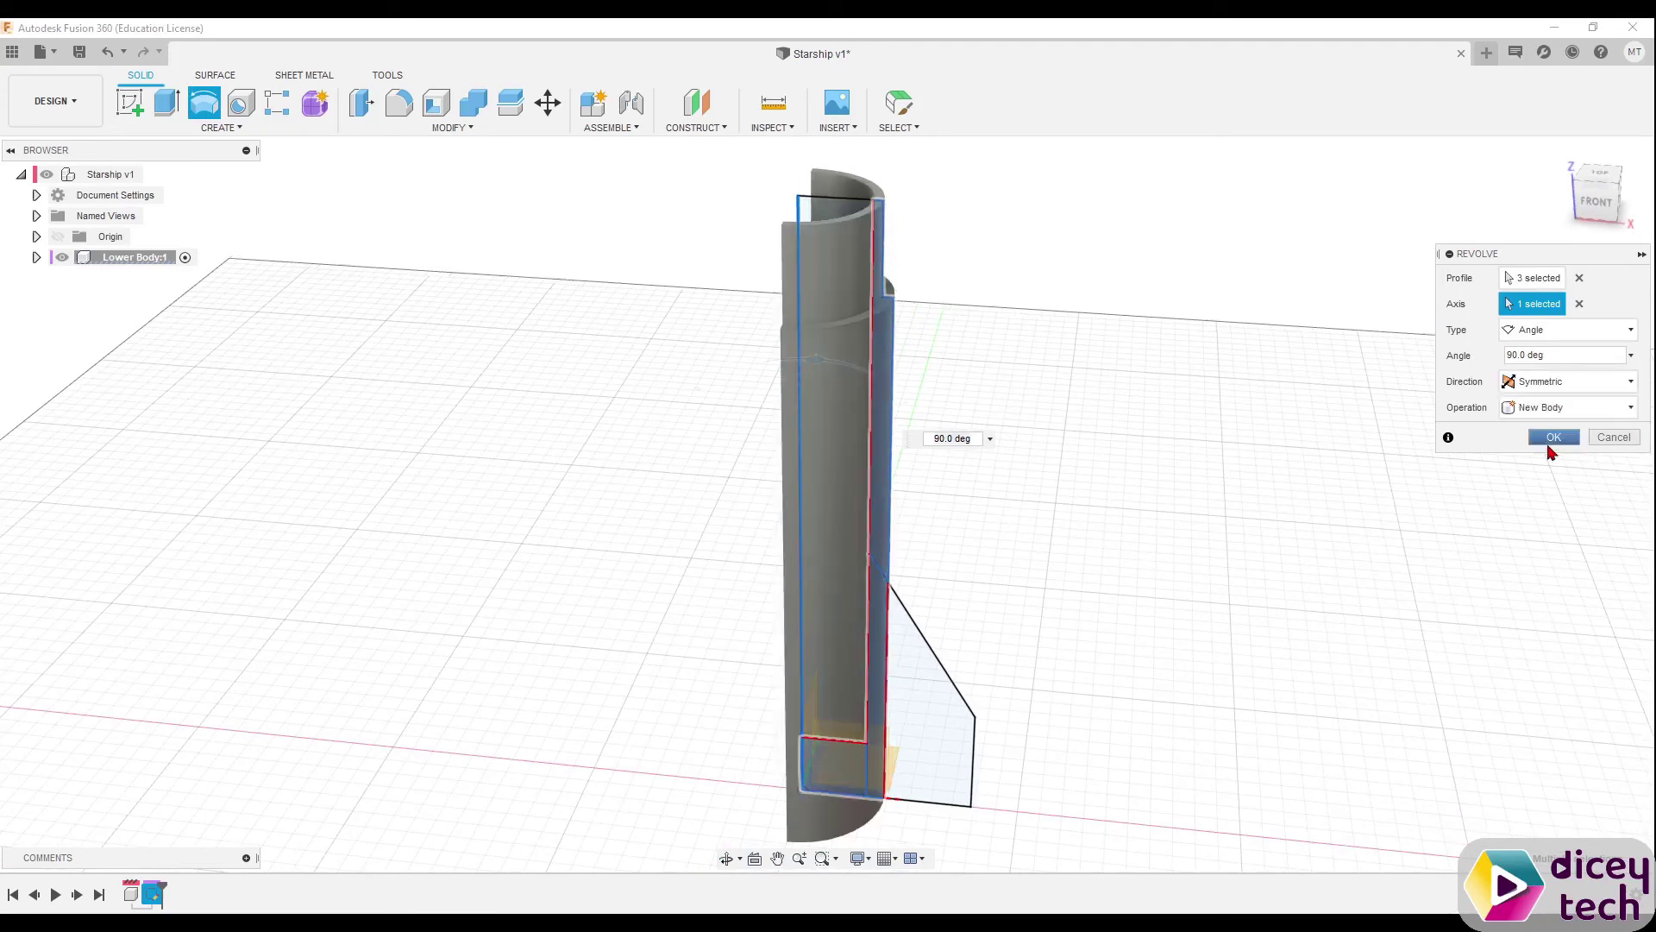
shift+middle_drag(1424, 483, 1331, 529)
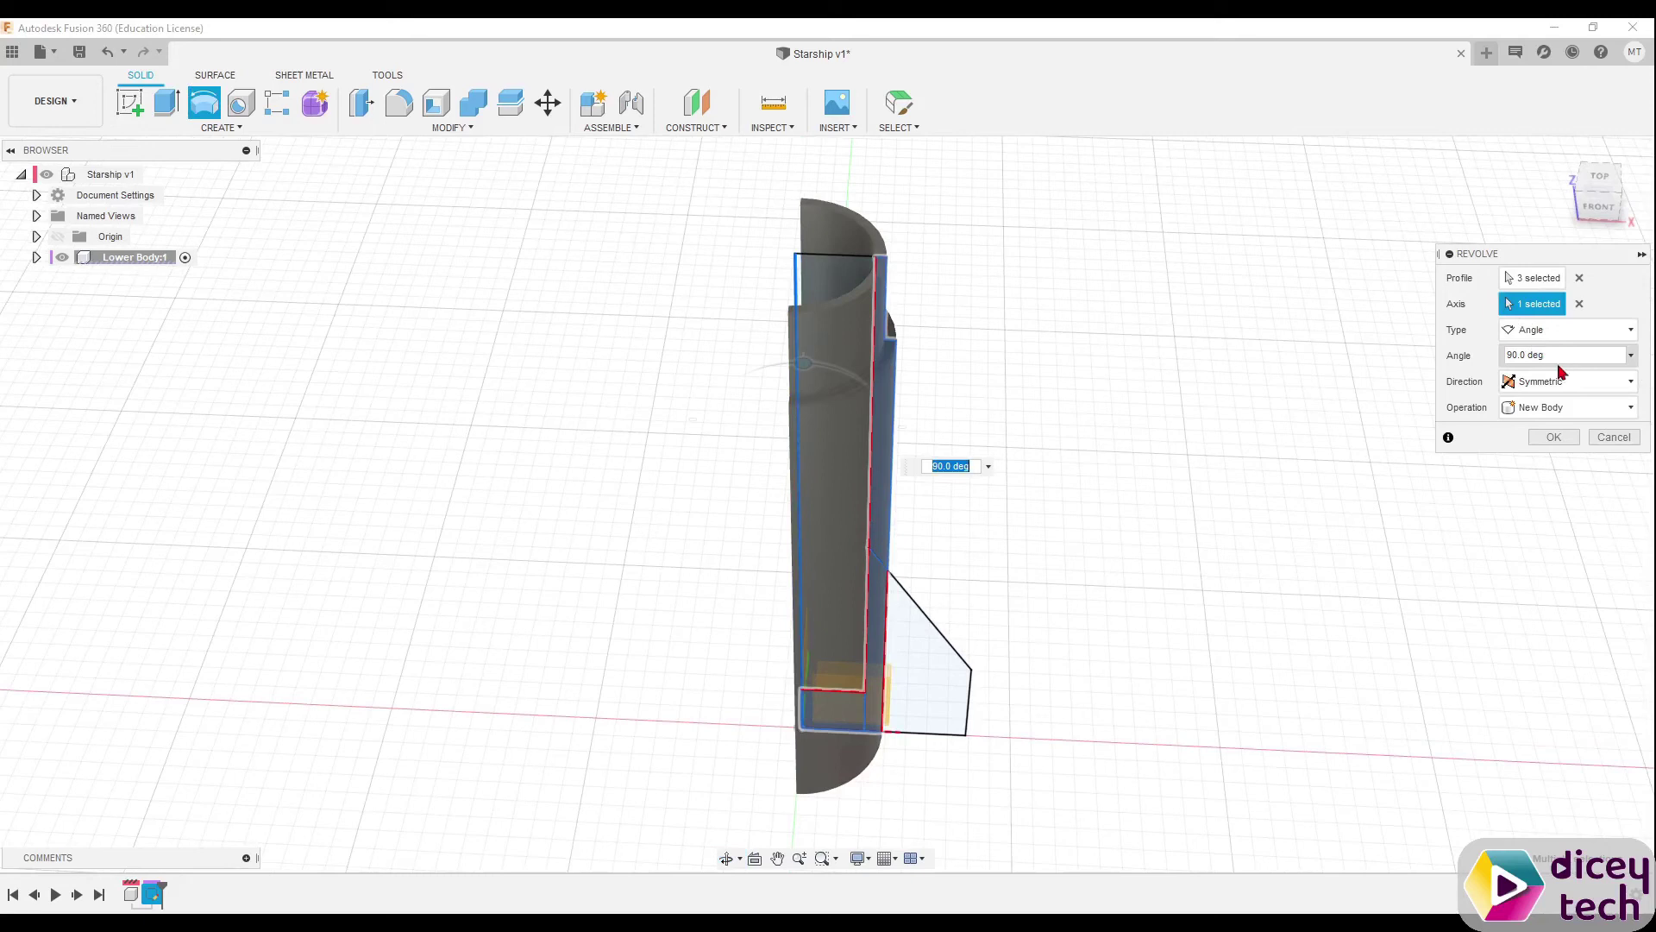
click(1556, 438)
Orbit to a perspective view and expand Lower Body:1 in the browser
mouse_move(1017, 669)
shift+middle_down()
mouse_move(1070, 658)
mouse_move(1194, 676)
mouse_move(998, 676)
mouse_move(1001, 692)
shift+middle_up()
key(Escape)
click(36, 257)
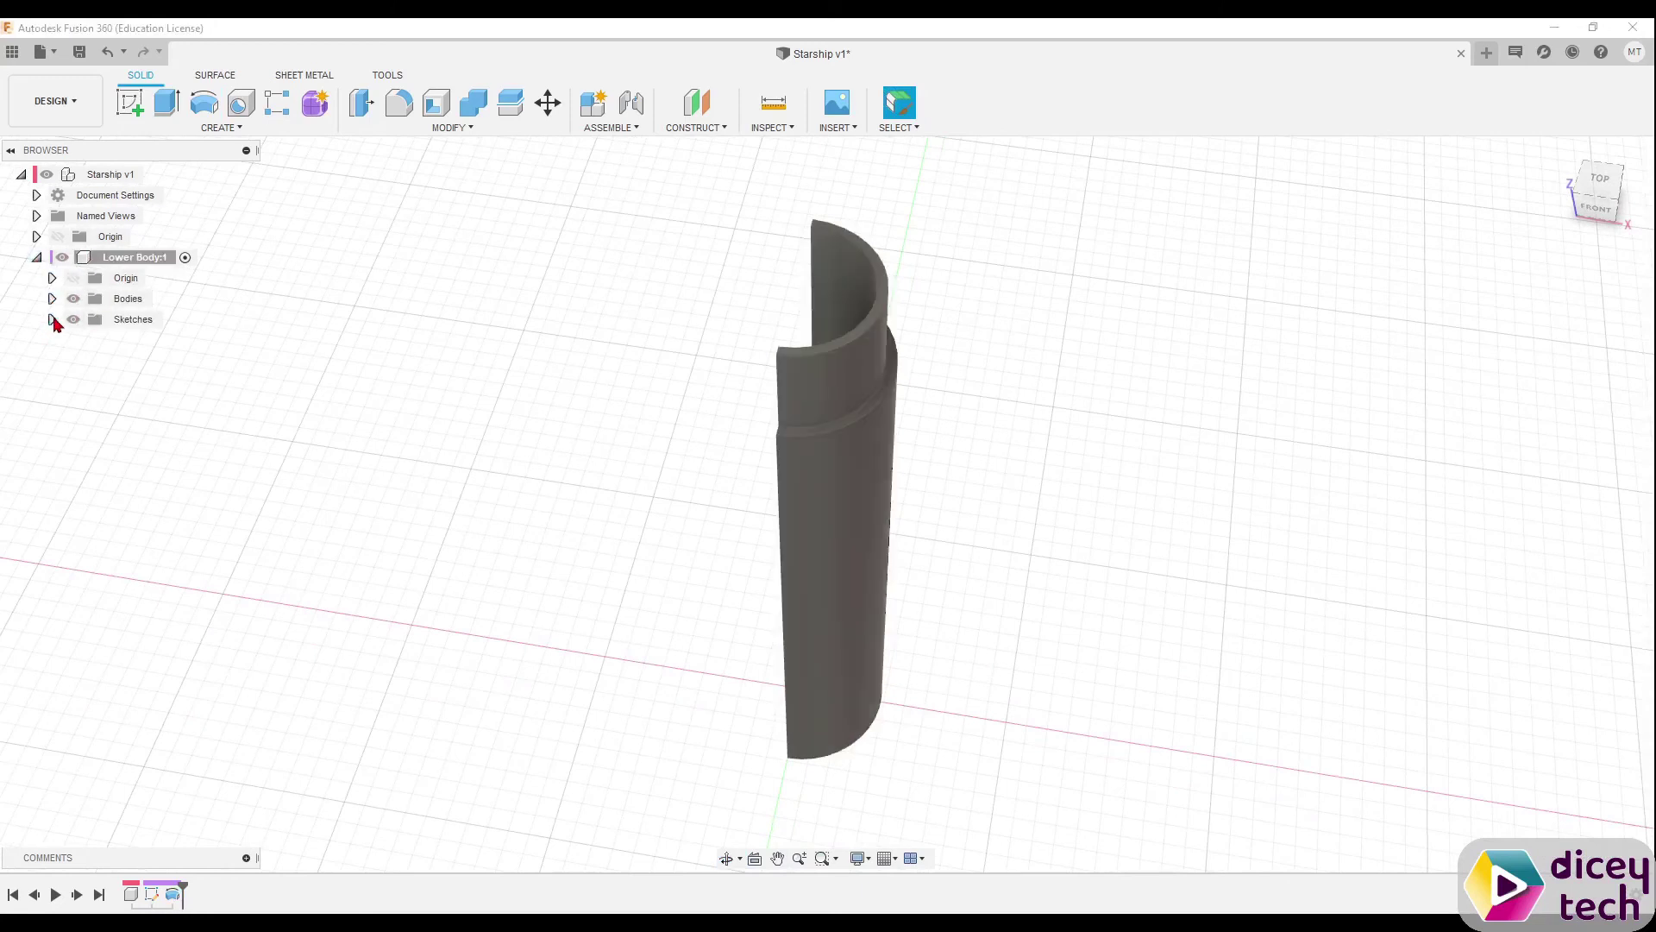
Show Sketch1 and start an extrude with the fin profile selected
click(88, 339)
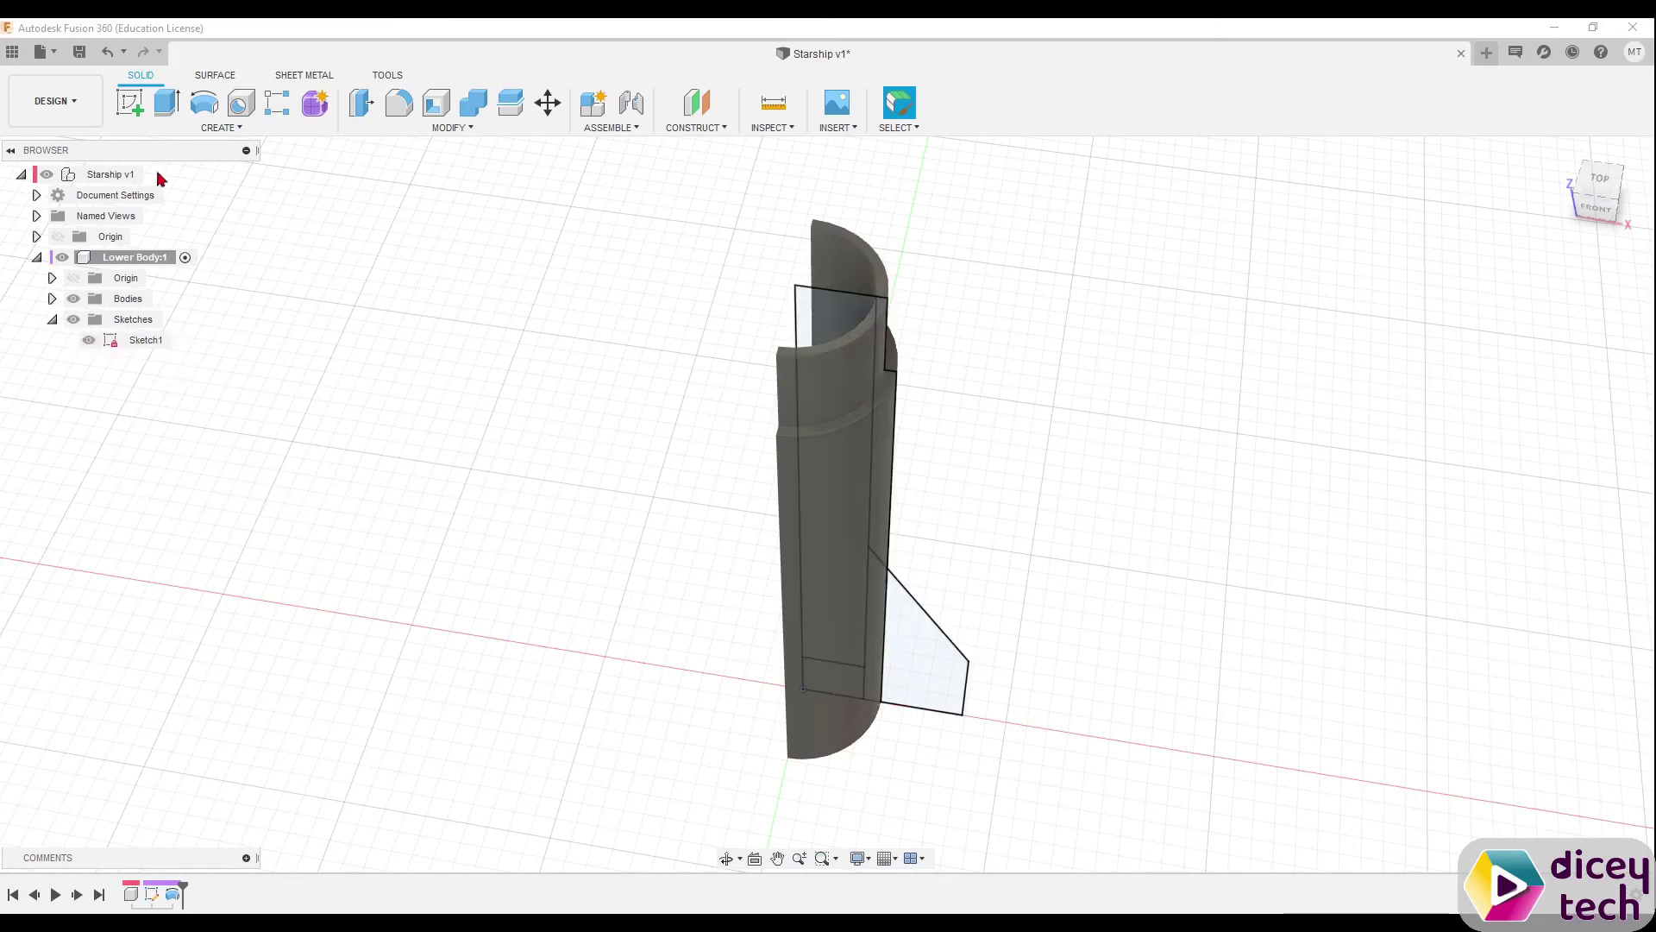
click(183, 108)
scroll(991, 654, up, 5)
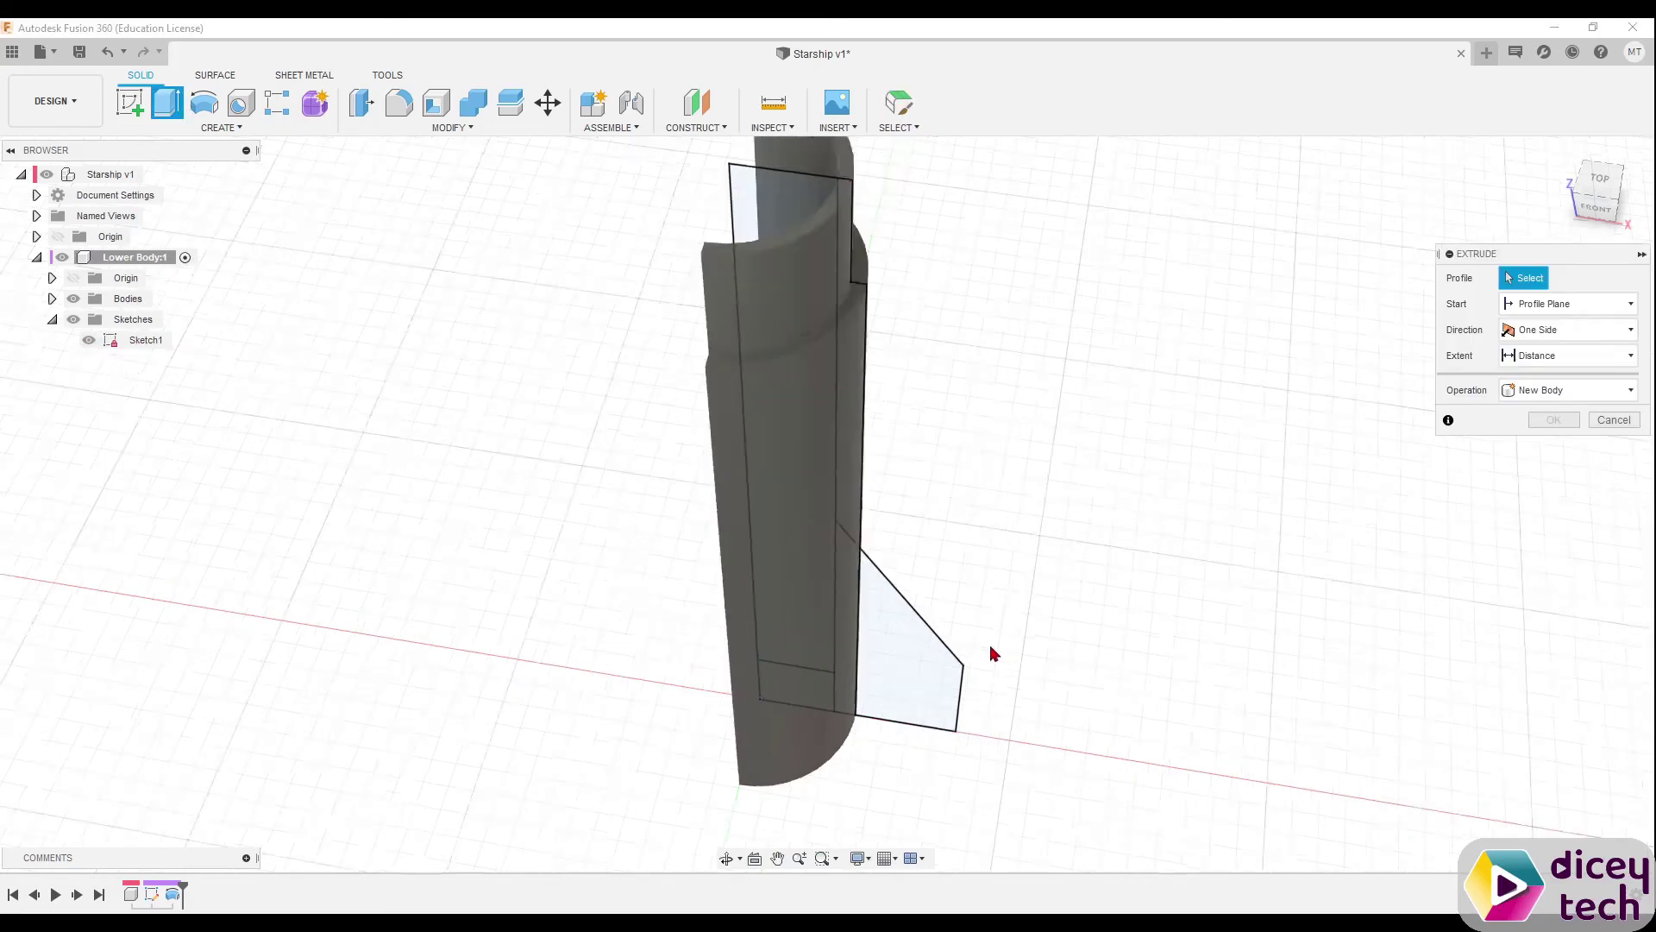
click(857, 672)
shift+middle_drag(1231, 731, 1220, 702)
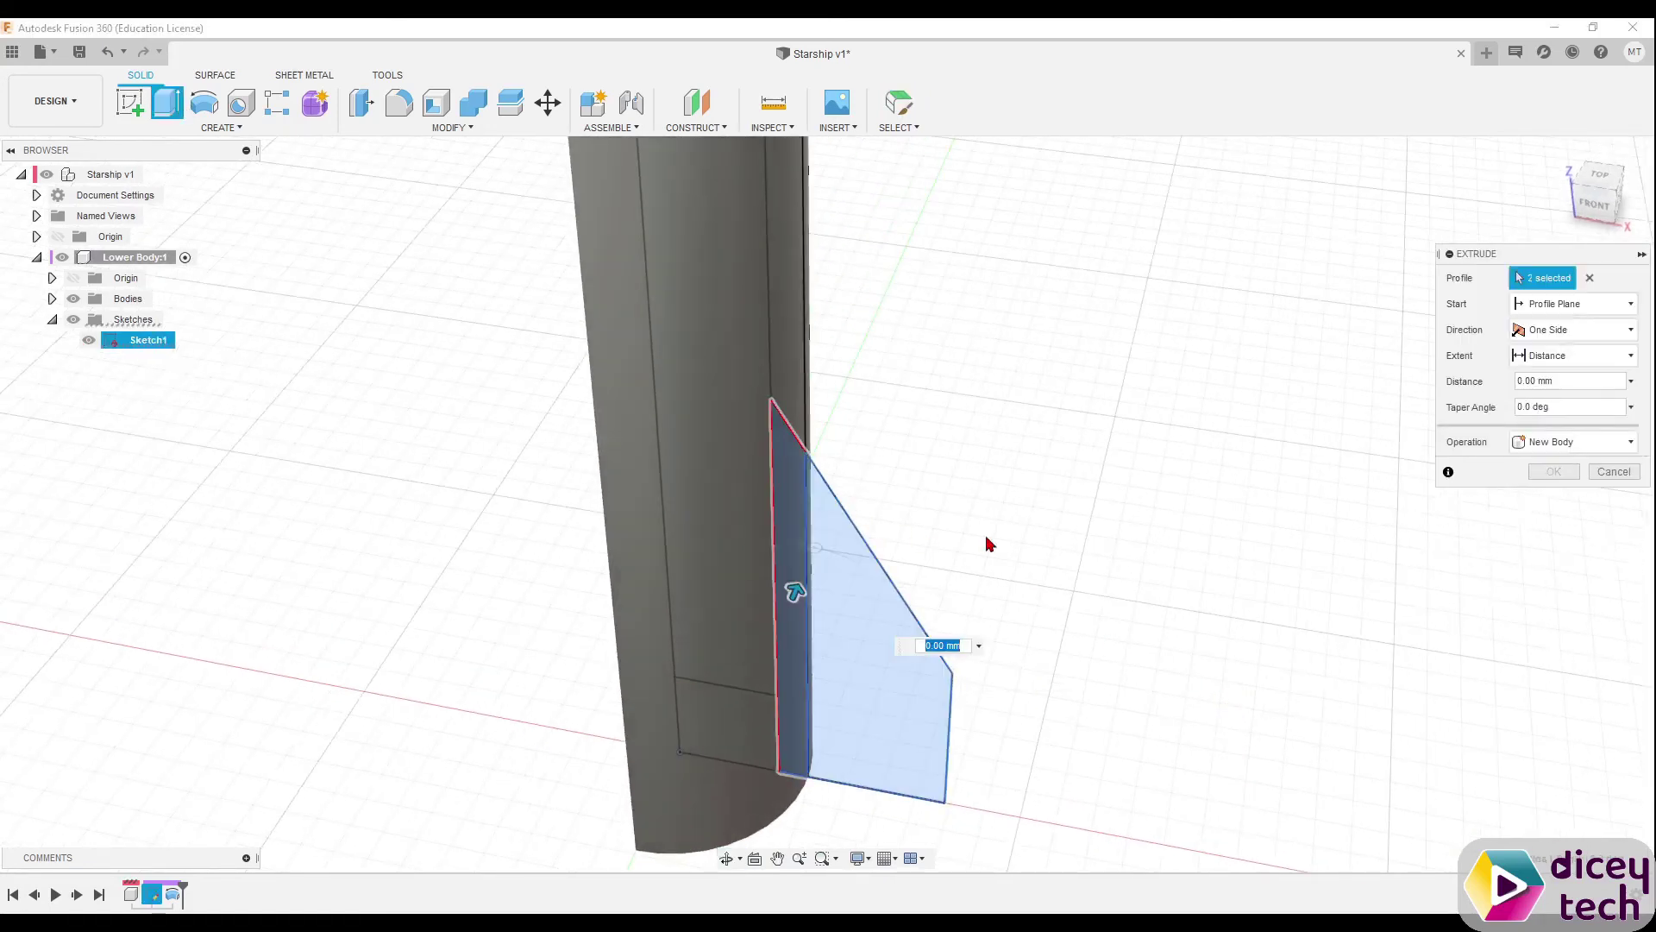
scroll(1001, 540, down, 3)
shift+middle_drag(1039, 484, 1090, 480)
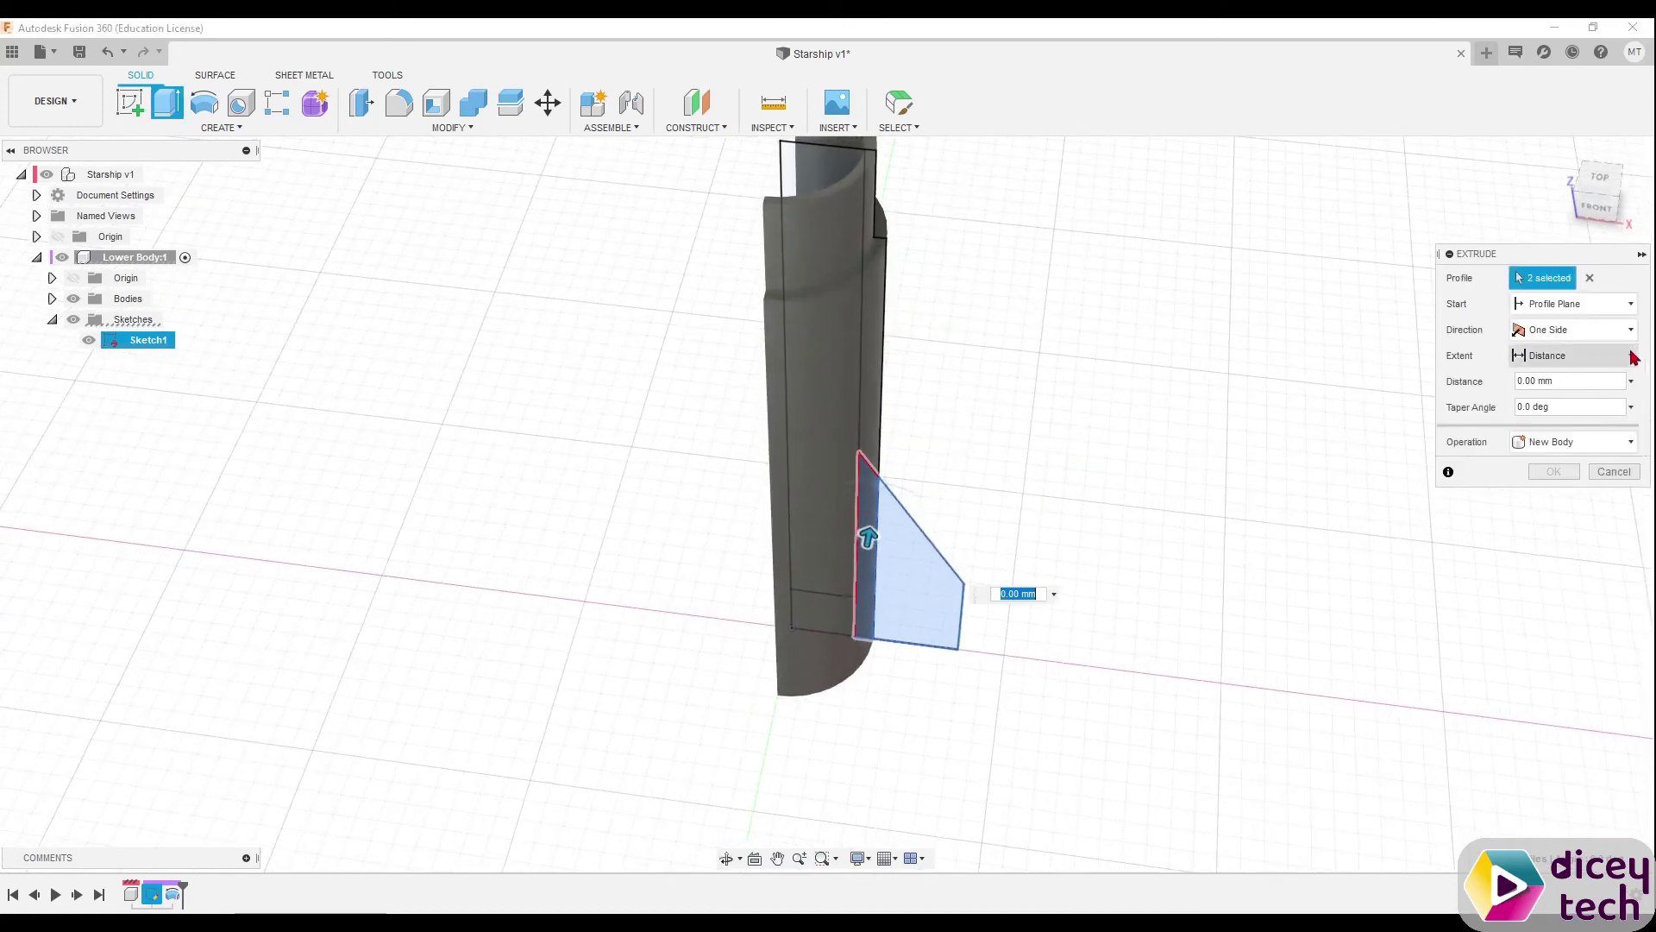
Extrude the fin Symmetric 2.5 mm, joined to the body, then hide Sketch1
click(1582, 330)
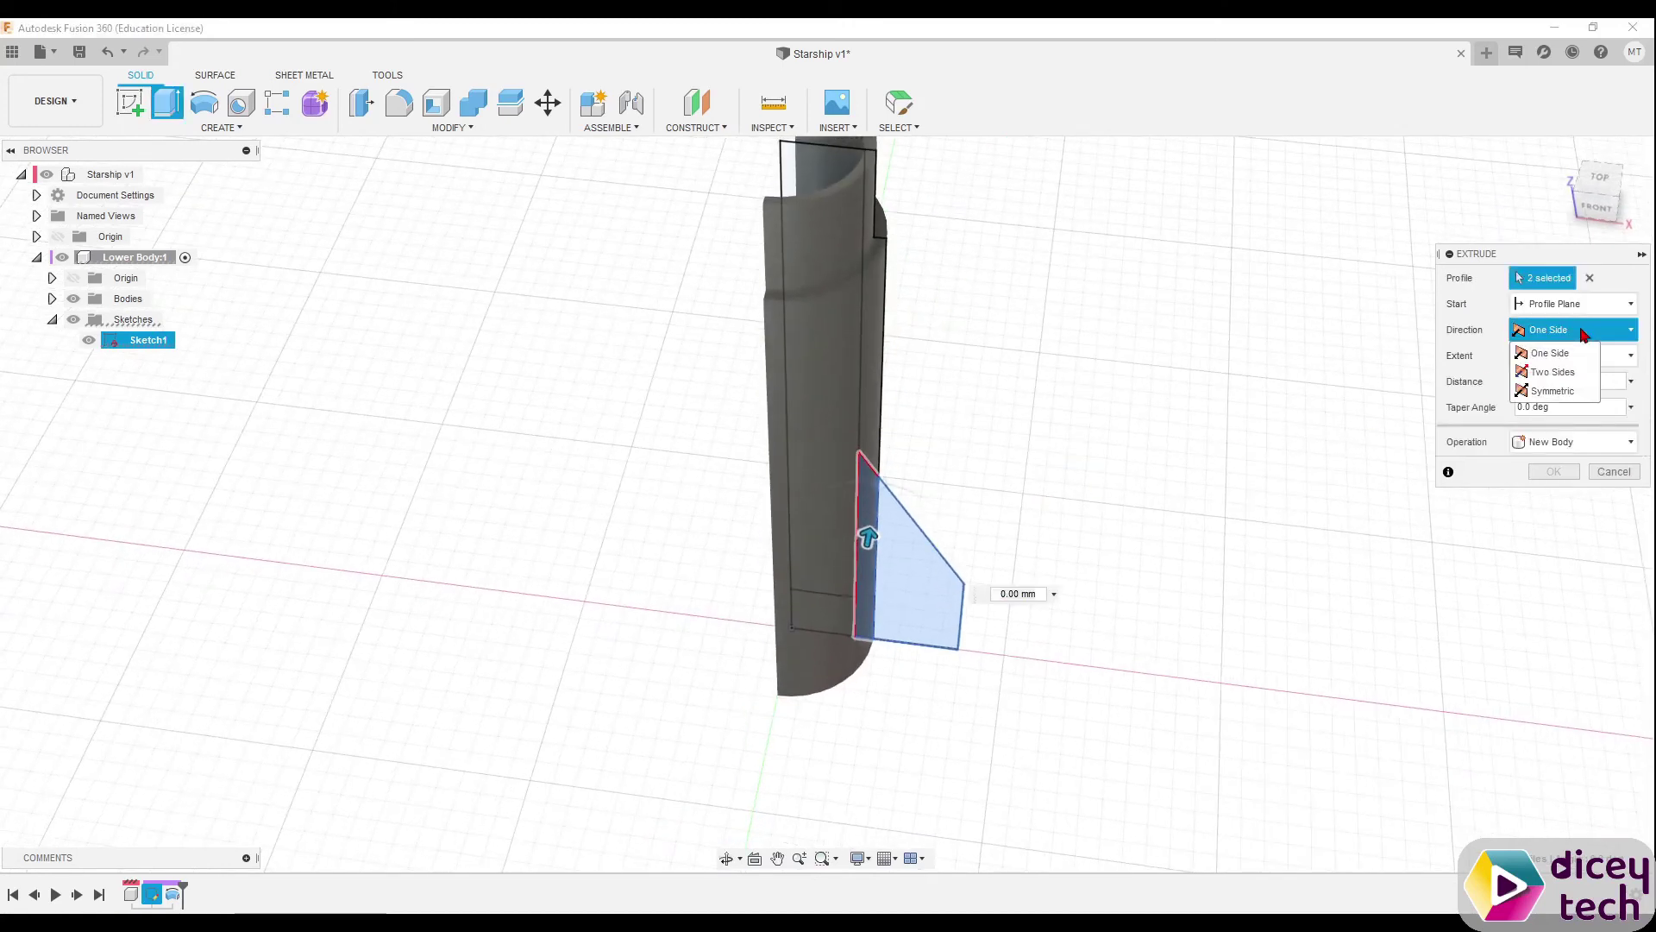
click(1574, 392)
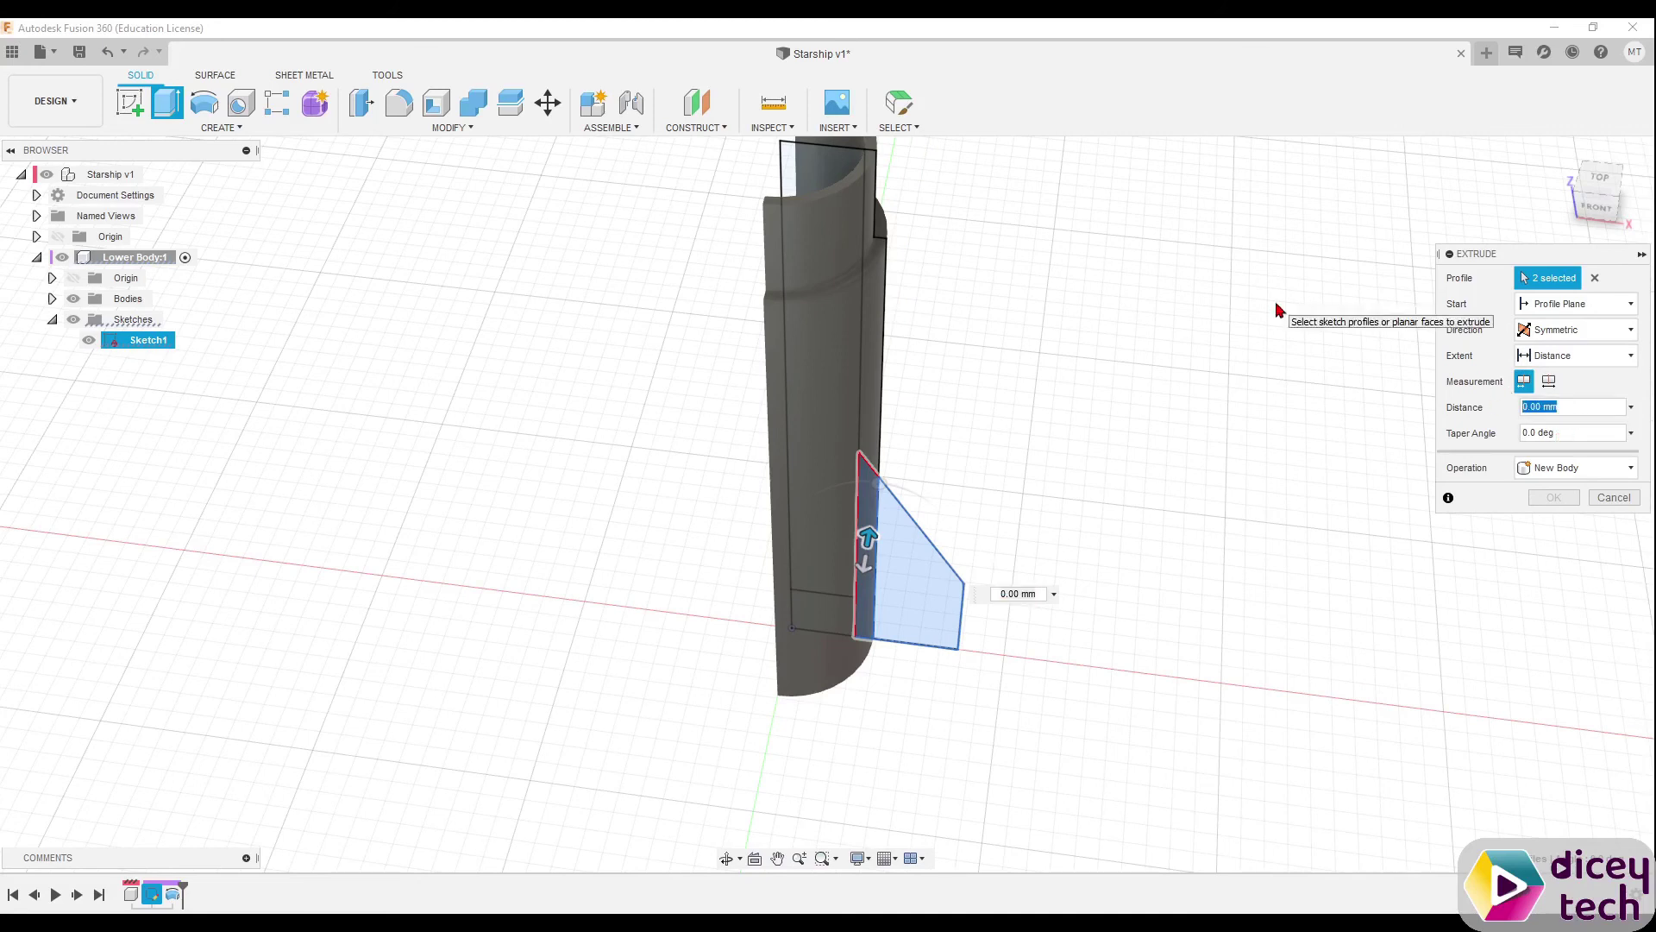
key(Return)
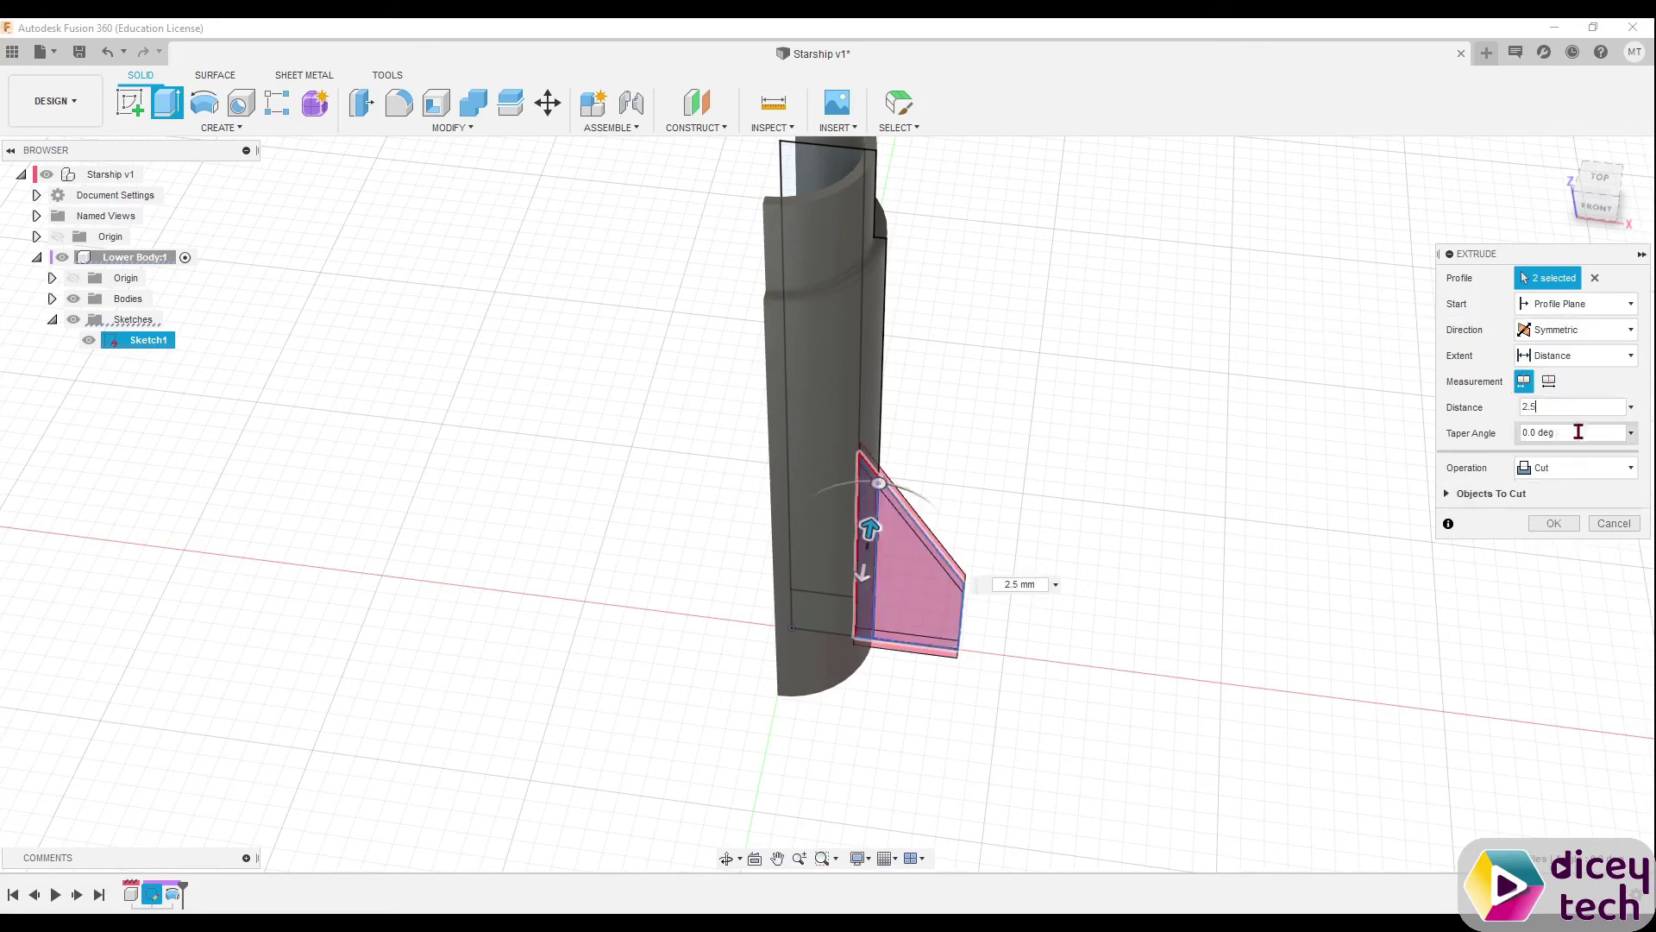
click(1557, 468)
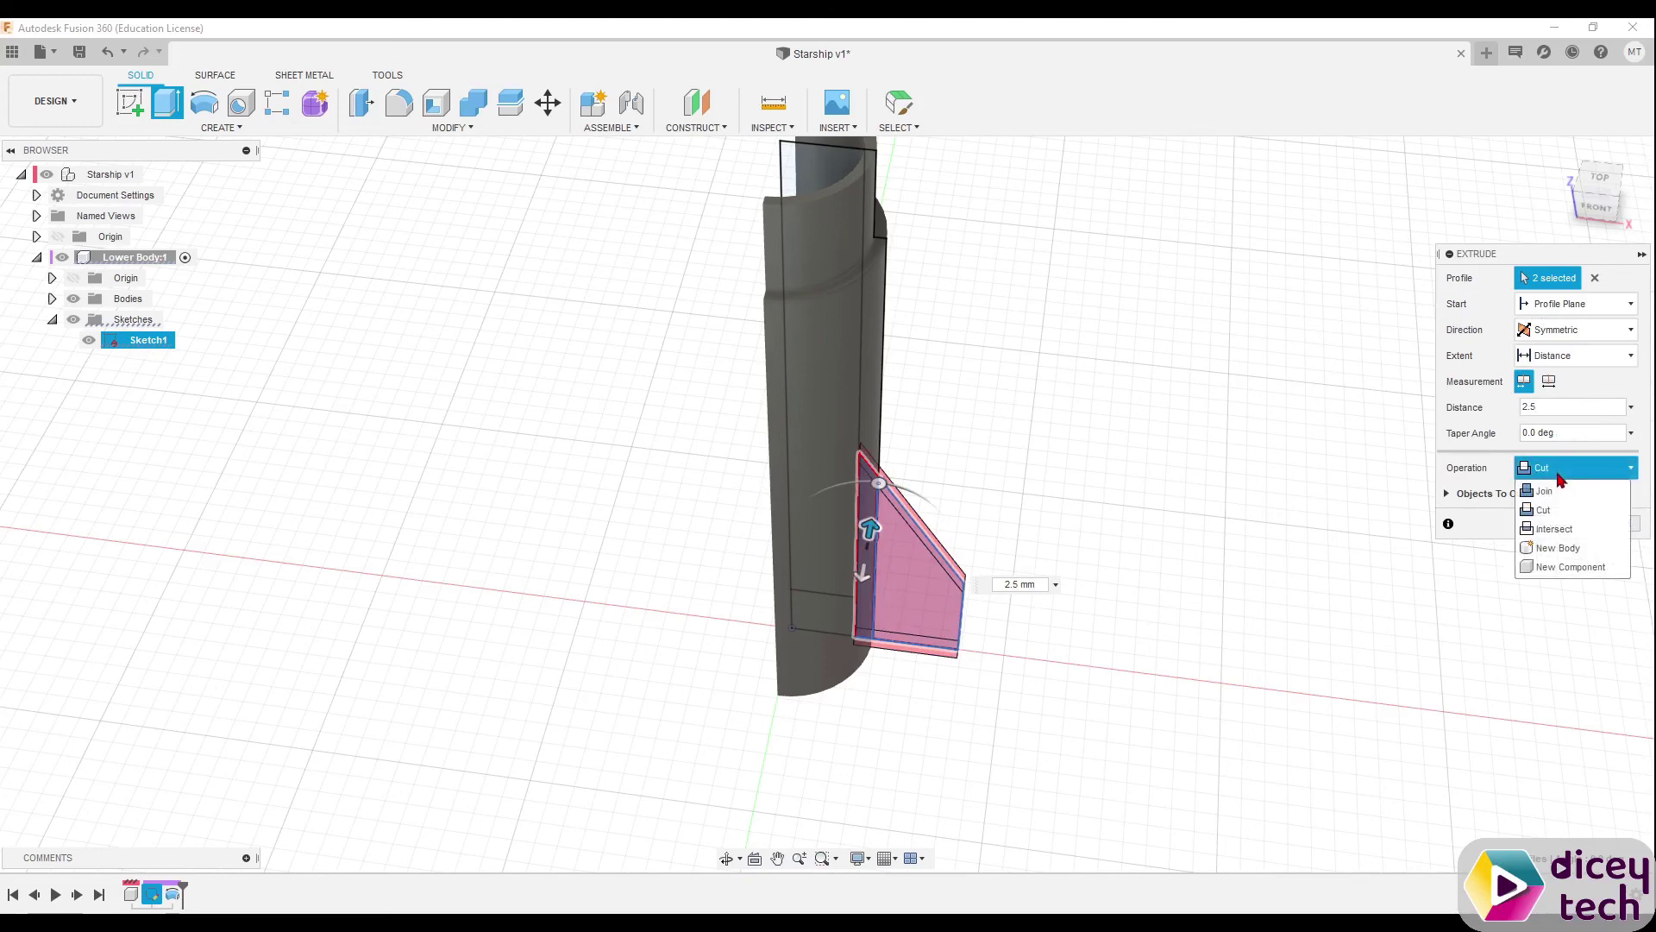
click(1563, 490)
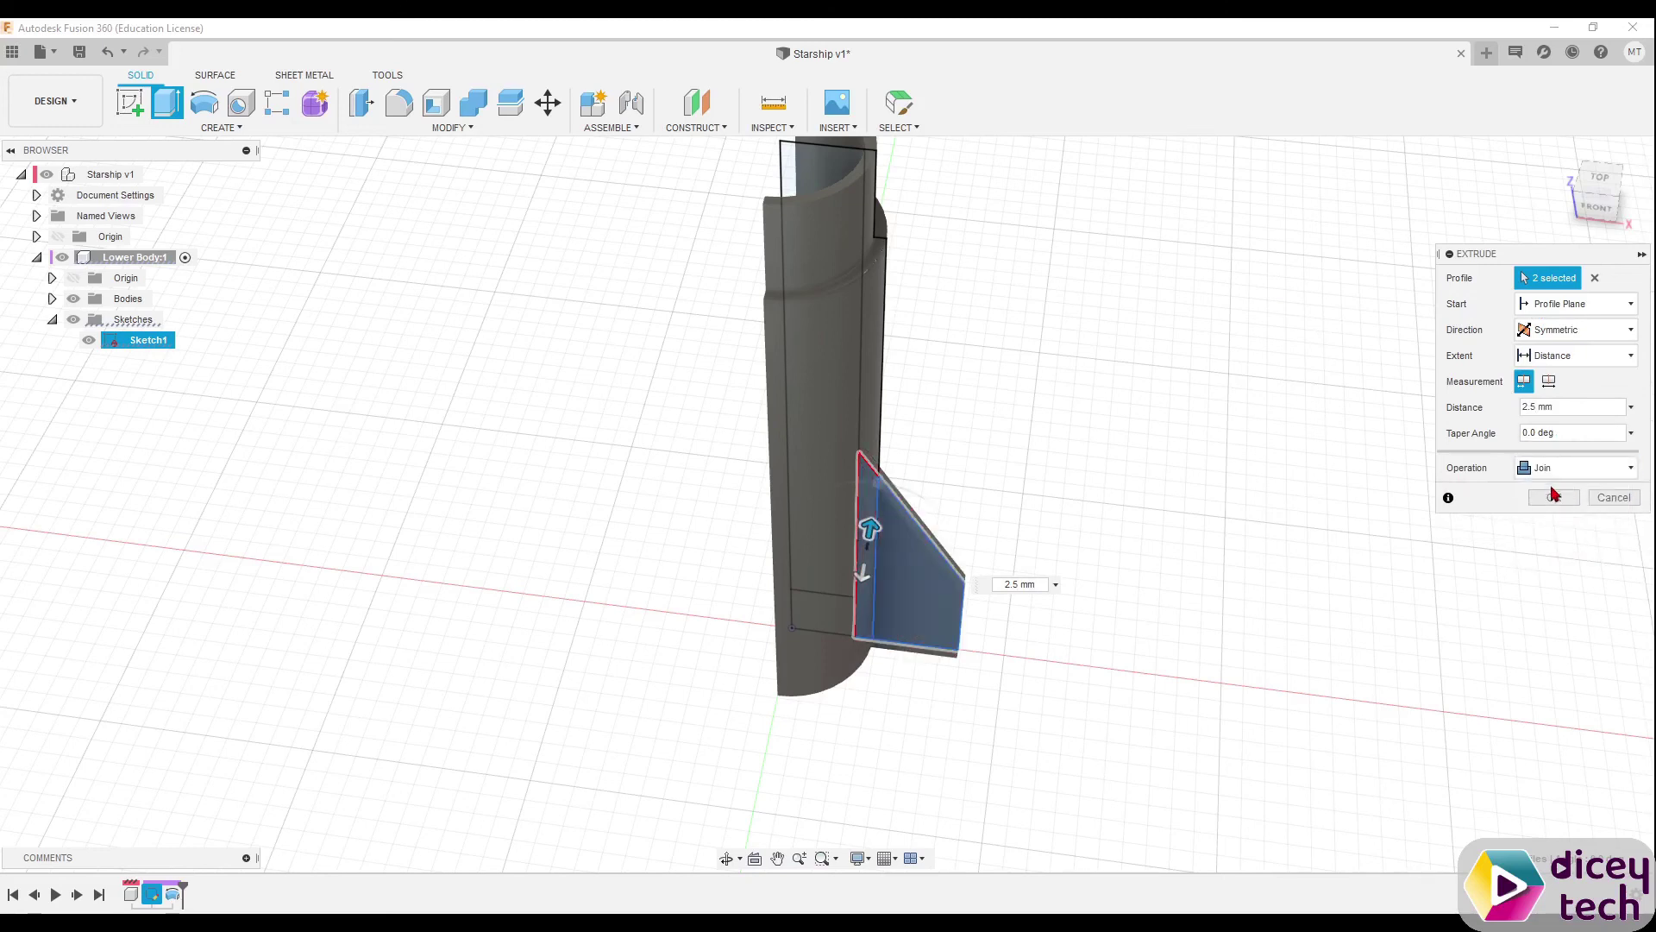
click(1560, 503)
mouse_move(1126, 580)
shift+middle_down()
mouse_move(1153, 543)
mouse_move(1130, 561)
shift+middle_up()
click(89, 340)
mouse_move(348, 437)
shift+middle_down()
mouse_move(329, 455)
mouse_move(418, 433)
mouse_move(341, 488)
mouse_move(266, 440)
mouse_move(530, 494)
shift+middle_up()
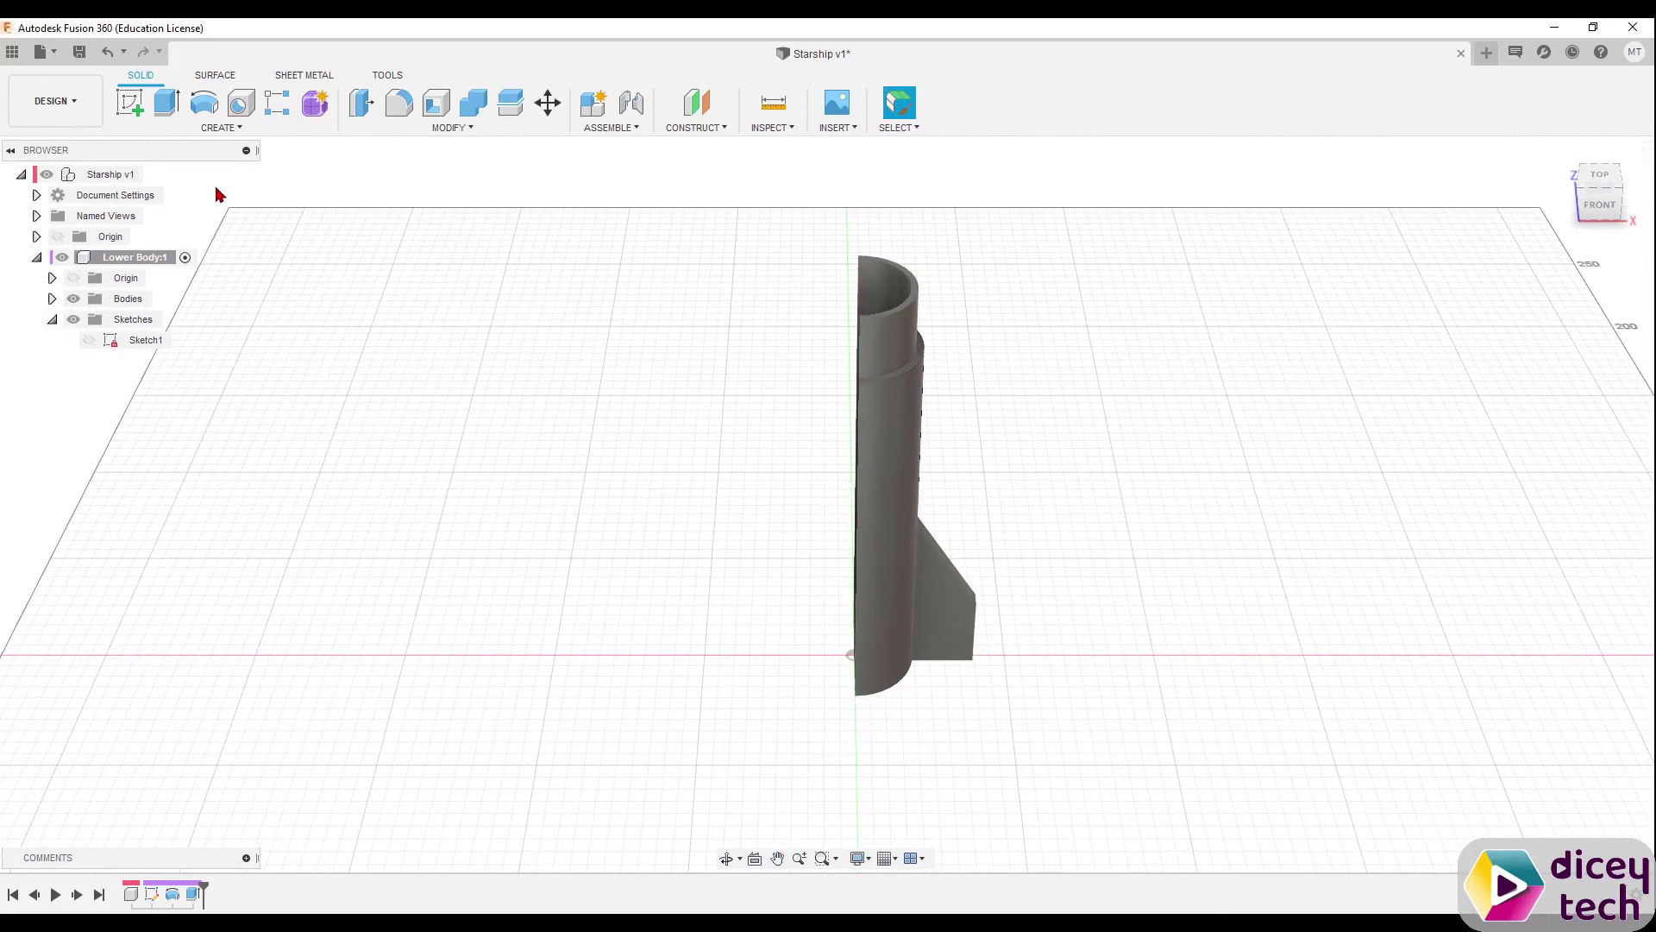
Start a Mirror with Pattern Type Bodies and the rocket body selected
click(221, 128)
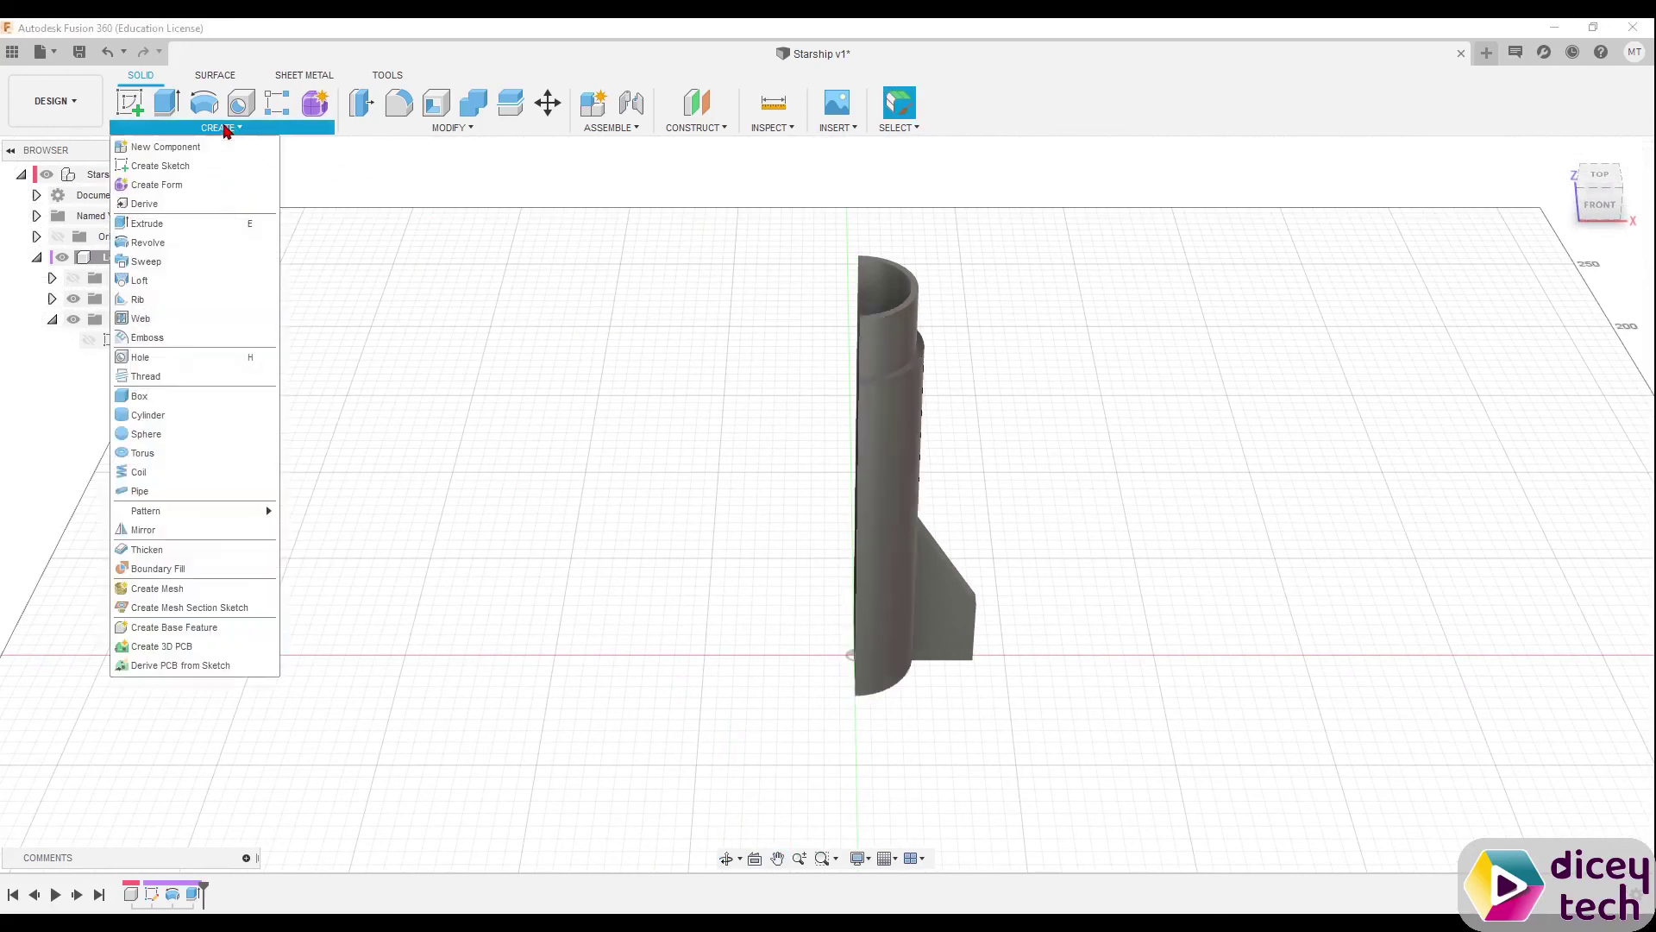
click(142, 530)
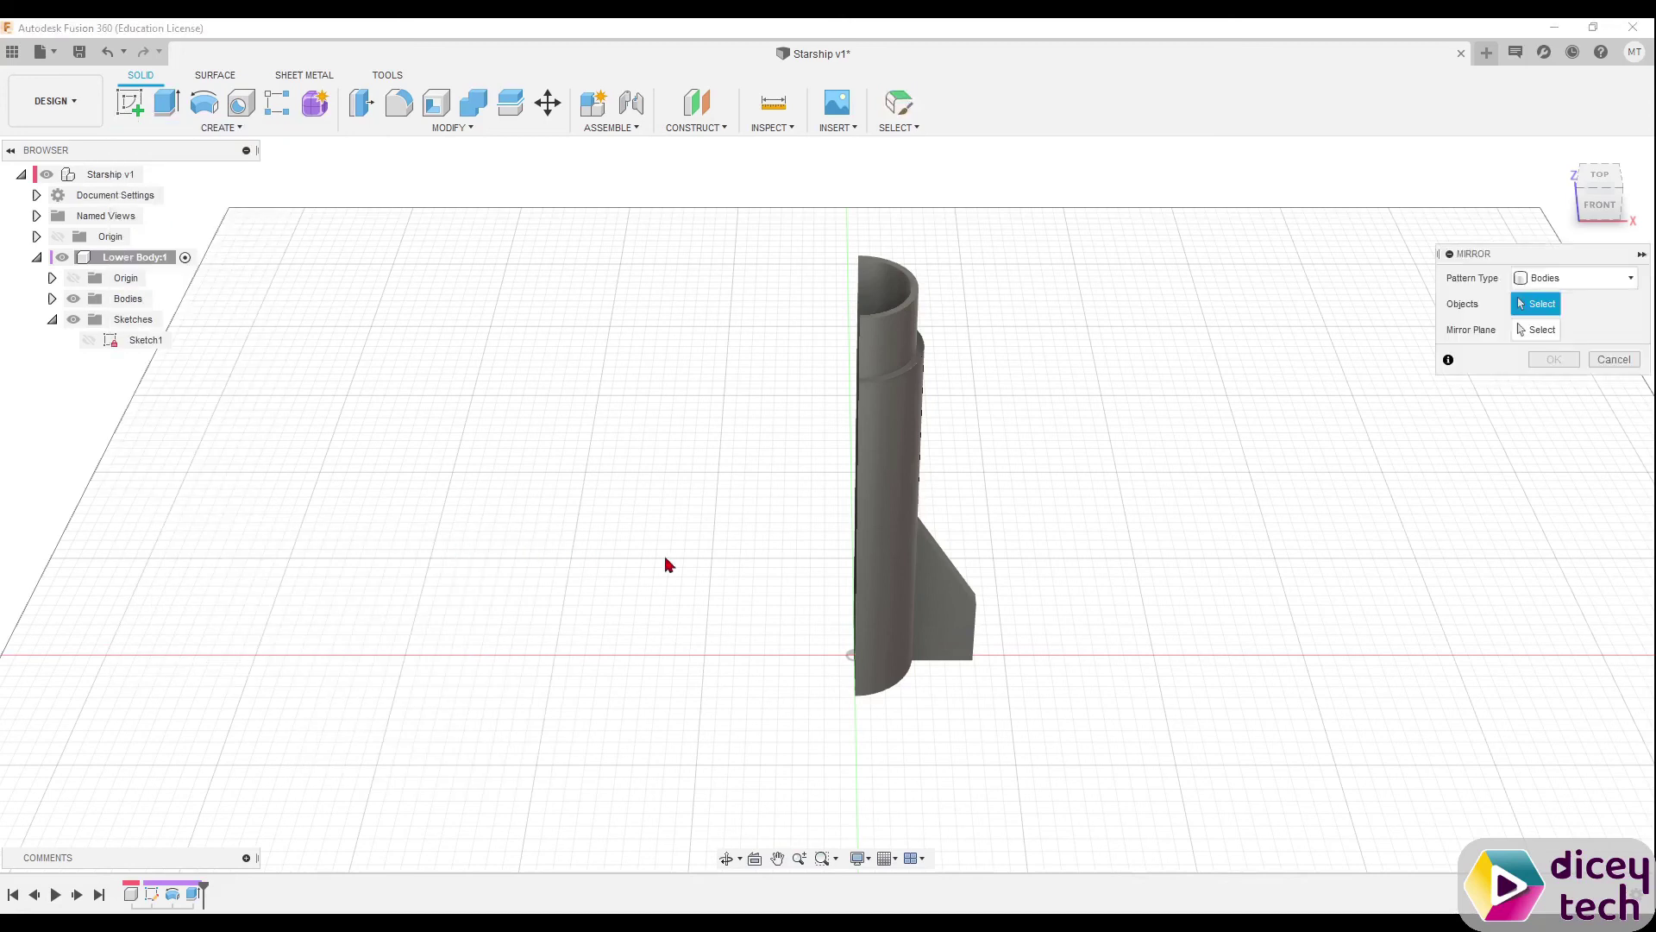
click(1604, 278)
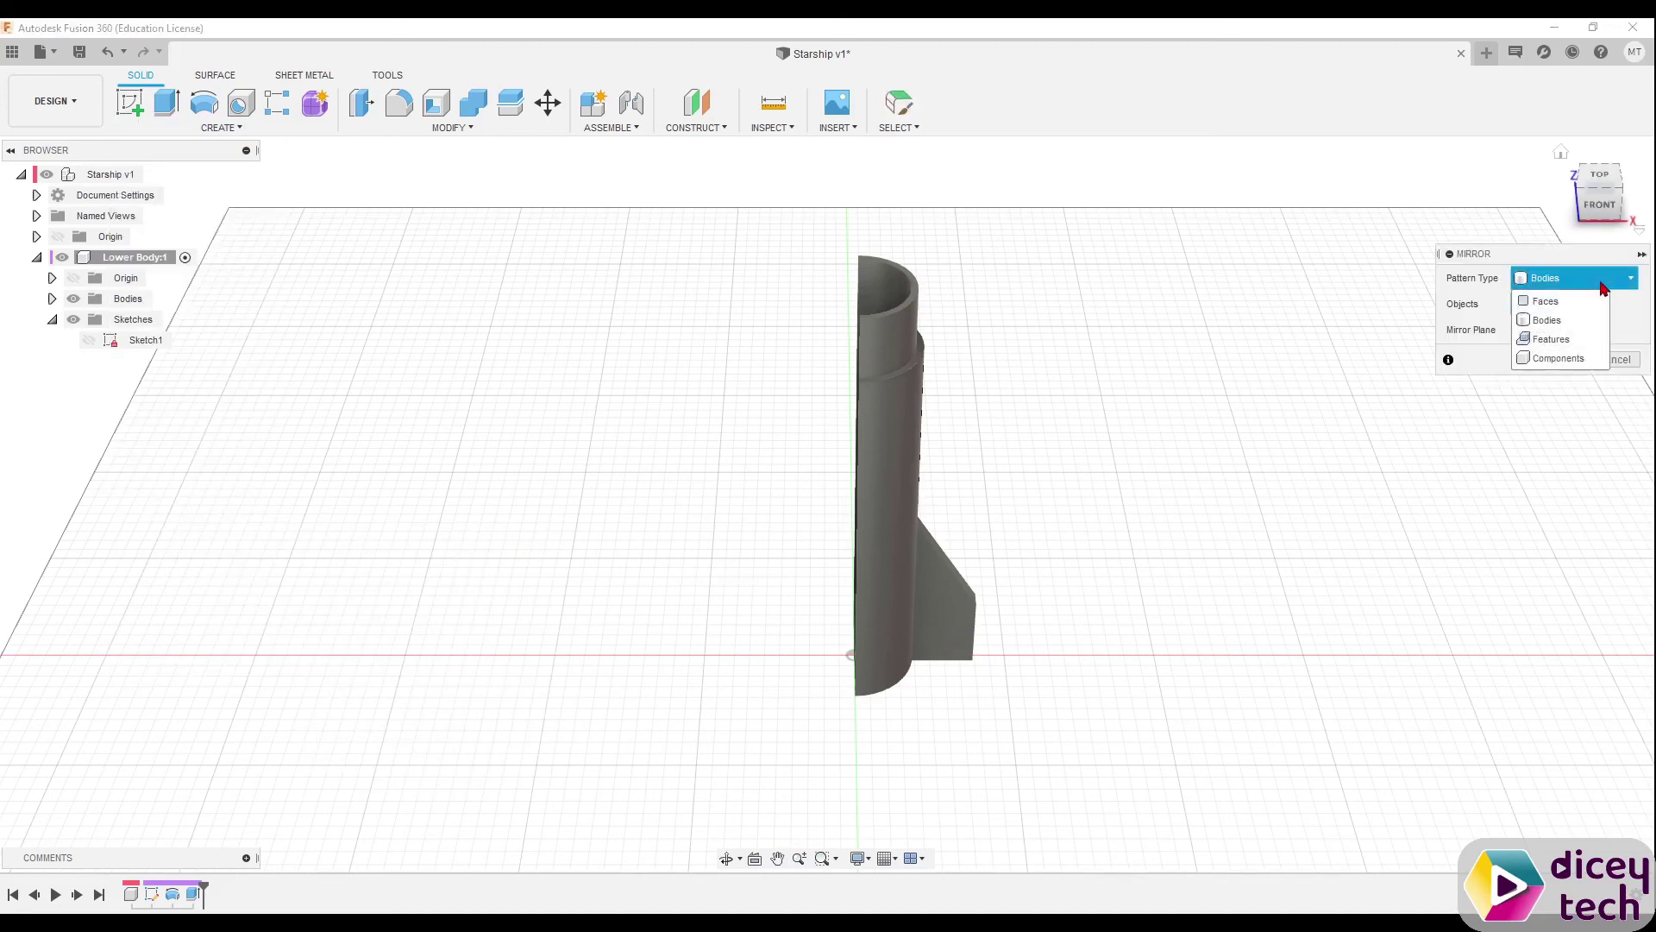
click(1557, 323)
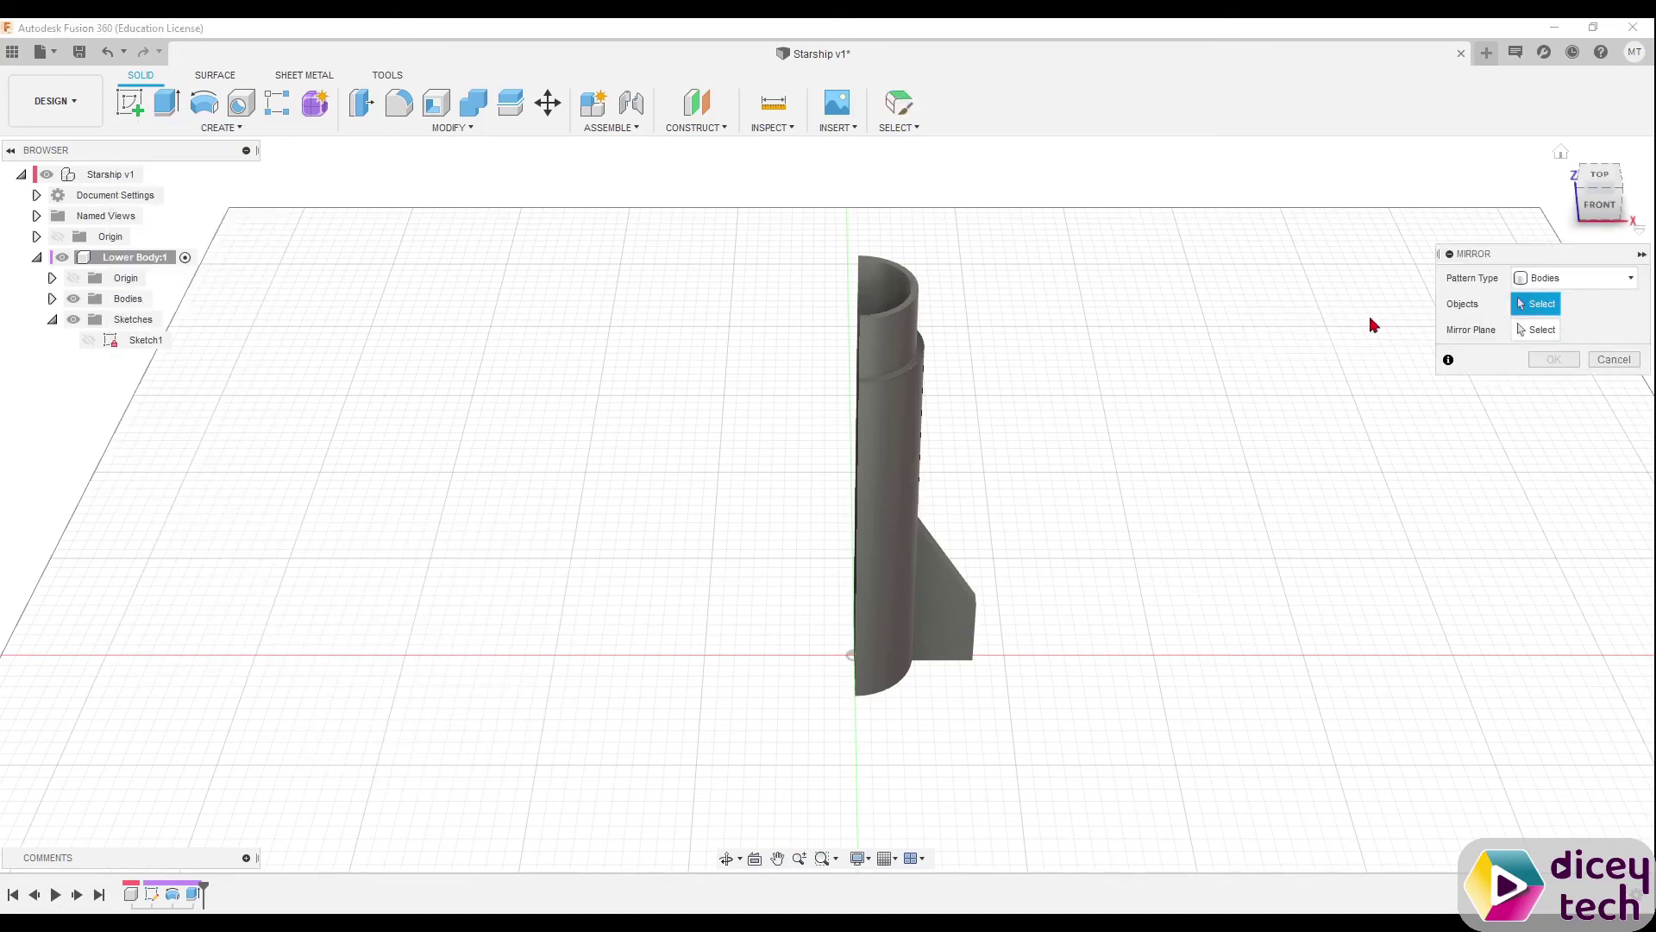
click(885, 532)
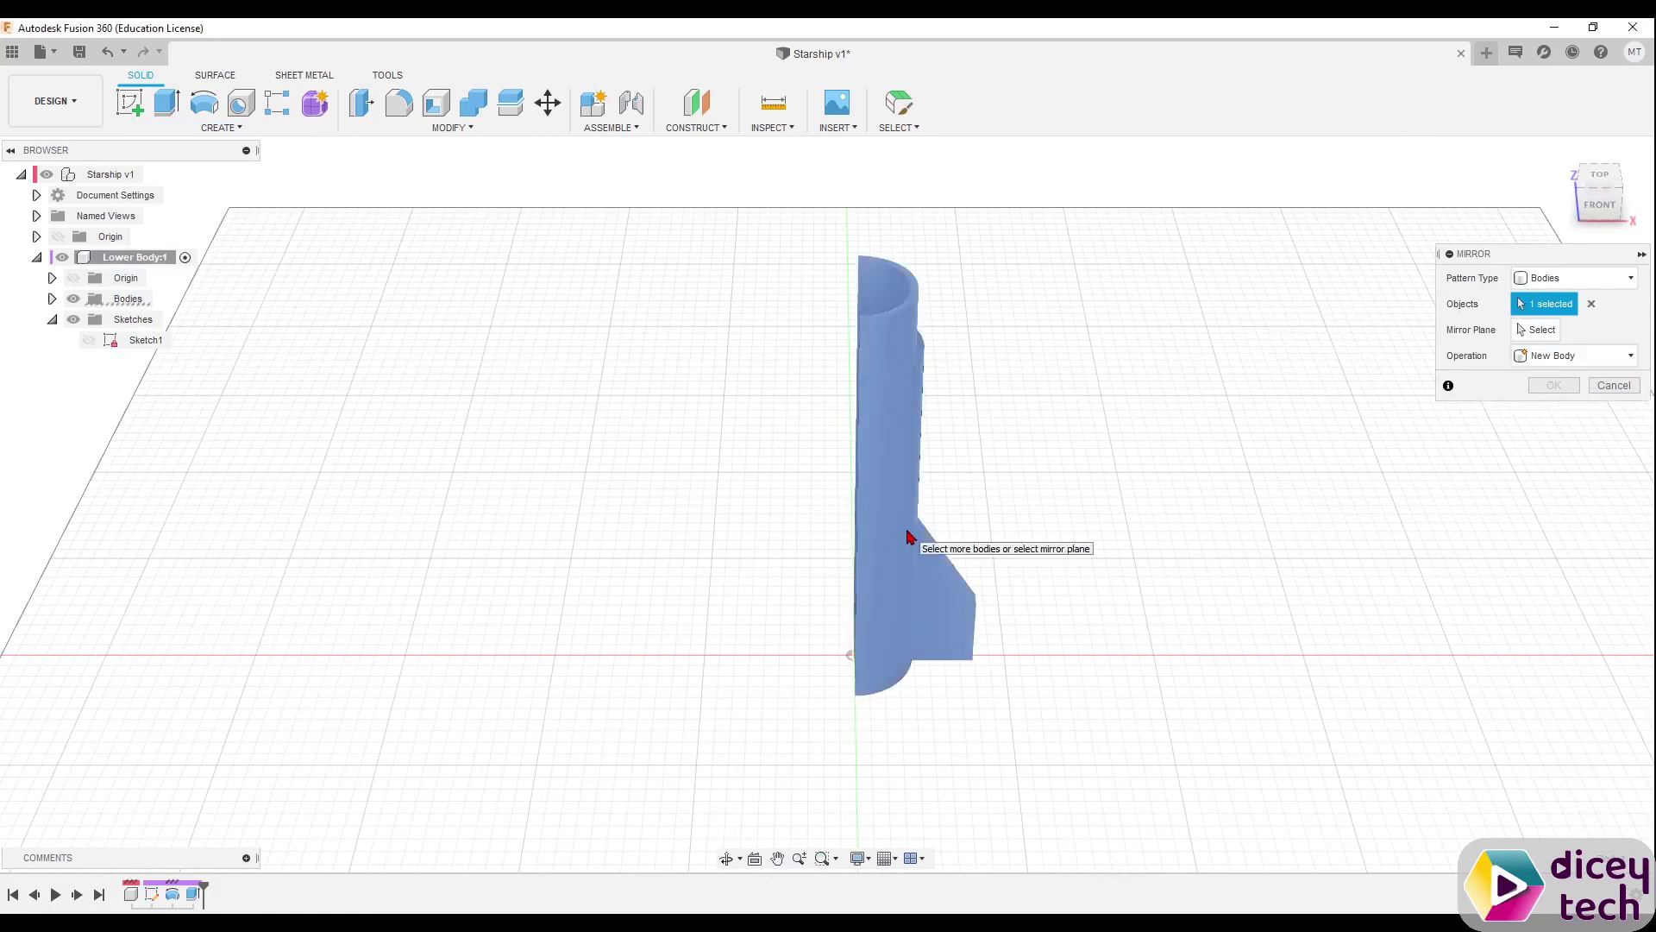
Mirror across the flat cut face, joining both halves into the full body
click(1525, 330)
shift+middle_drag(923, 507, 964, 554)
scroll(608, 766, up, 5)
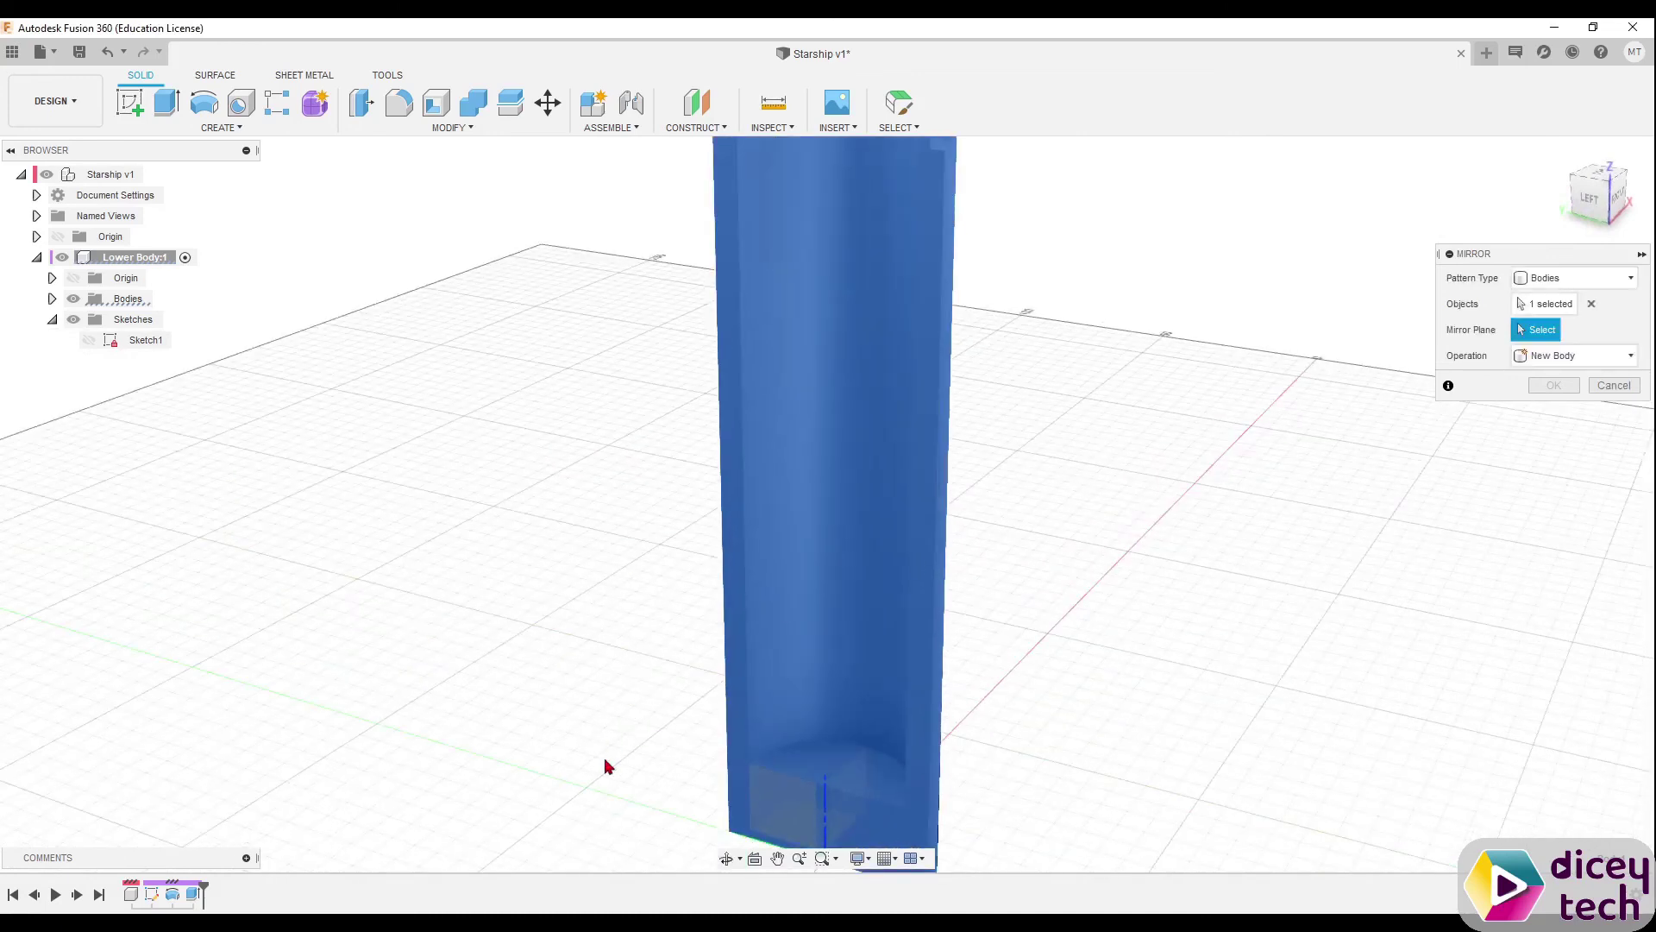
scroll(634, 785, down, 4)
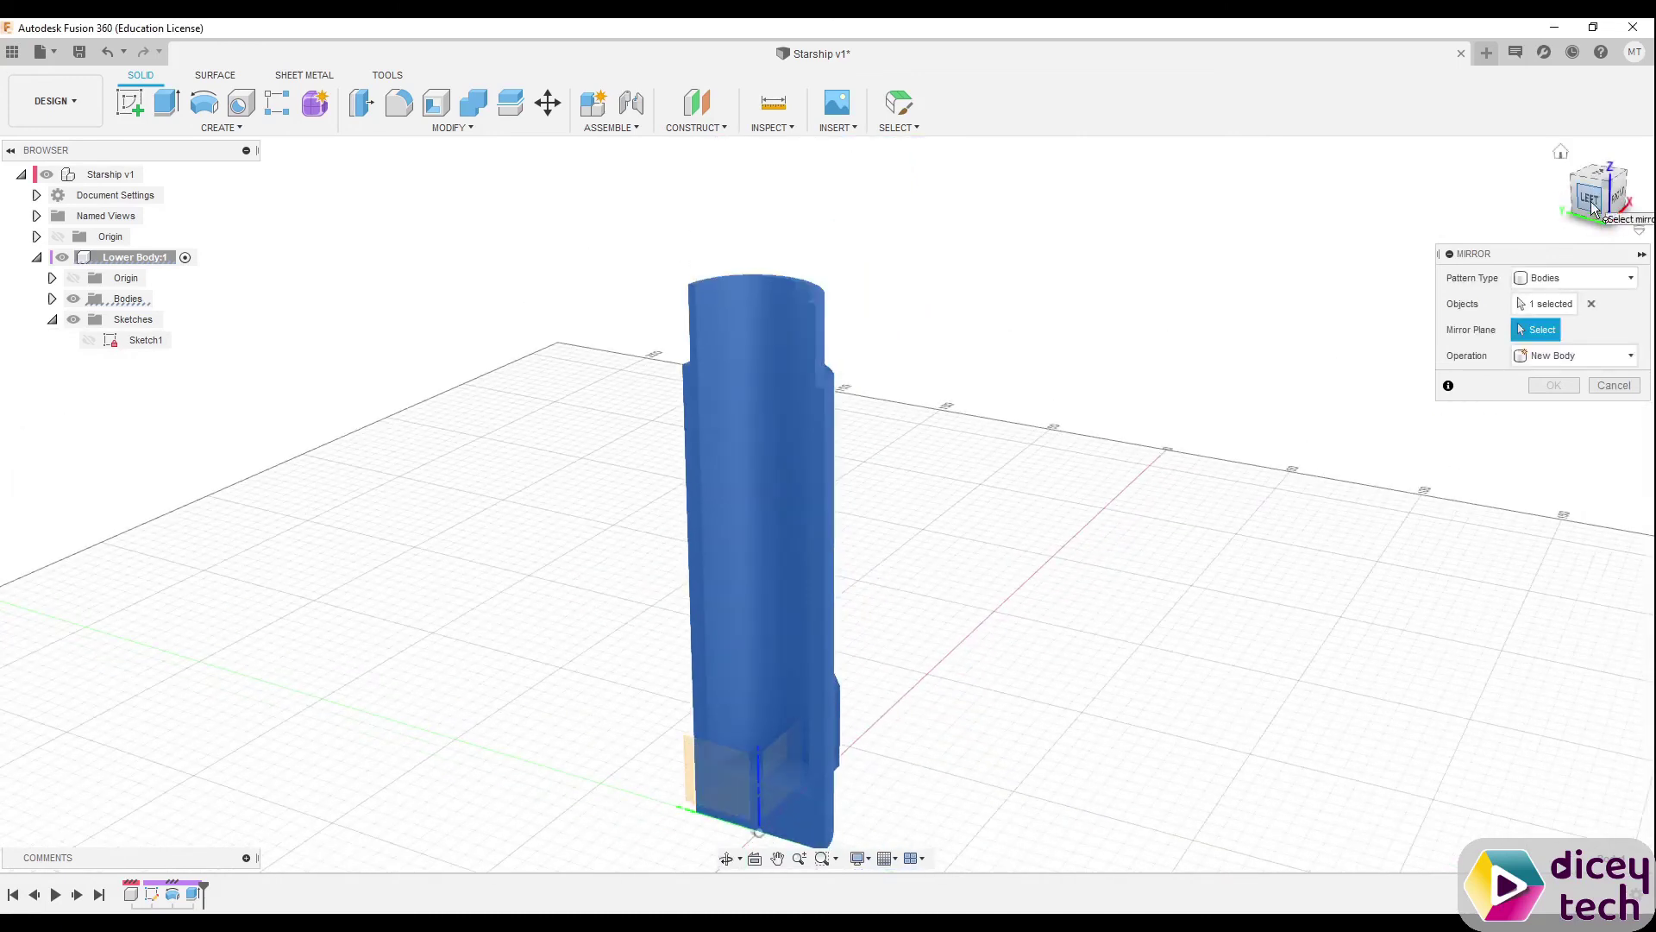
click(694, 787)
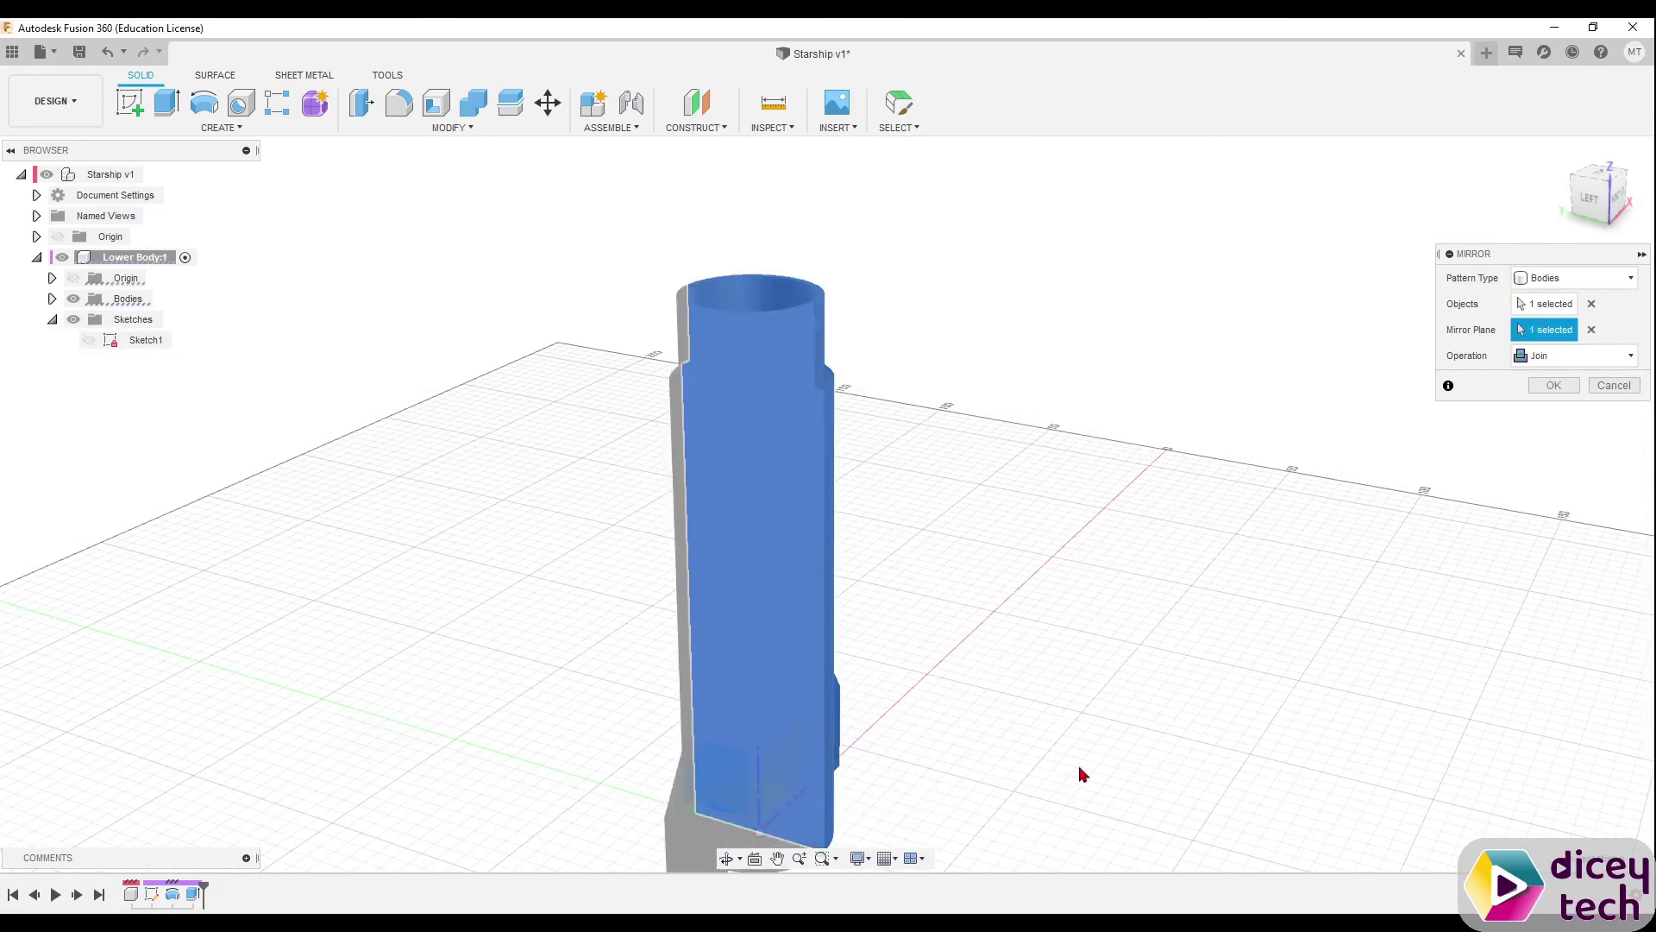
click(1556, 385)
shift+middle_drag(971, 777, 1016, 722)
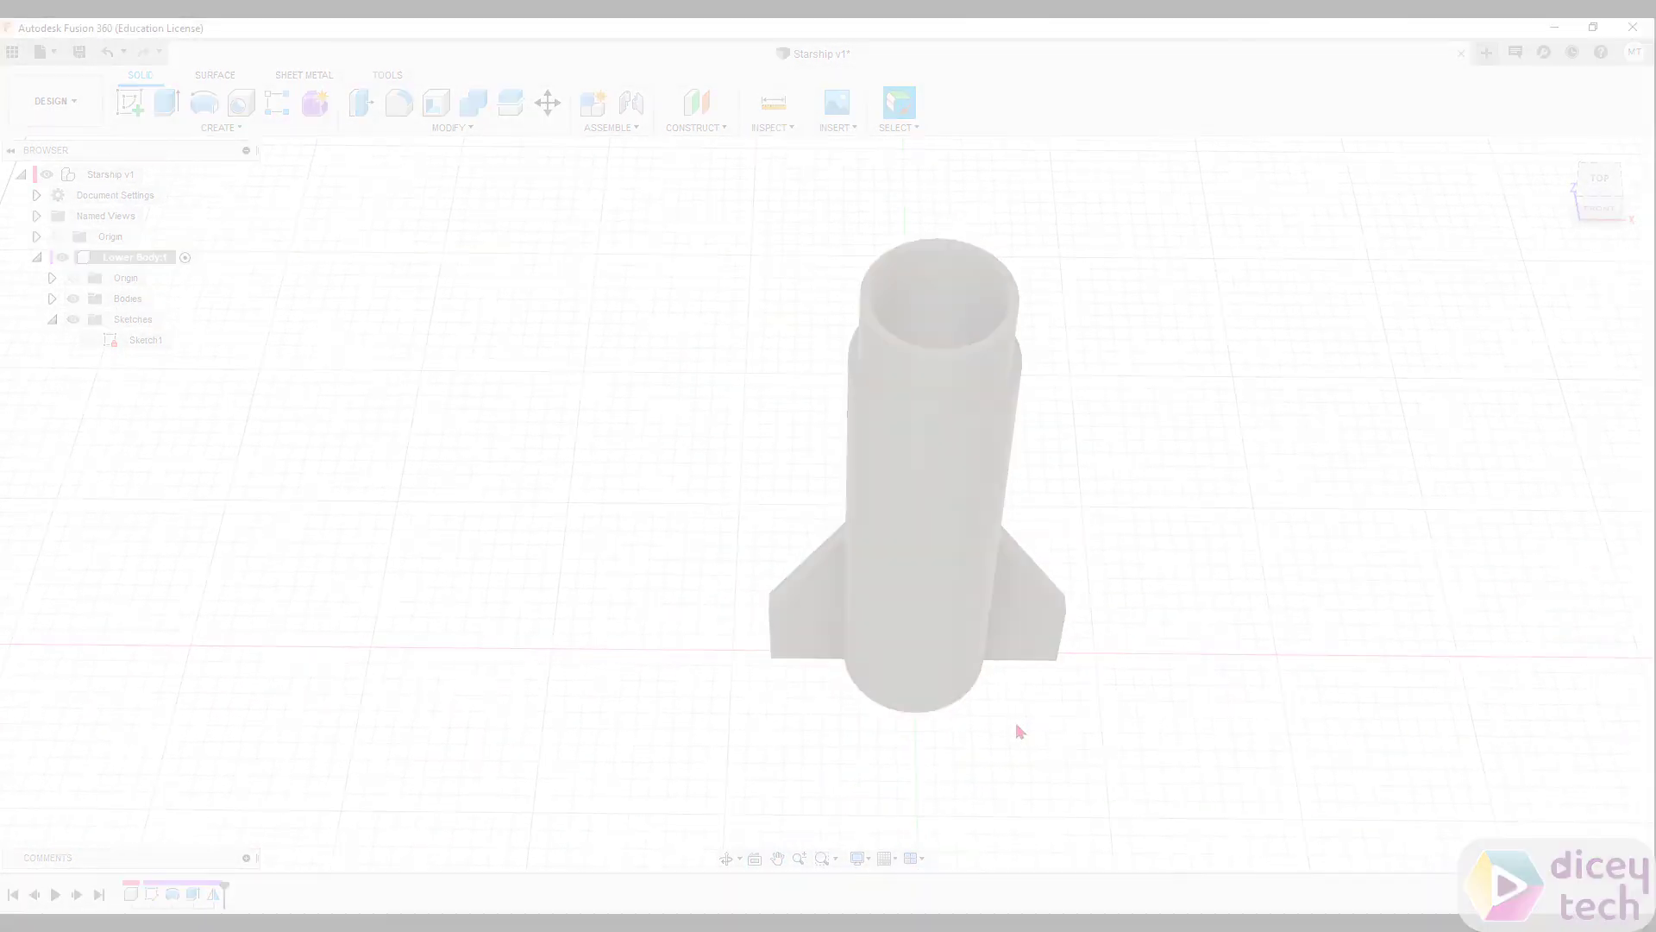